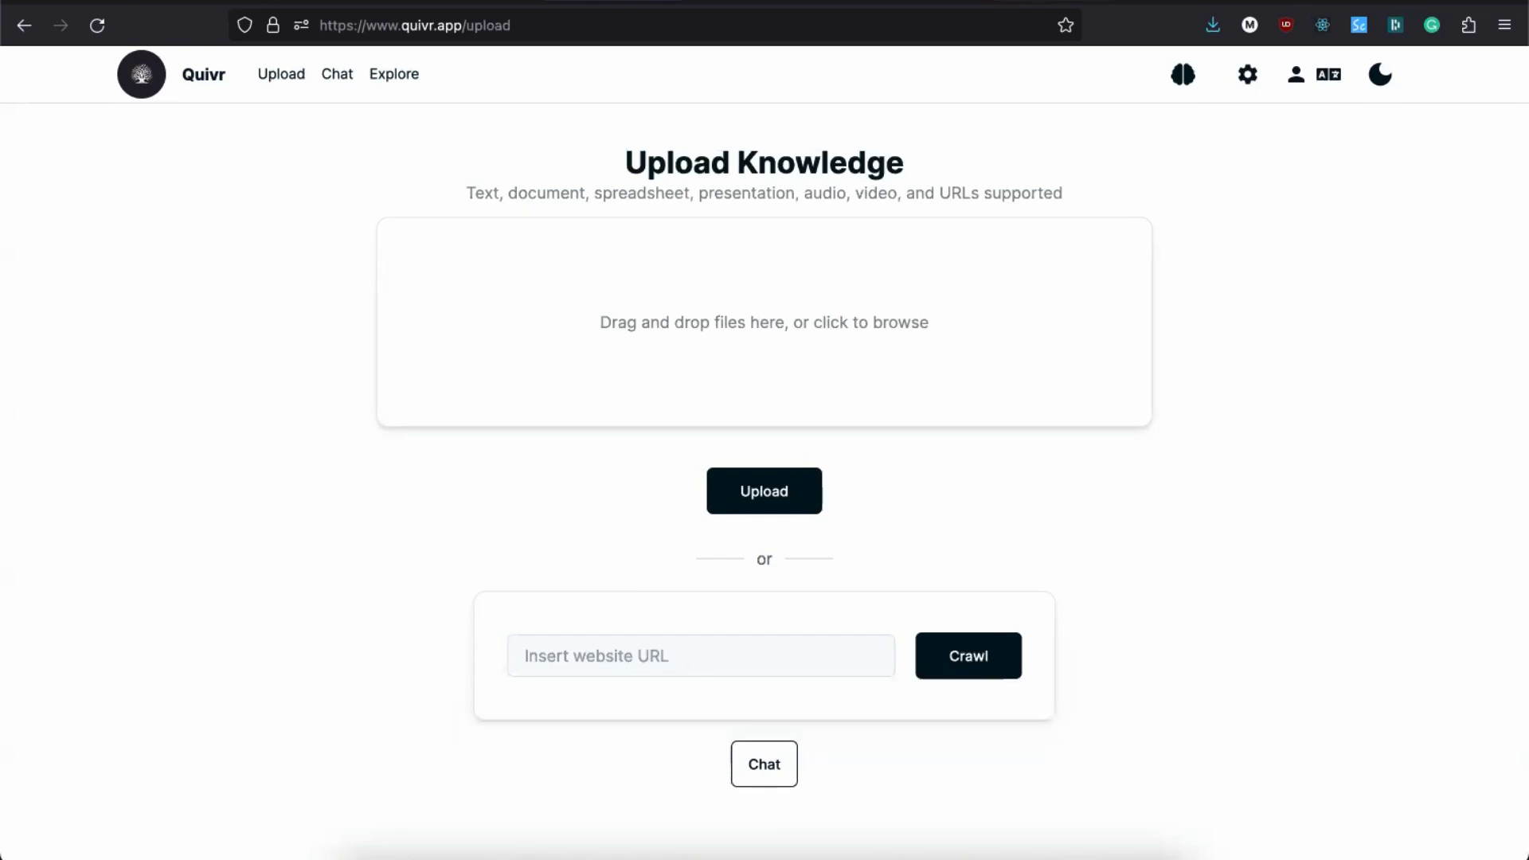
pyautogui.click(890, 8)
pyautogui.click(558, 35)
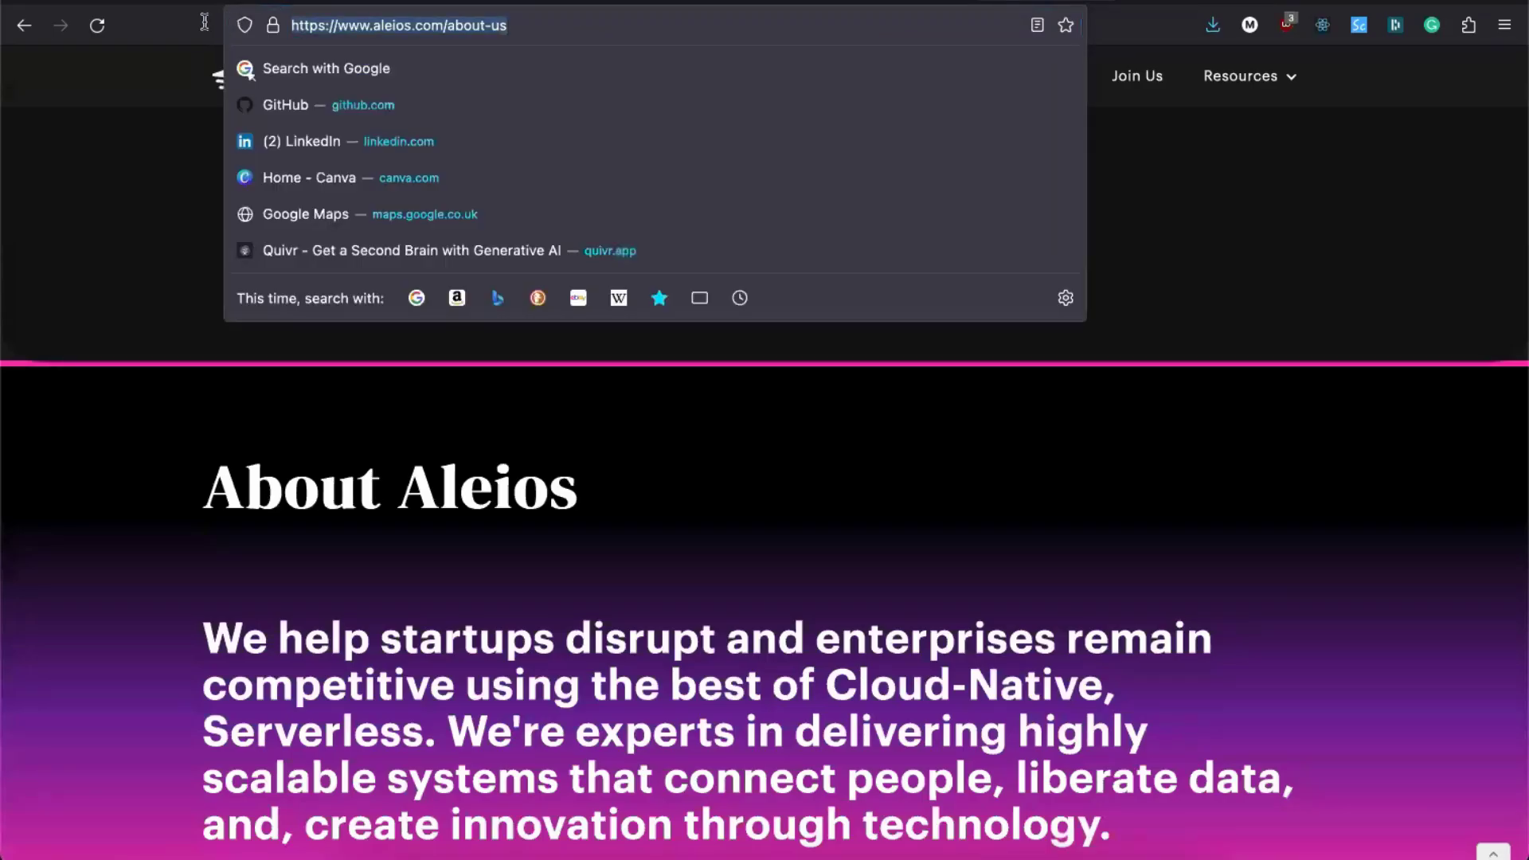
pyautogui.click(617, 4)
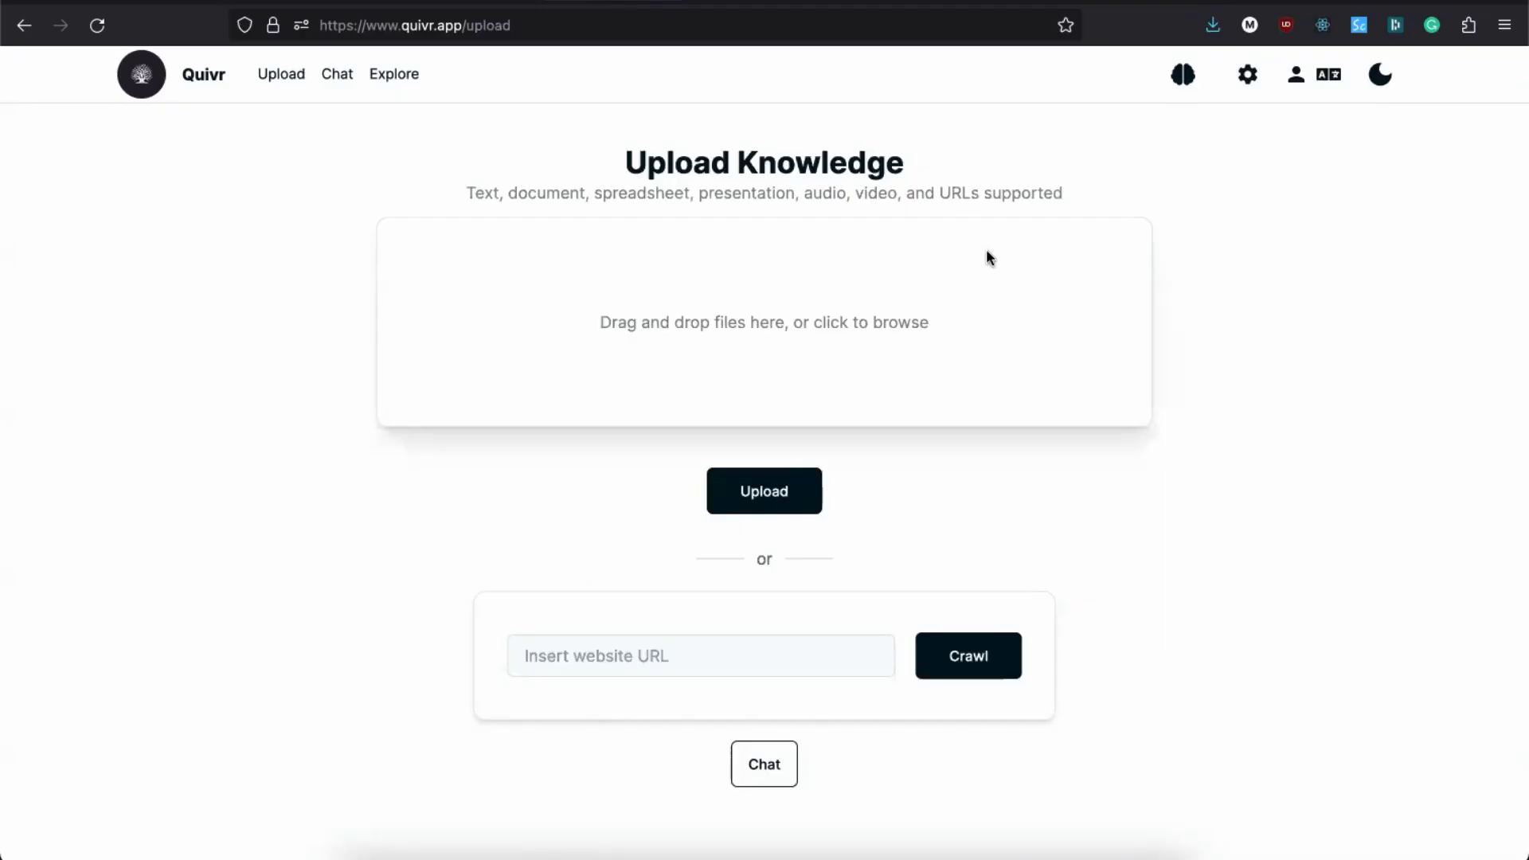
pyautogui.click(1183, 74)
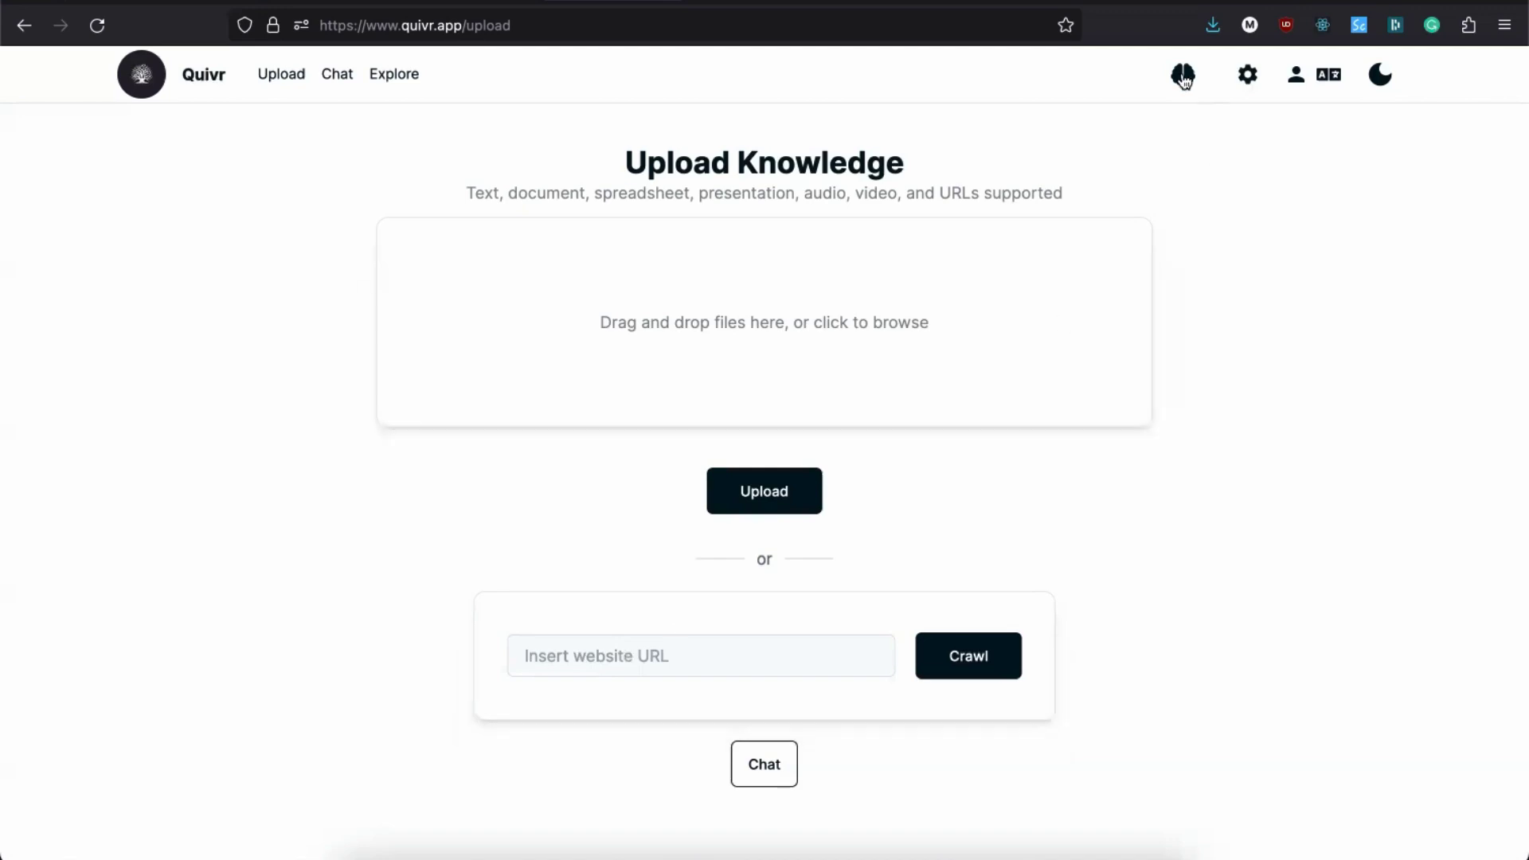
# Step: Confirm Aleios is the selected brain and crawl the pasted About Us page URL into it
pyautogui.click(1183, 75)
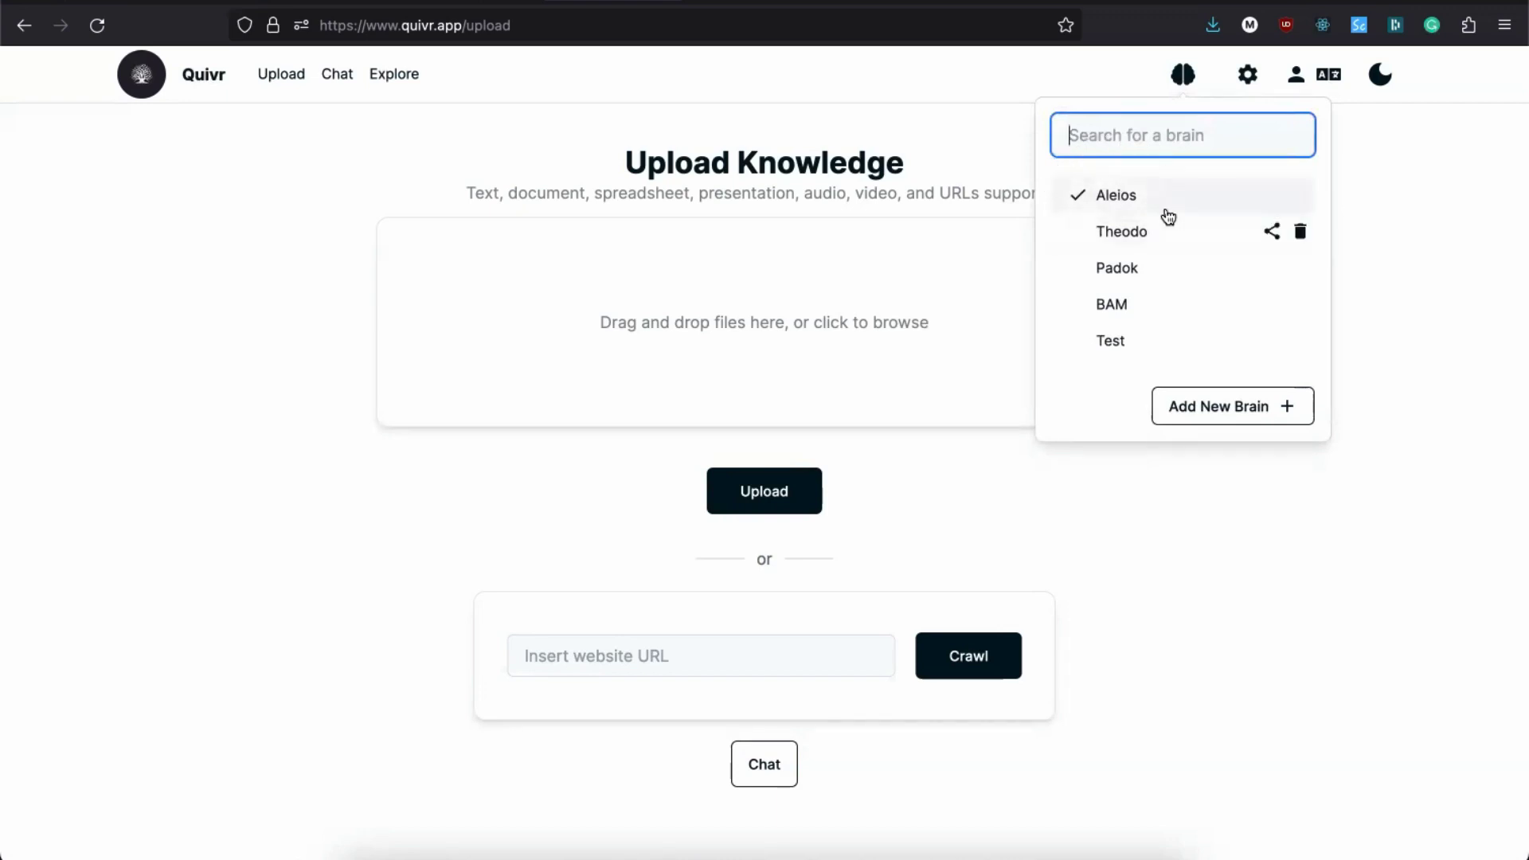
pyautogui.click(935, 130)
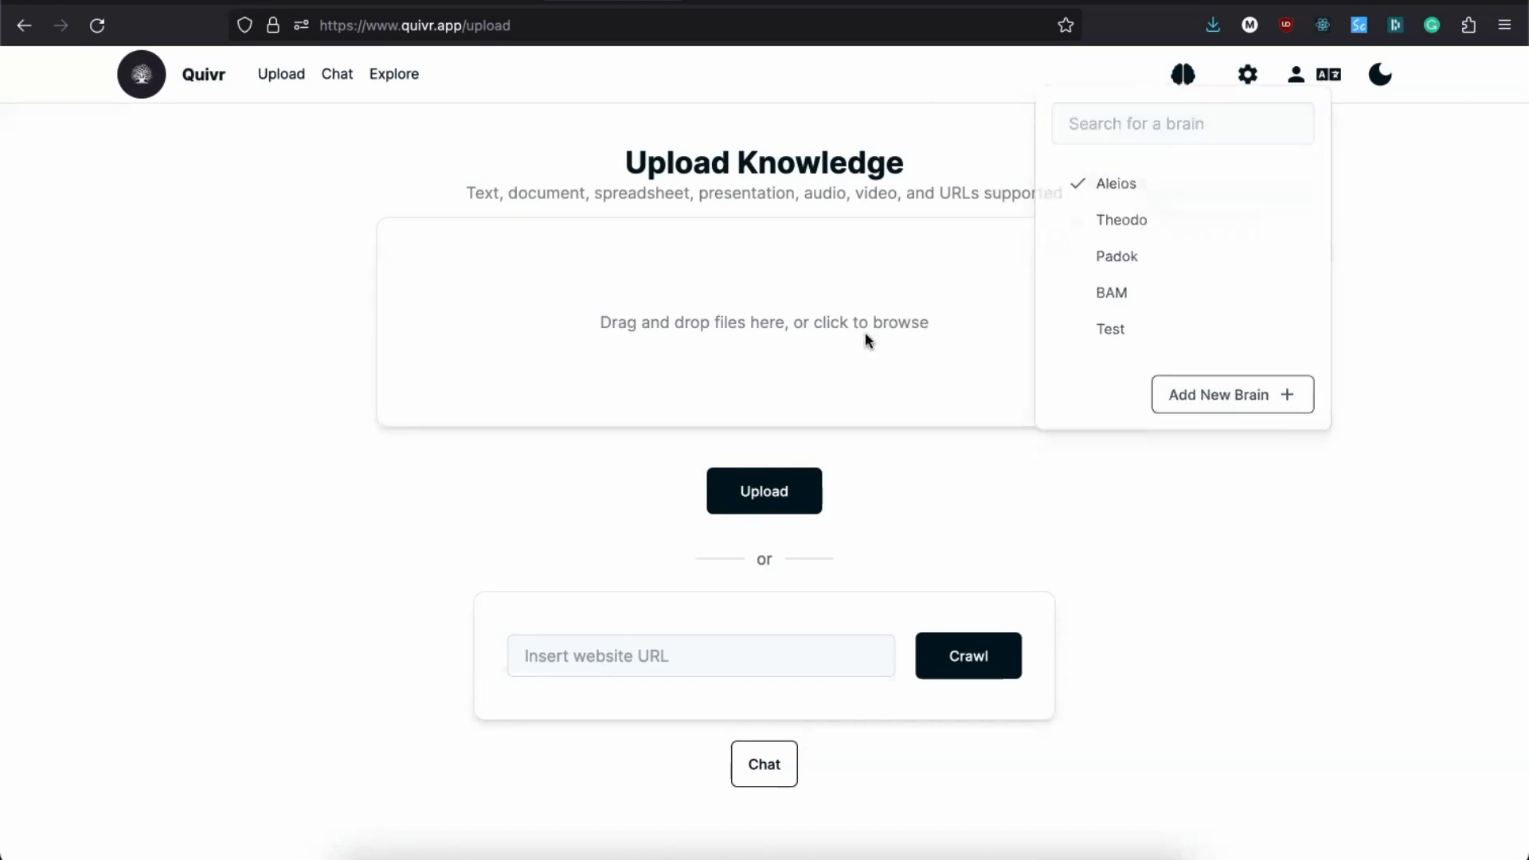
pyautogui.click(638, 653)
pyautogui.write('https://www.aleios.com/about-us')
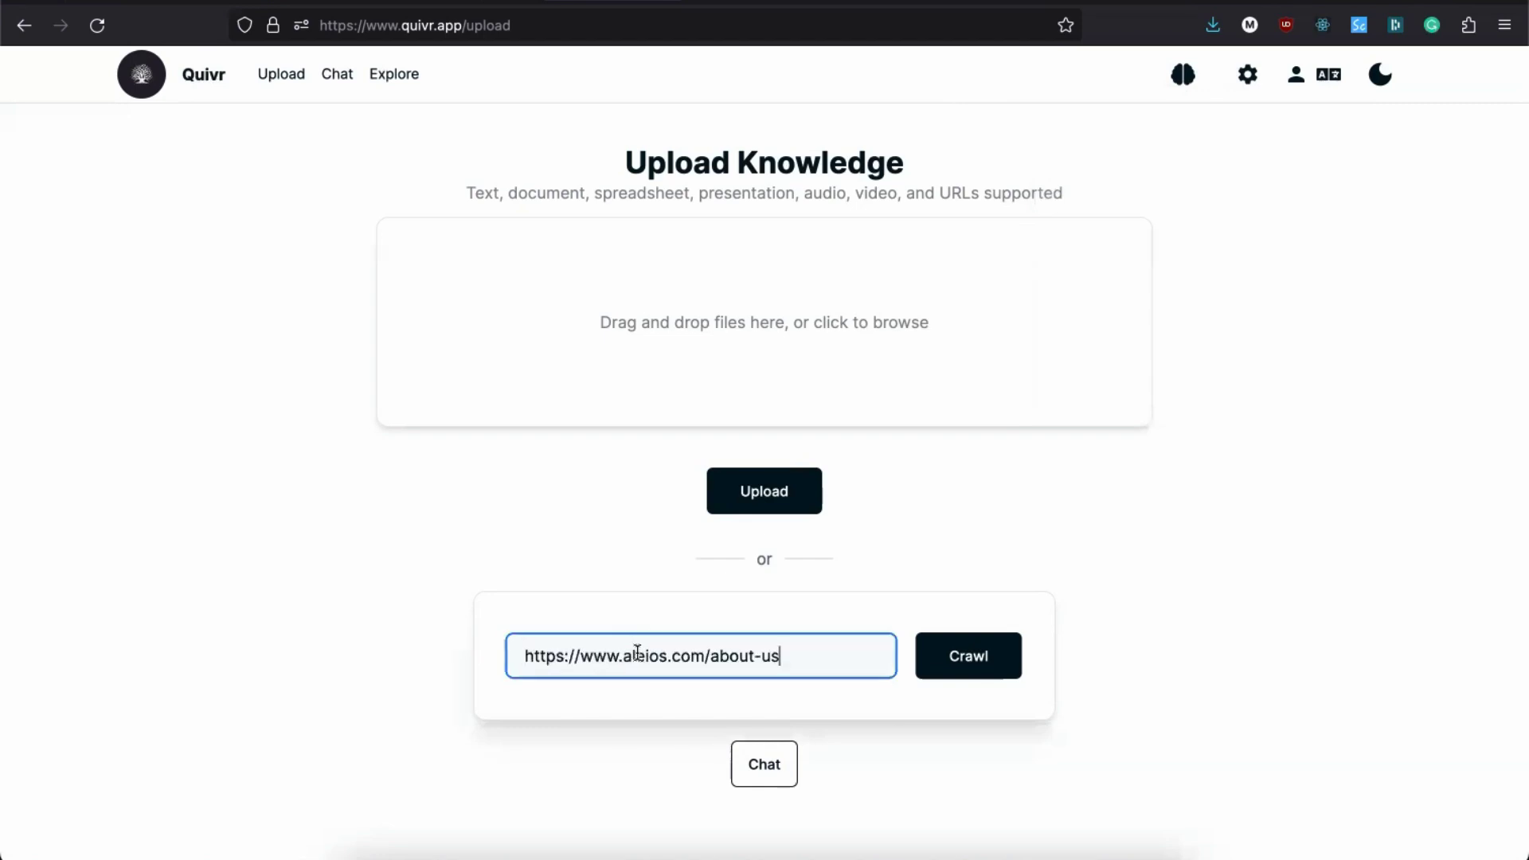
pyautogui.click(969, 667)
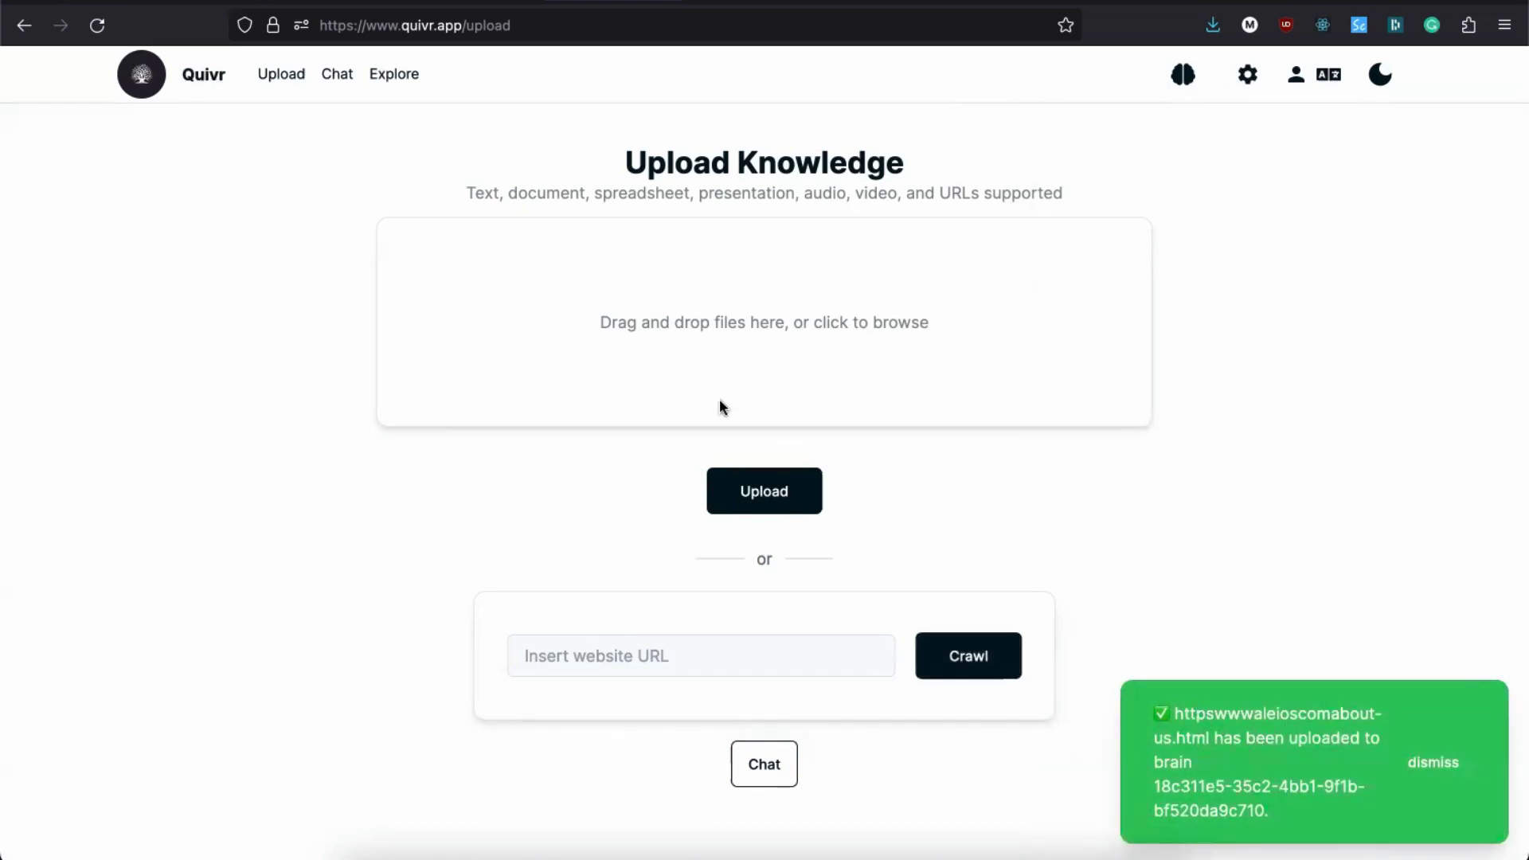
pyautogui.click(337, 74)
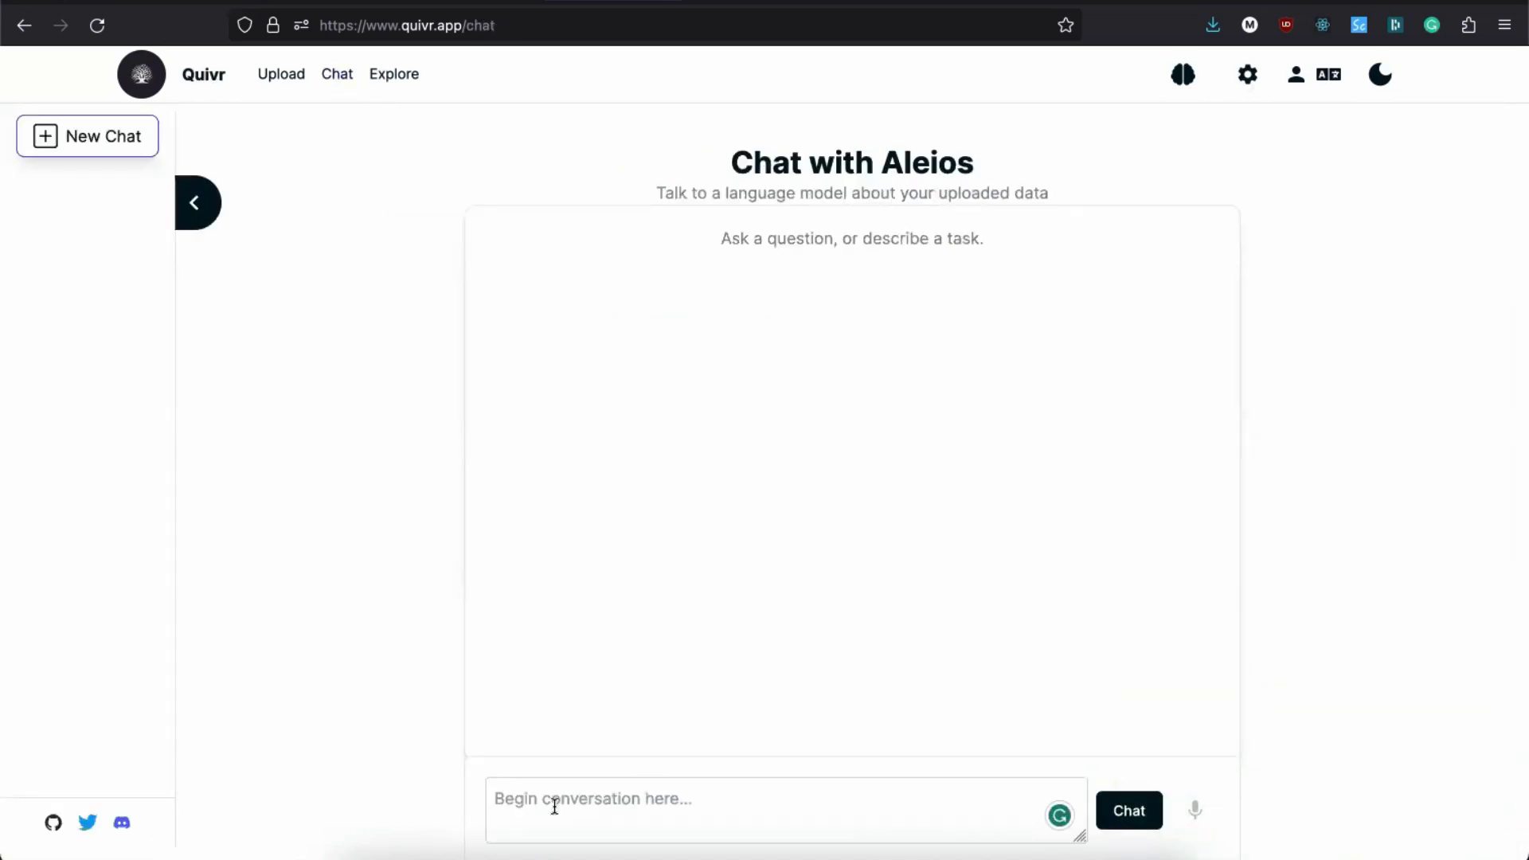
# Step: Send 'test' to the Aleios brain, then ask 'What do you know about Aleios?' and review the answer
pyautogui.write('test')
pyautogui.press('Return')
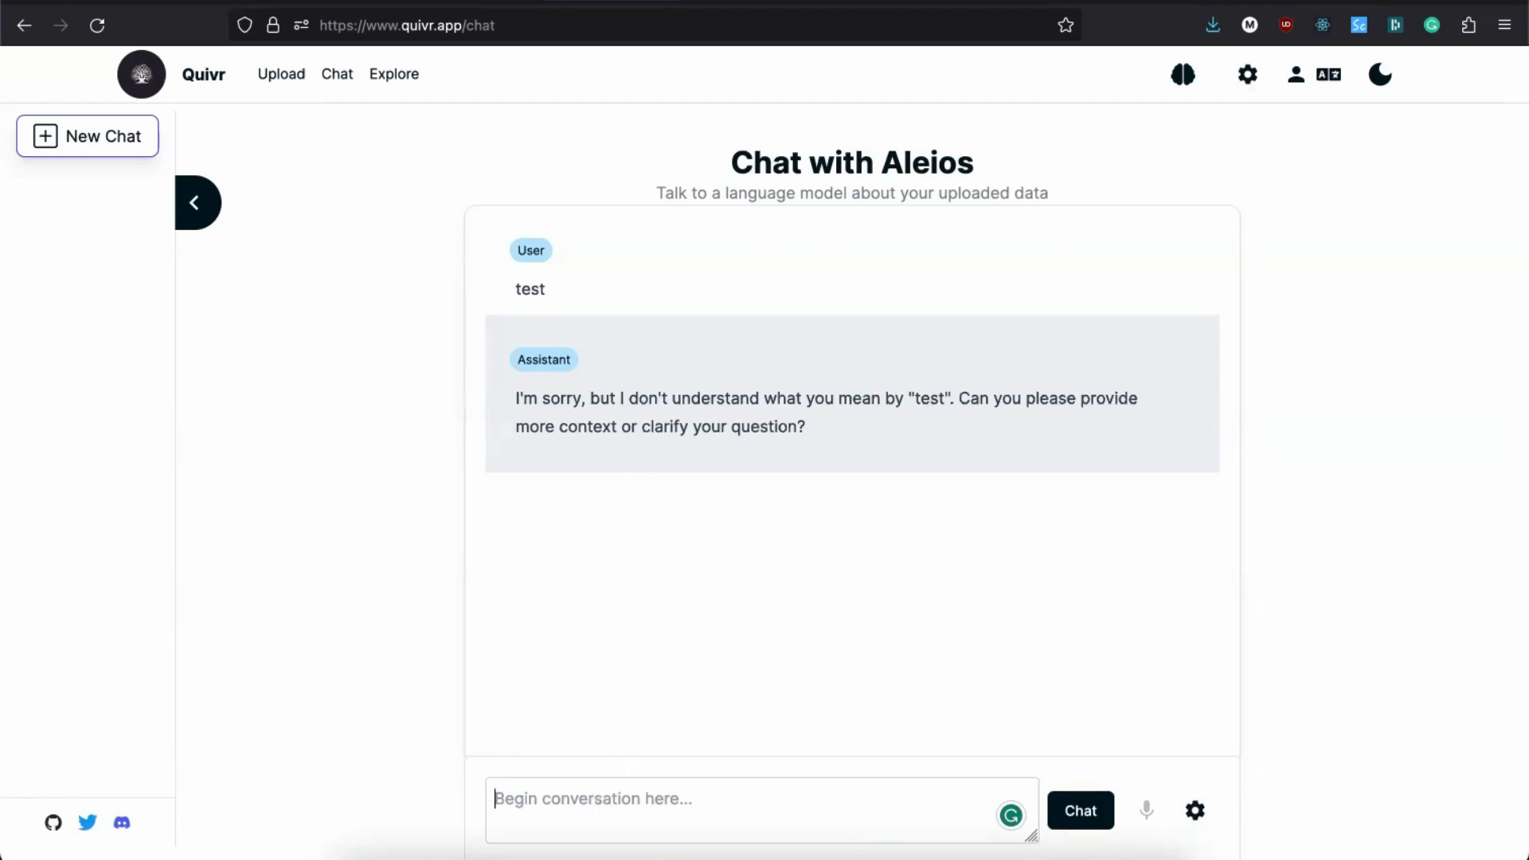
pyautogui.write('He')
pyautogui.press('BackSpace')
pyautogui.press('BackSpace')
pyautogui.write('Wha')
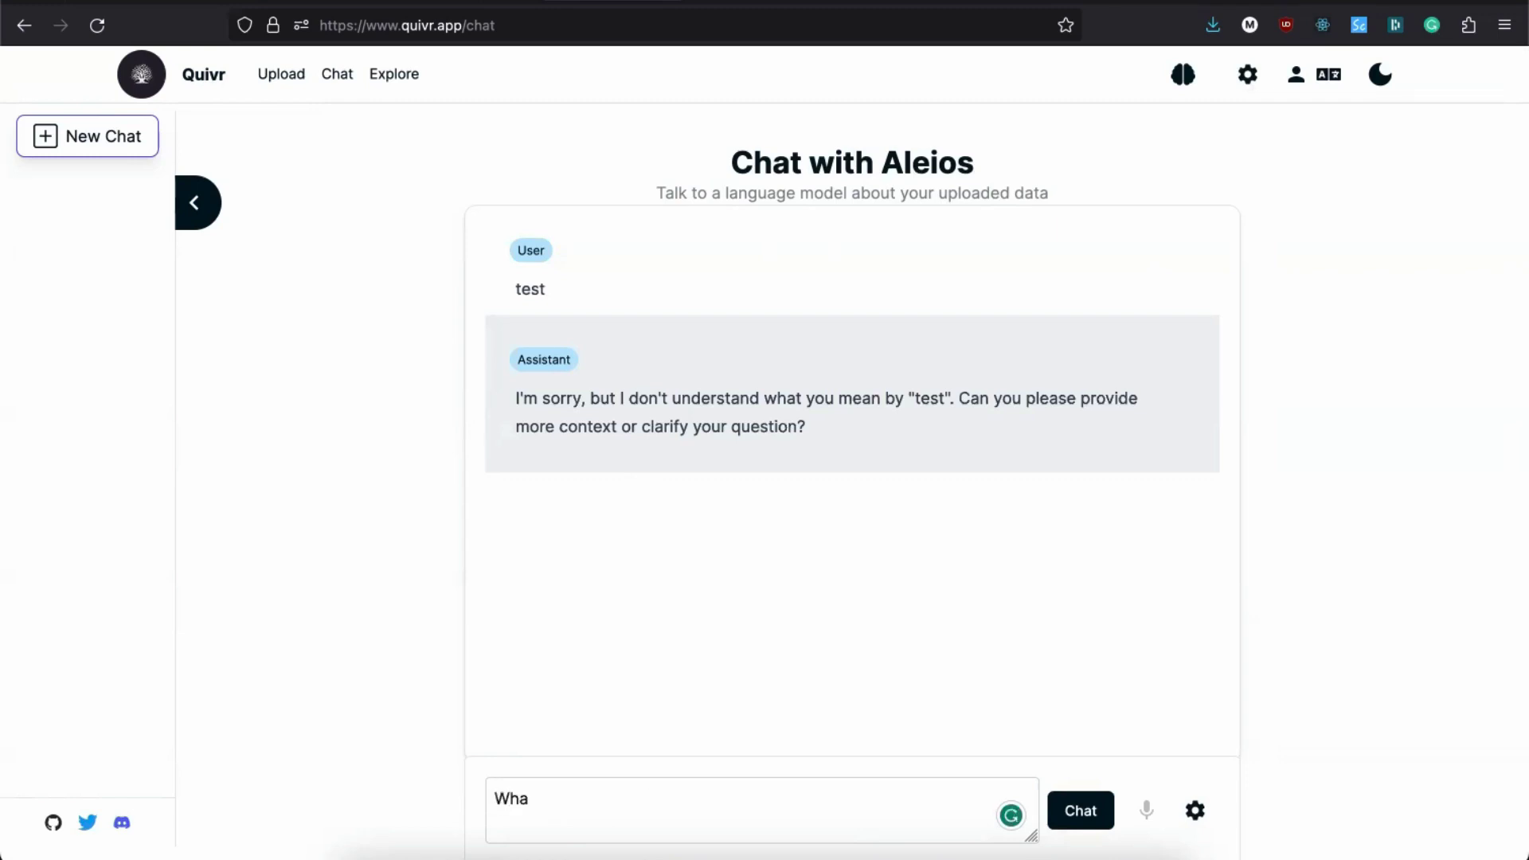
pyautogui.write('t do you know about Al')
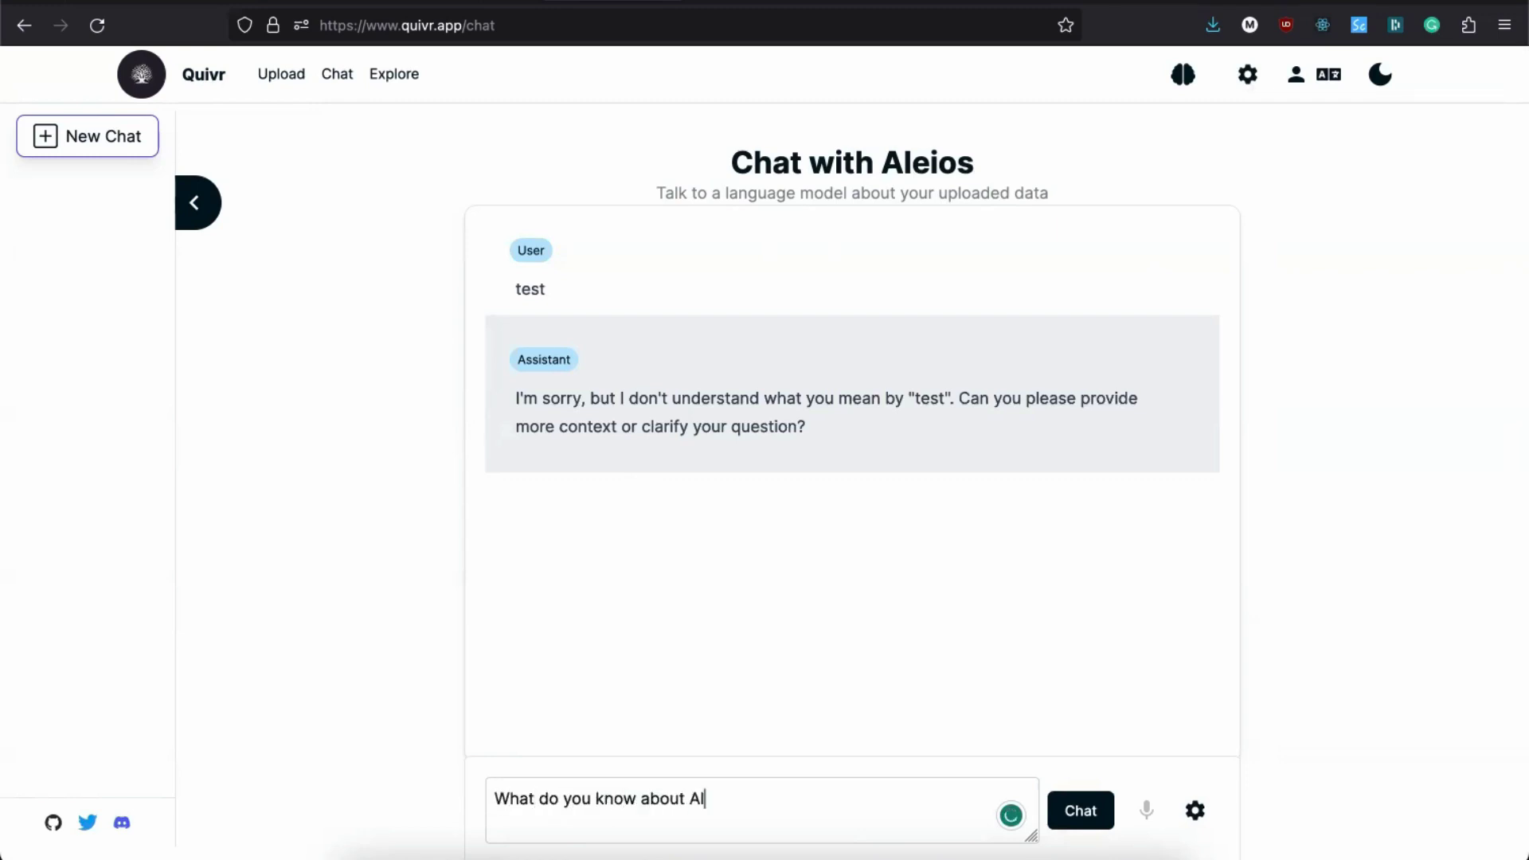
pyautogui.write('eios?')
pyautogui.press('Return')
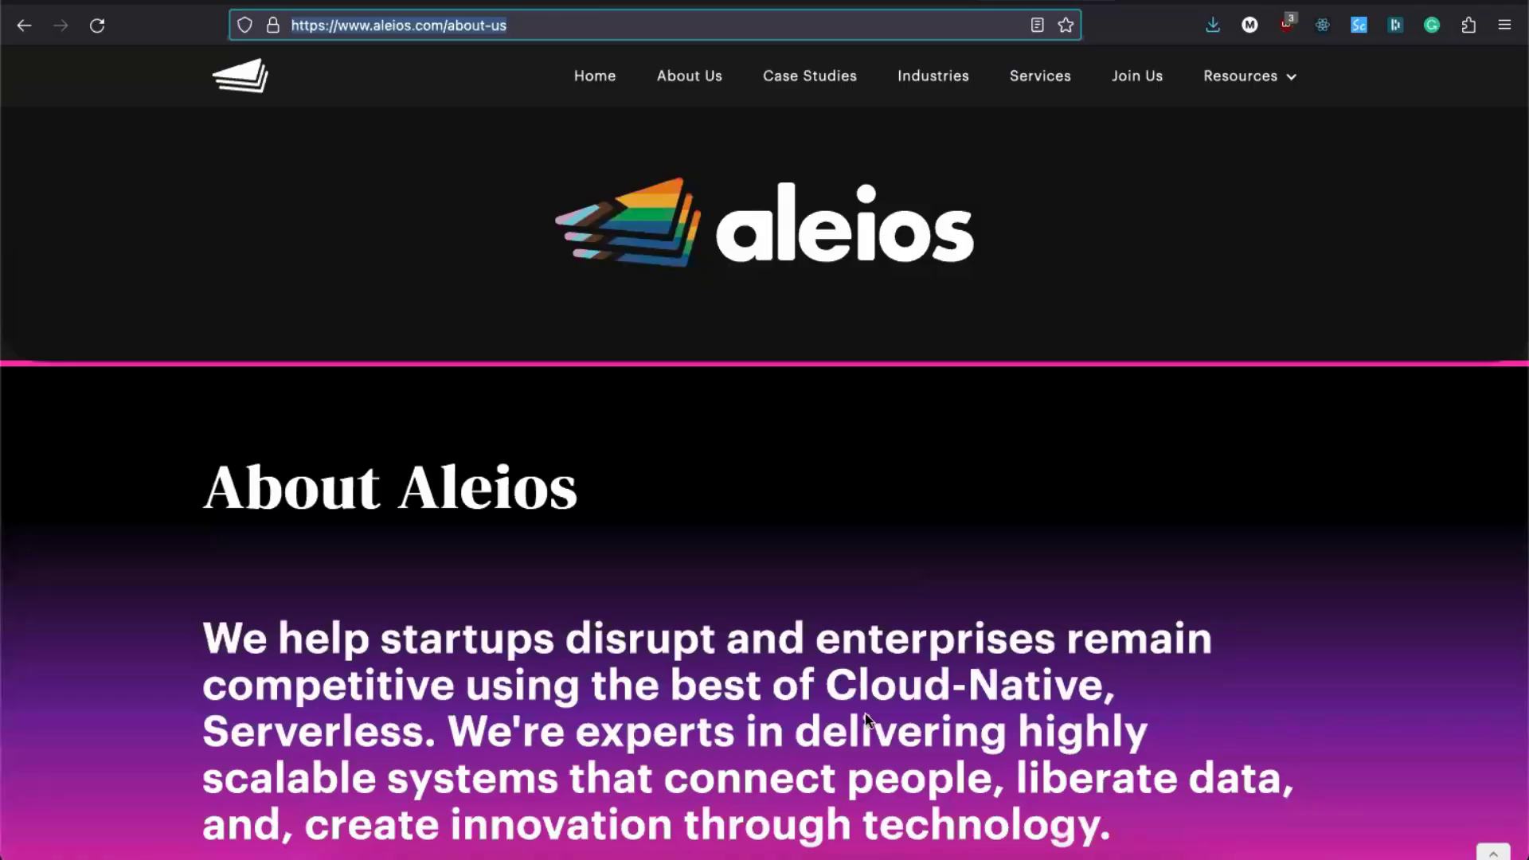
pyautogui.scroll(-20, 866, 715)
pyautogui.scroll(18, 701, 231)
pyautogui.scroll(3, 639, 256)
# Step: Copy the aleios.com home page address and crawl it into the Aleios brain from Quivr's upload page
pyautogui.click(597, 75)
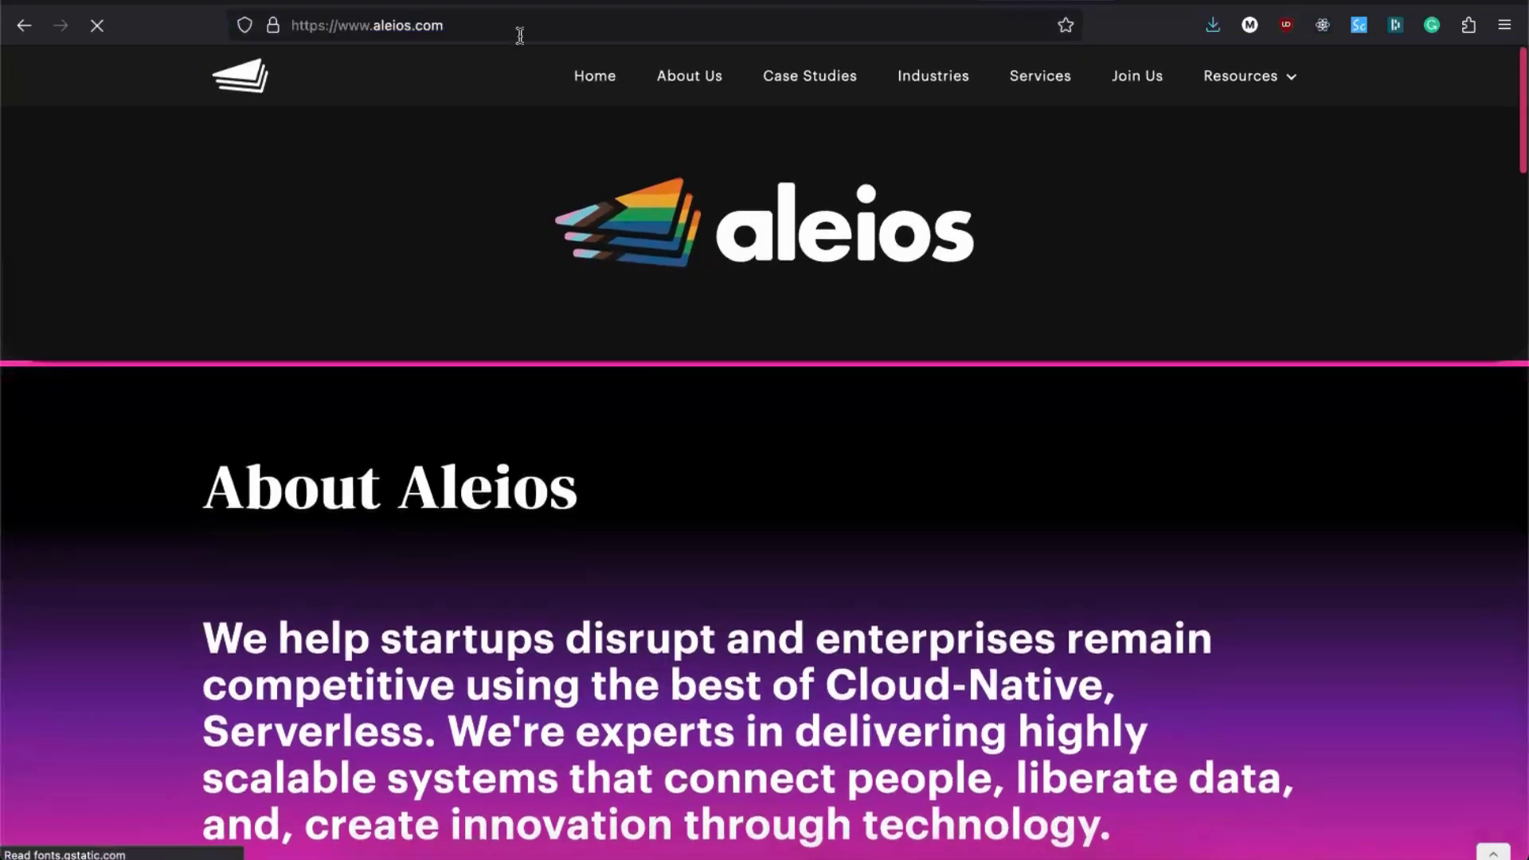
pyautogui.click(504, 32)
pyautogui.hotkey('ctrl', 'c')
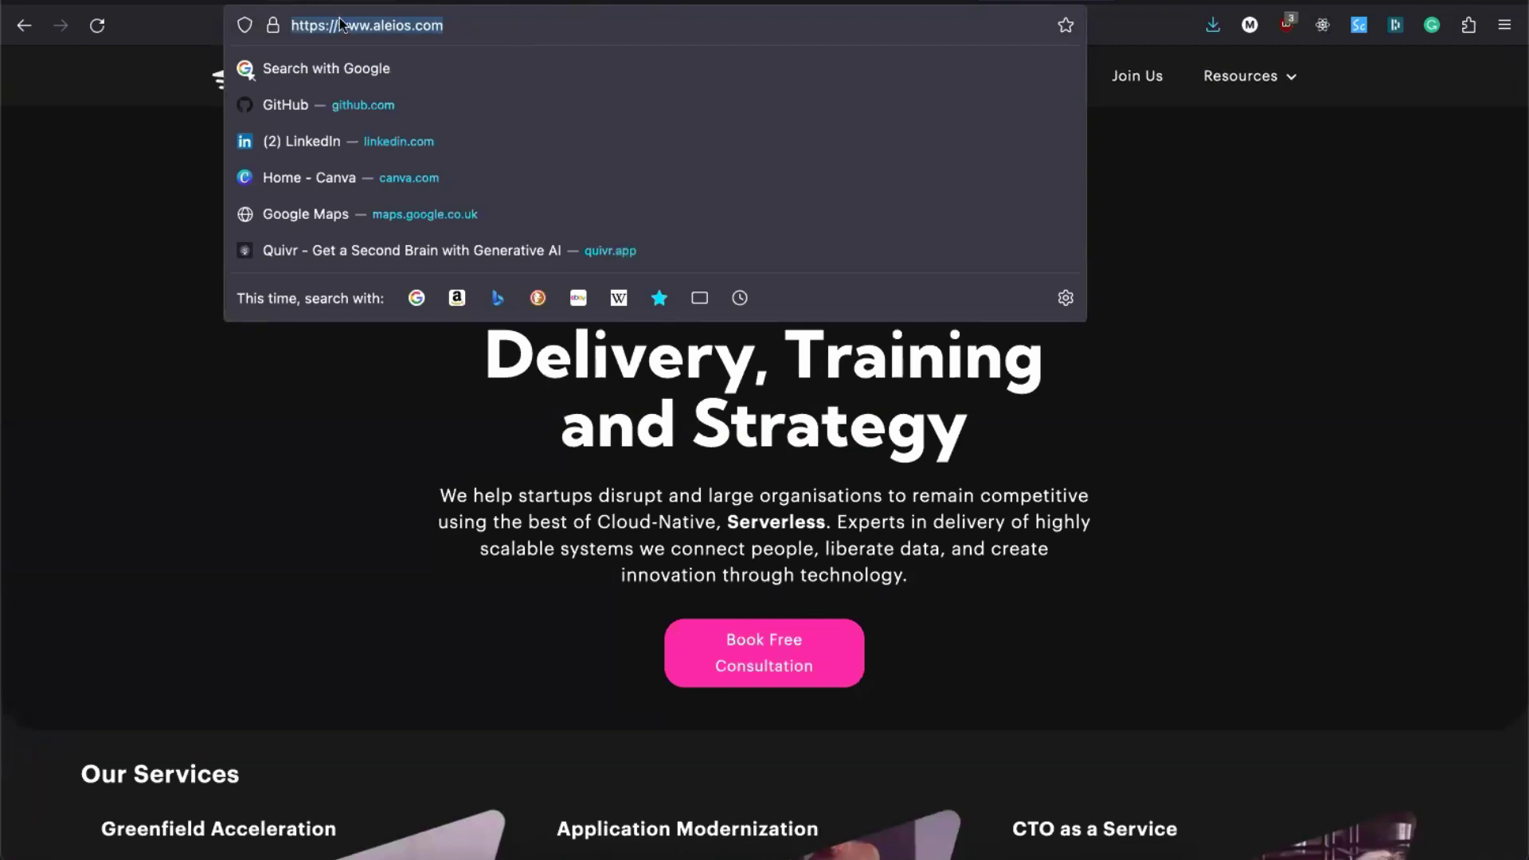
pyautogui.hotkey('ctrl', 'Tab')
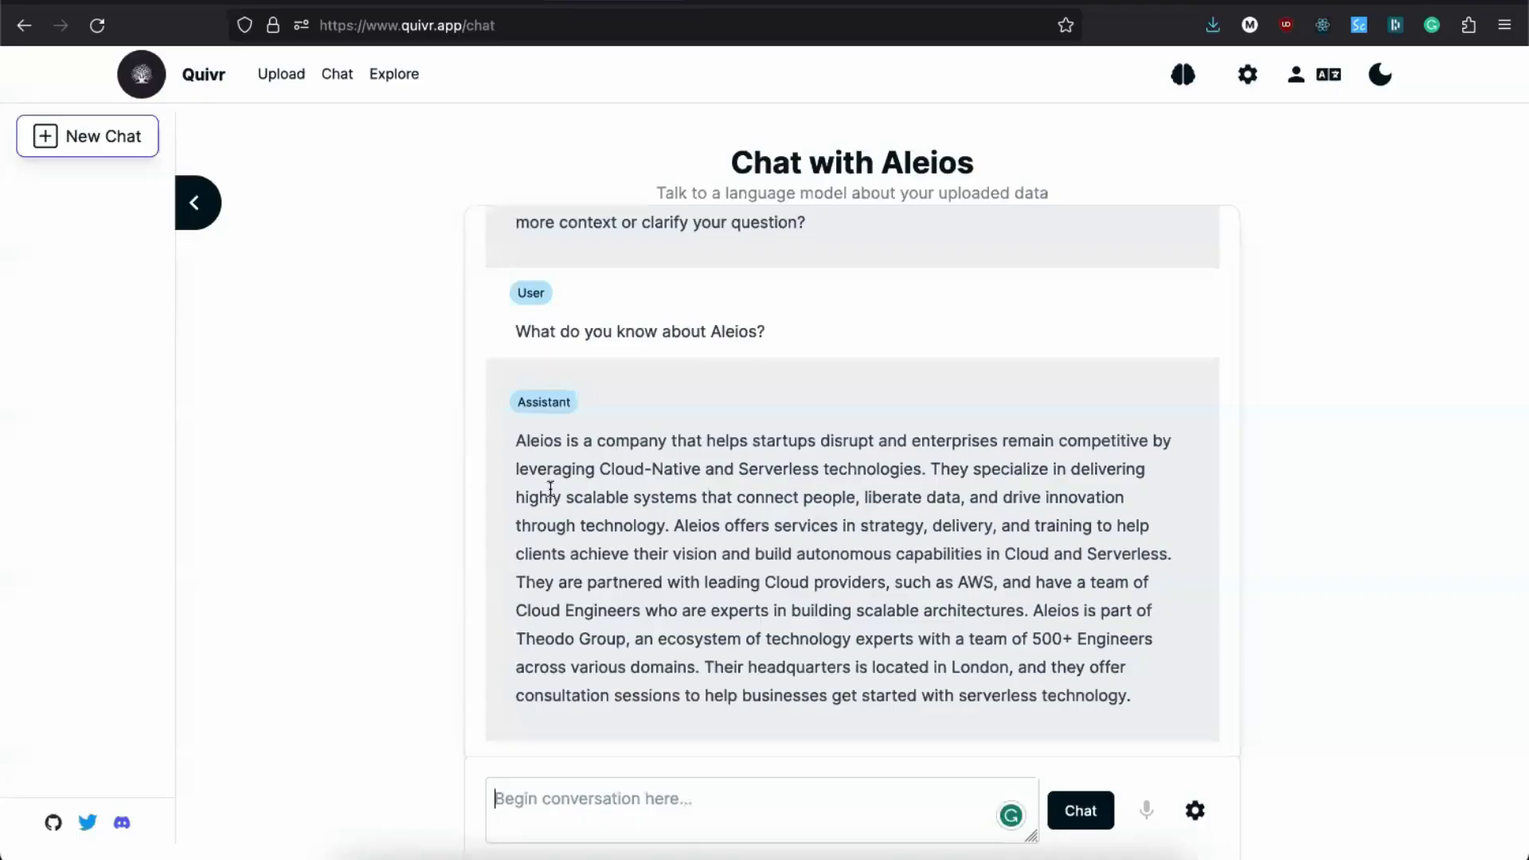
pyautogui.click(550, 811)
pyautogui.click(297, 77)
pyautogui.click(629, 638)
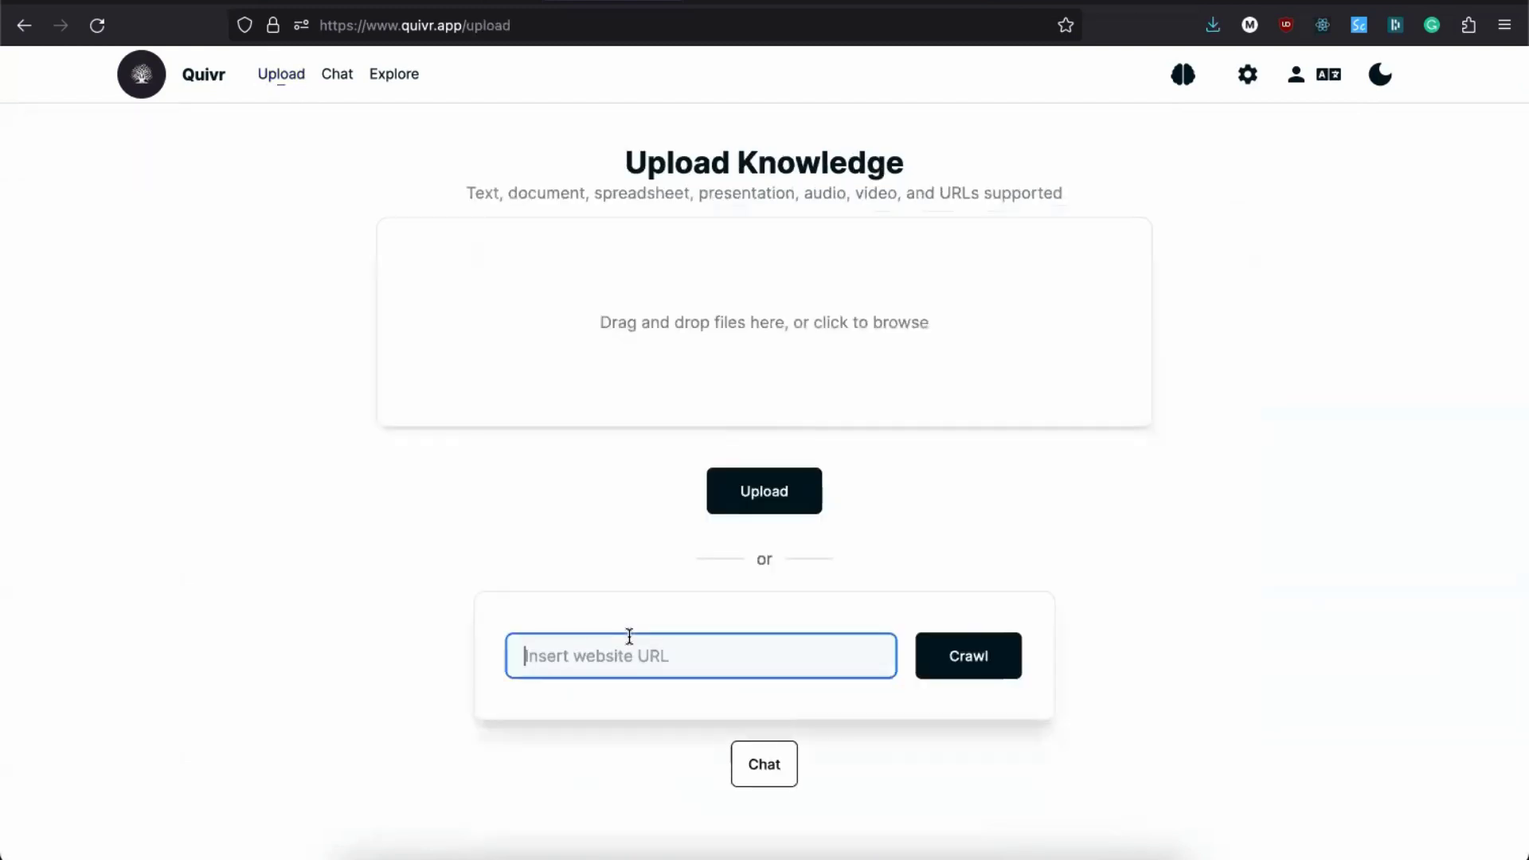
pyautogui.hotkey('ctrl', 'v')
pyautogui.click(963, 656)
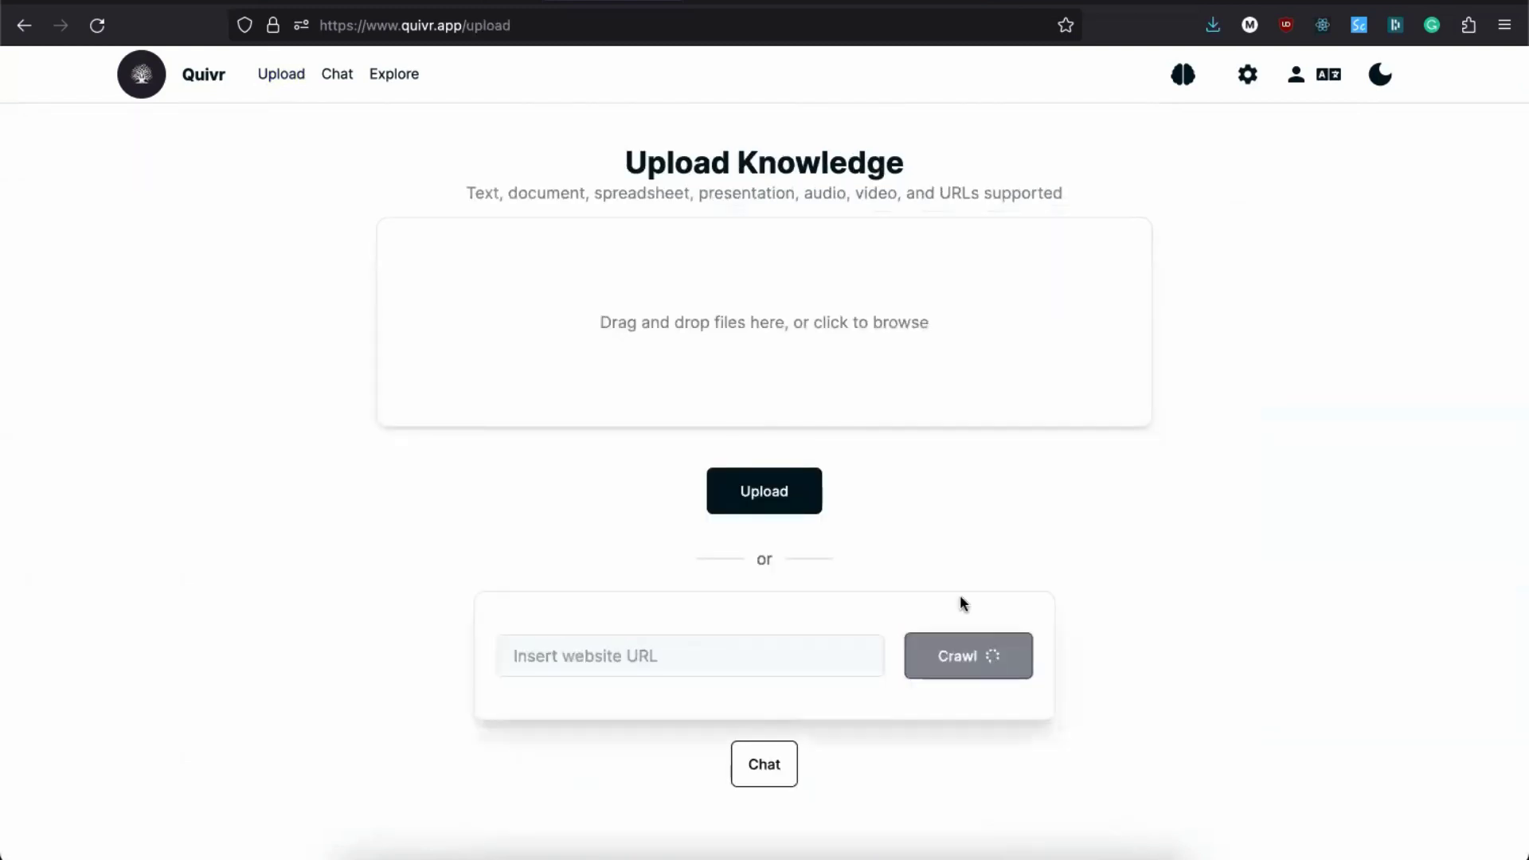
pyautogui.click(1047, 3)
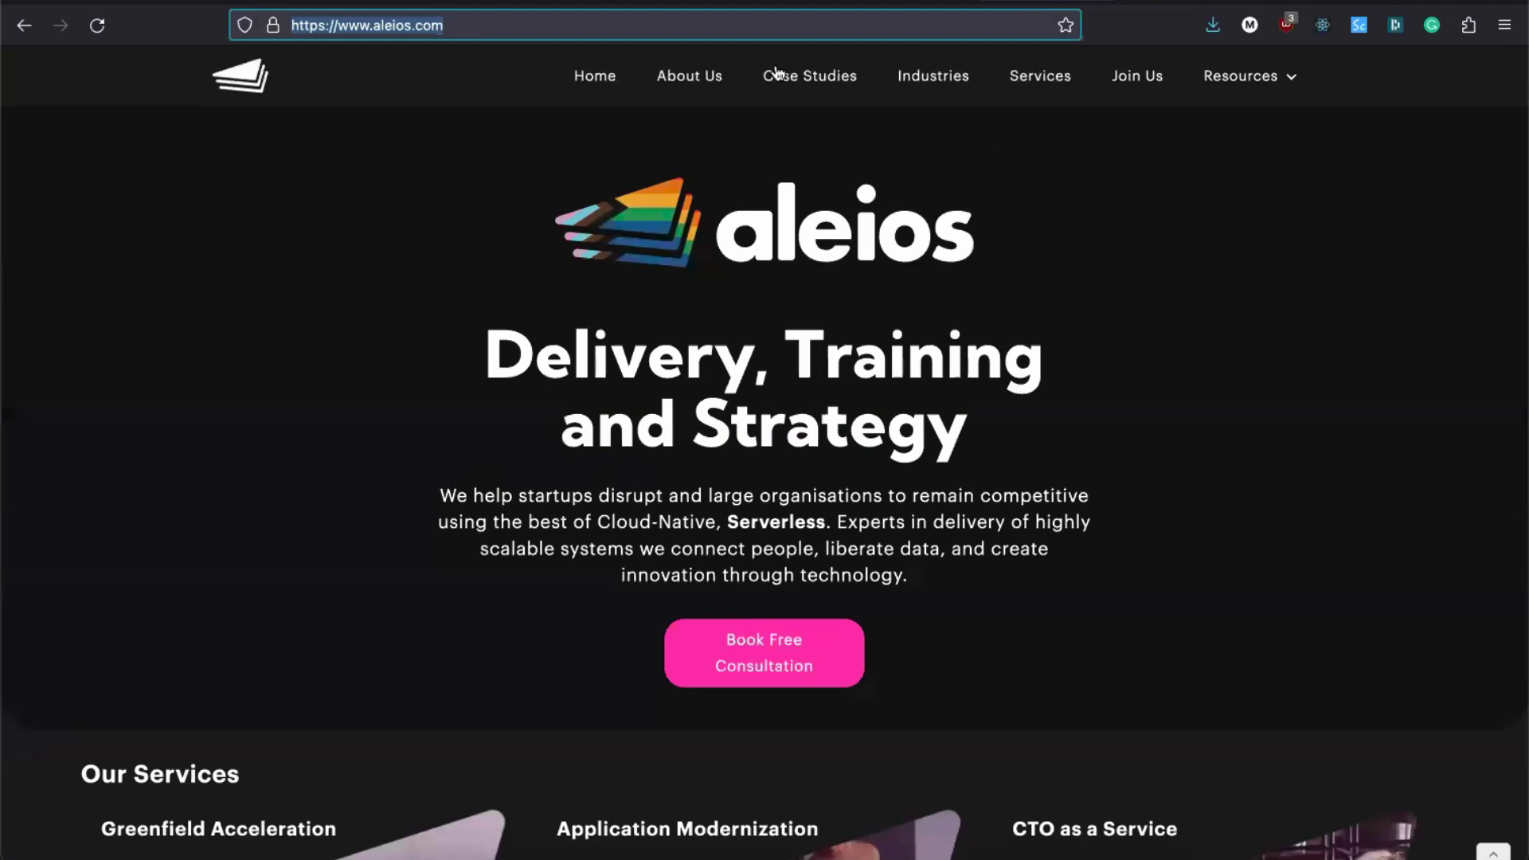
# Step: Go to the airline case study under Case Studies and open the Serverless Aviation whitepaper
pyautogui.click(814, 75)
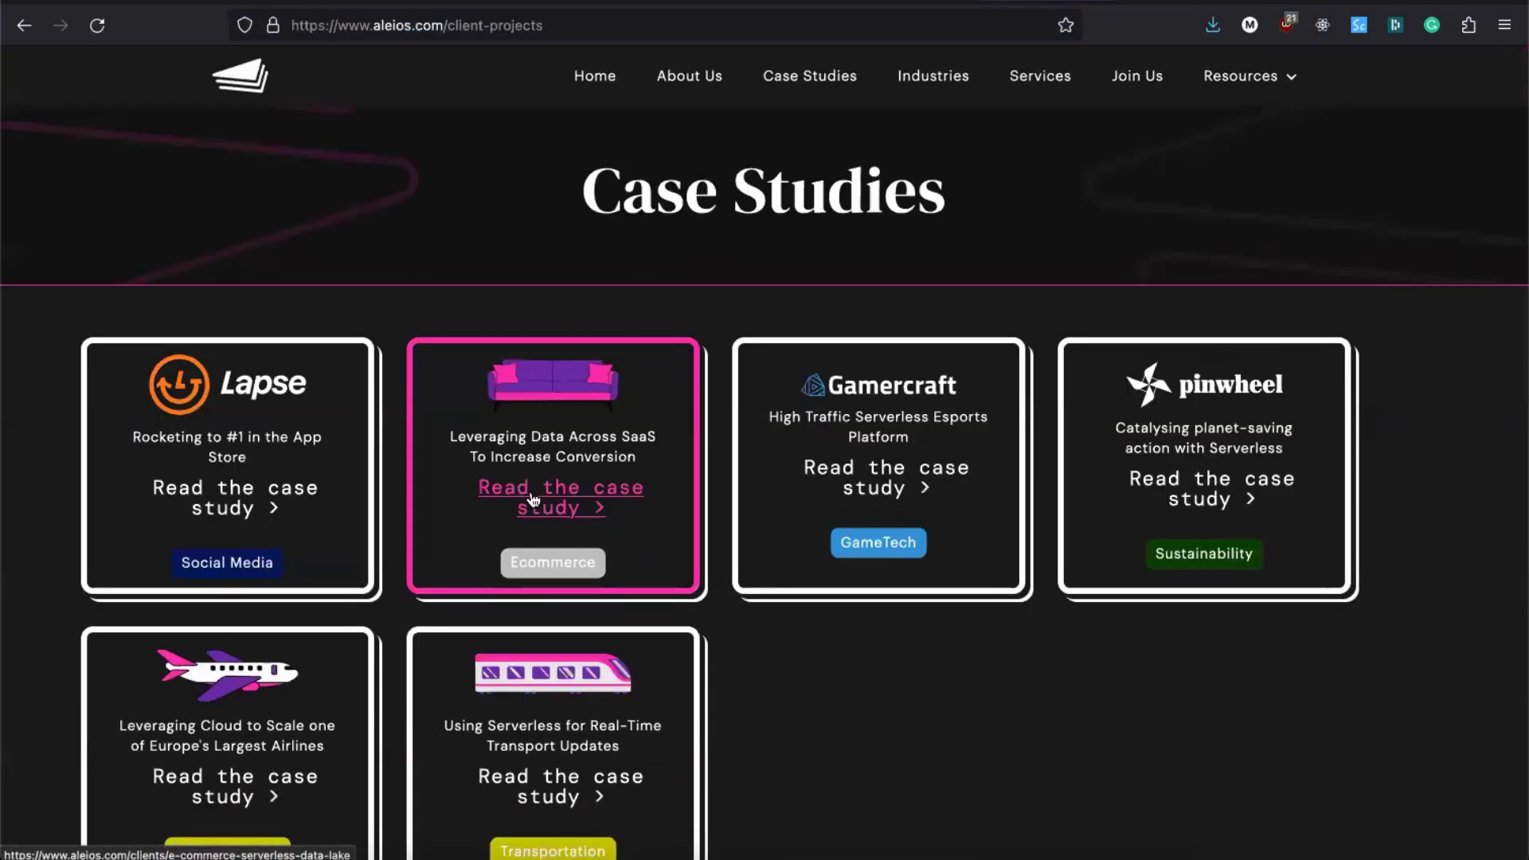
pyautogui.click(211, 797)
pyautogui.scroll(-10, 458, 535)
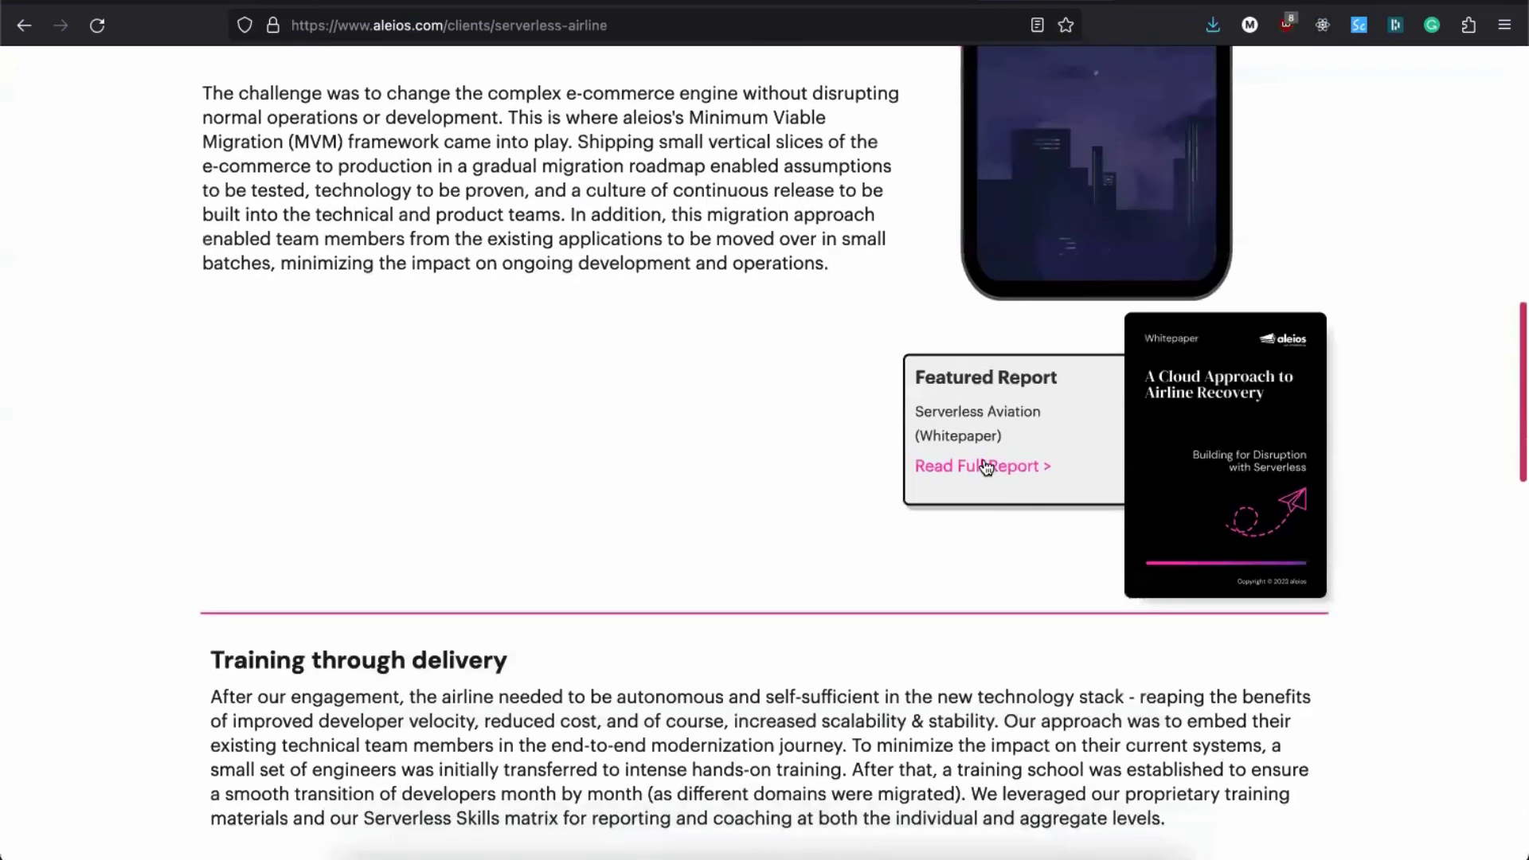
pyautogui.click(986, 468)
pyautogui.scroll(-10, 399, 593)
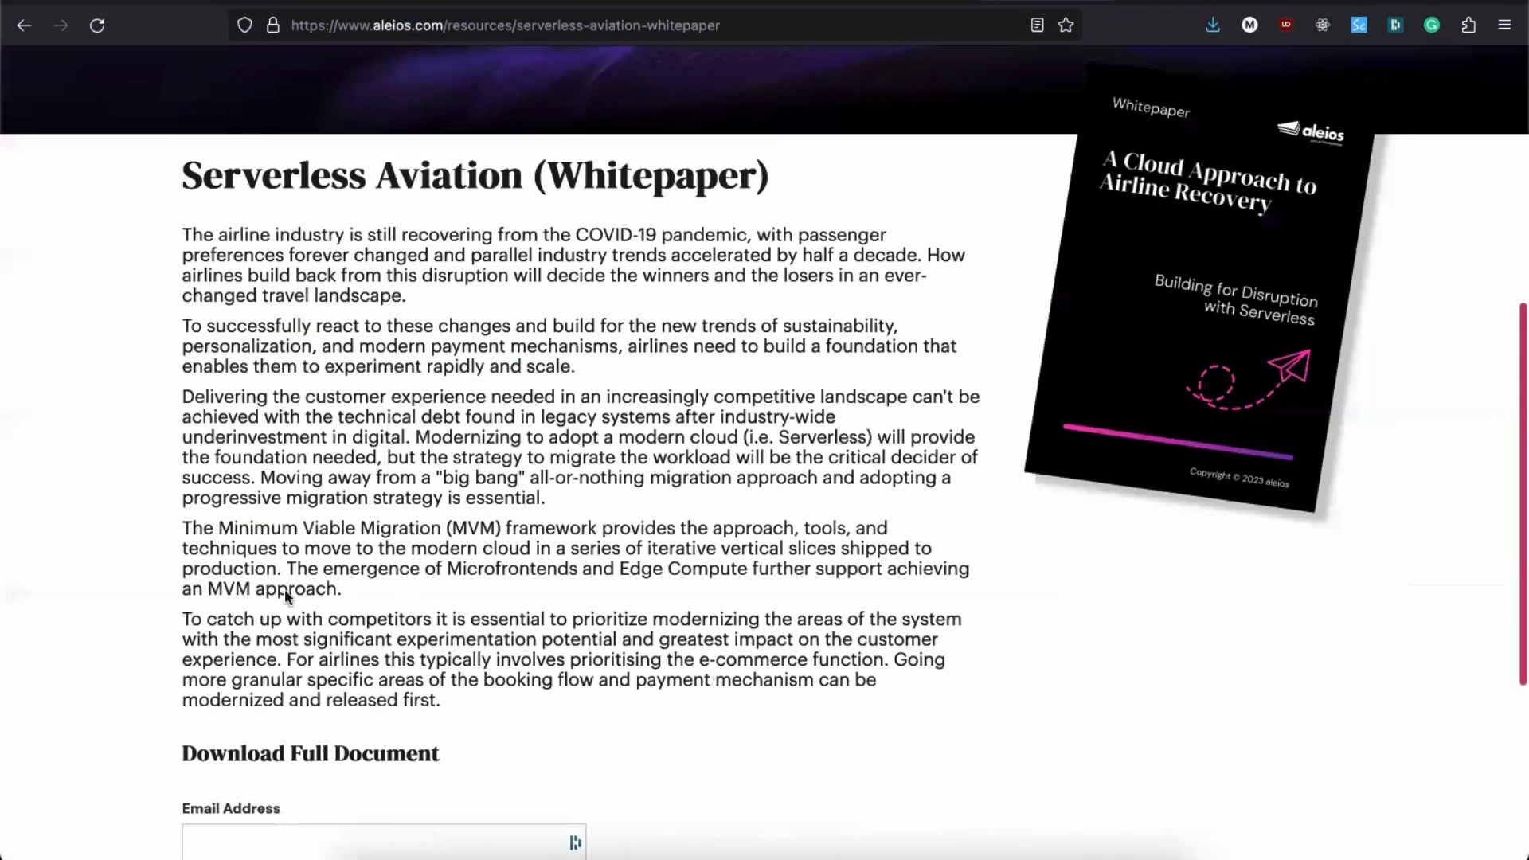
# Step: Enter the download email address and pass the reCAPTCHA by selecting every car tile
pyautogui.click(263, 575)
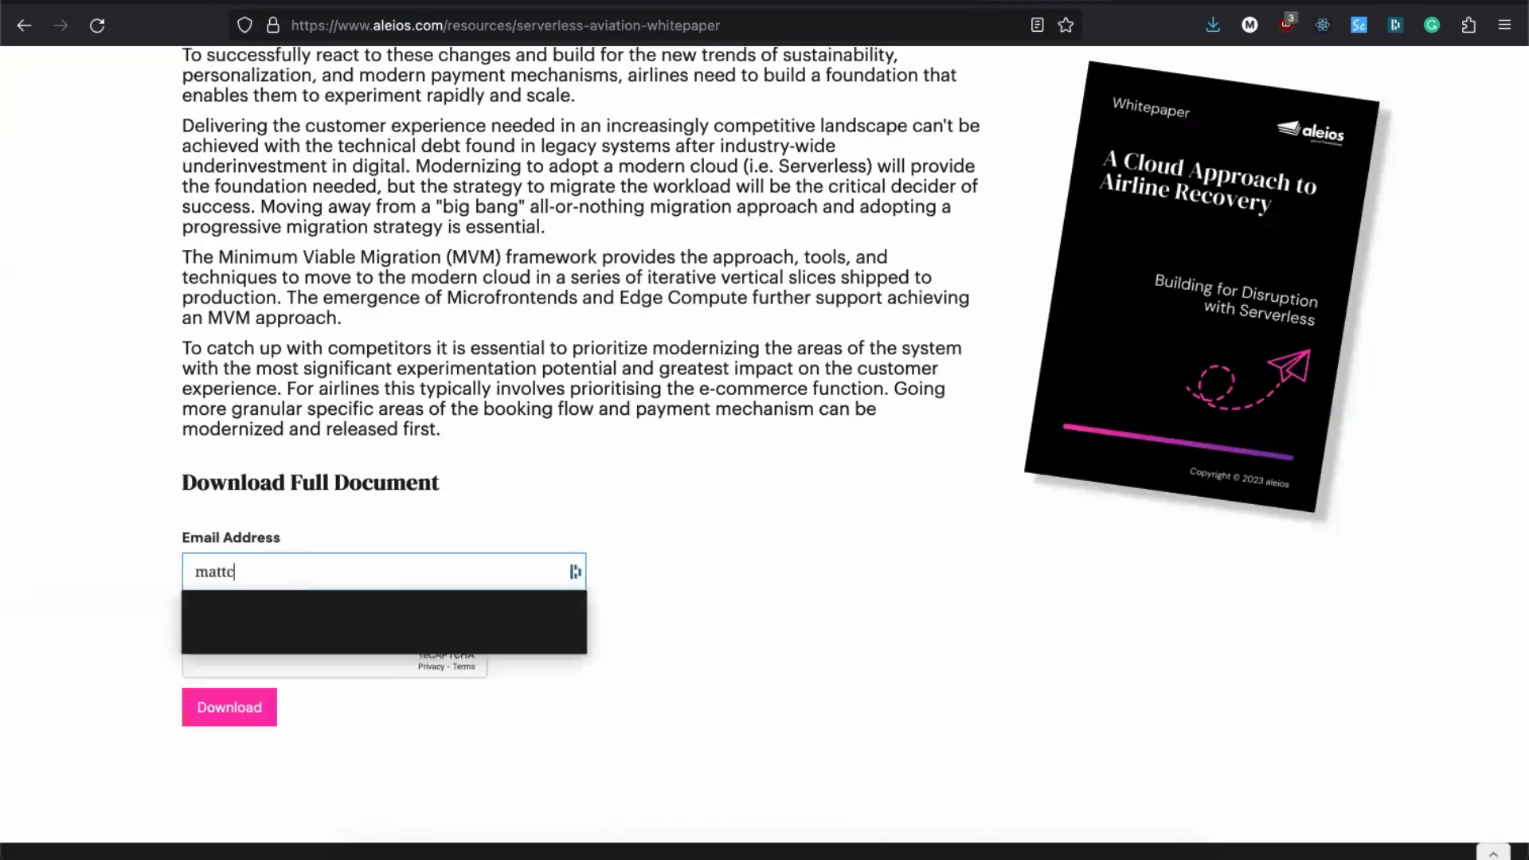
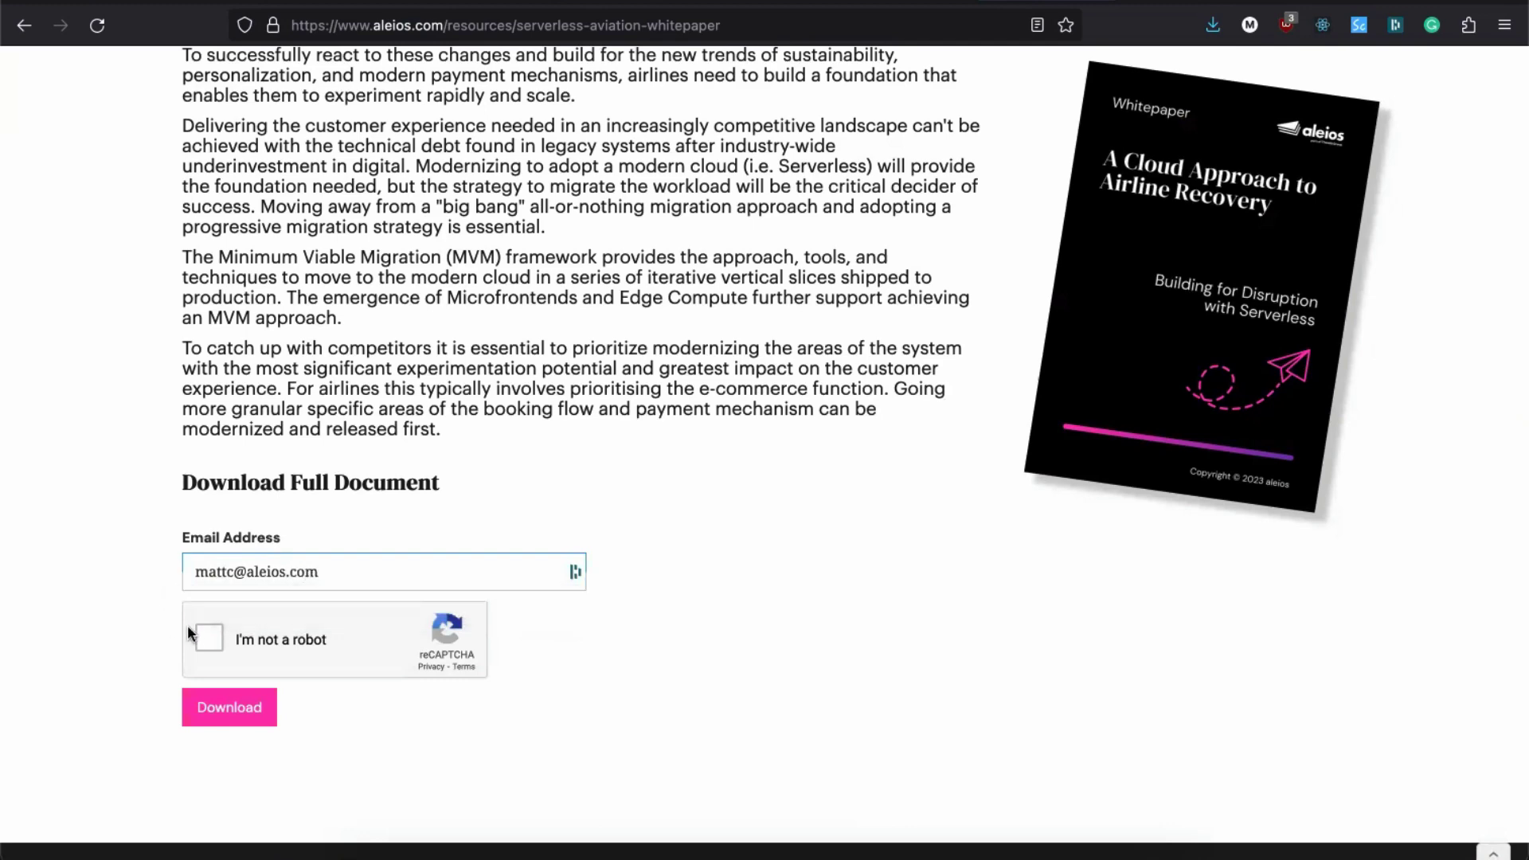
pyautogui.click(206, 636)
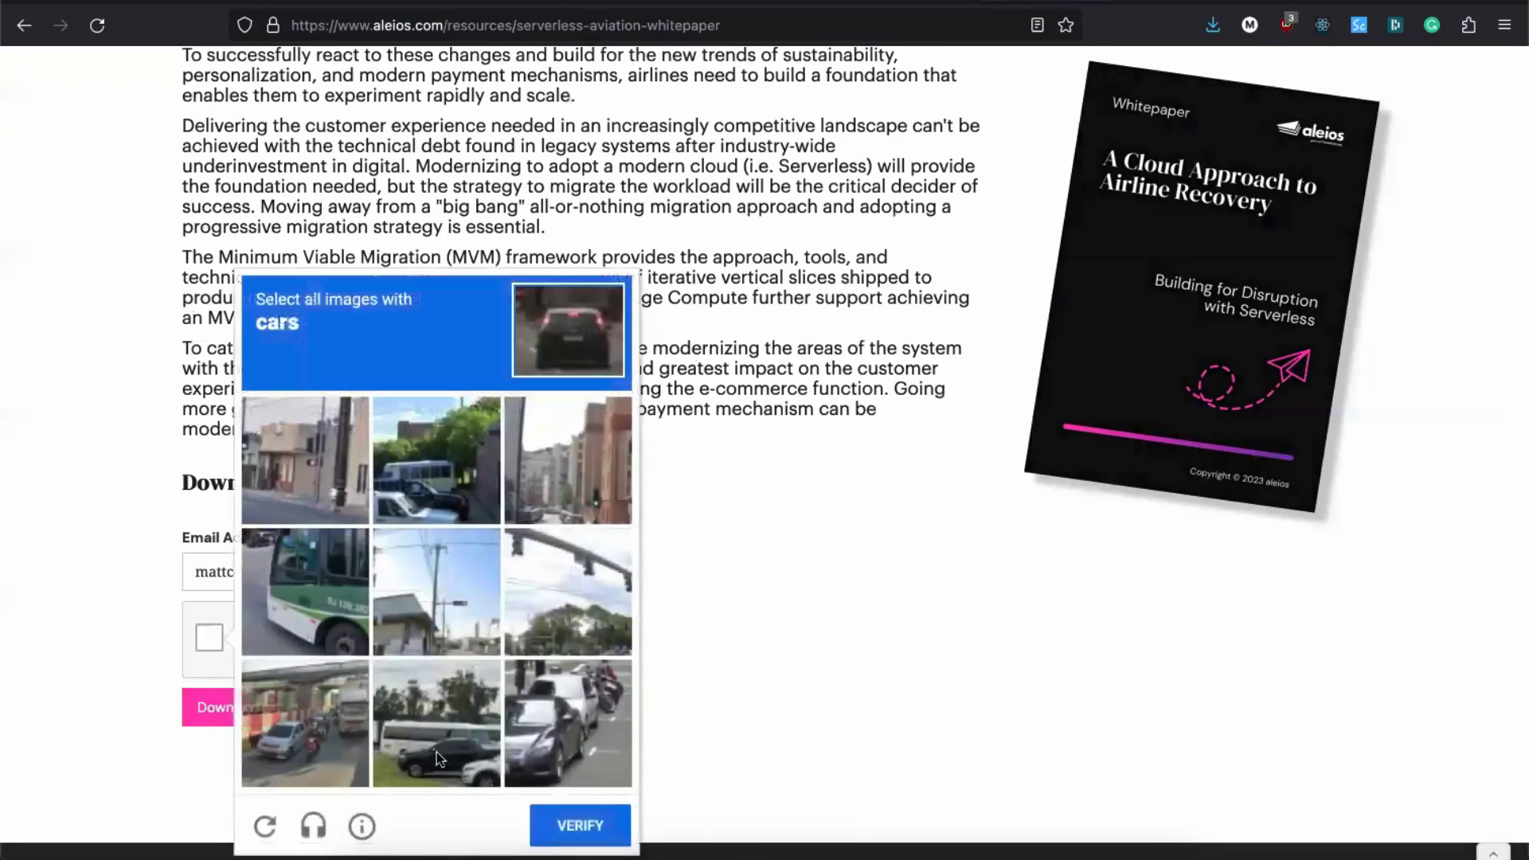
pyautogui.click(571, 753)
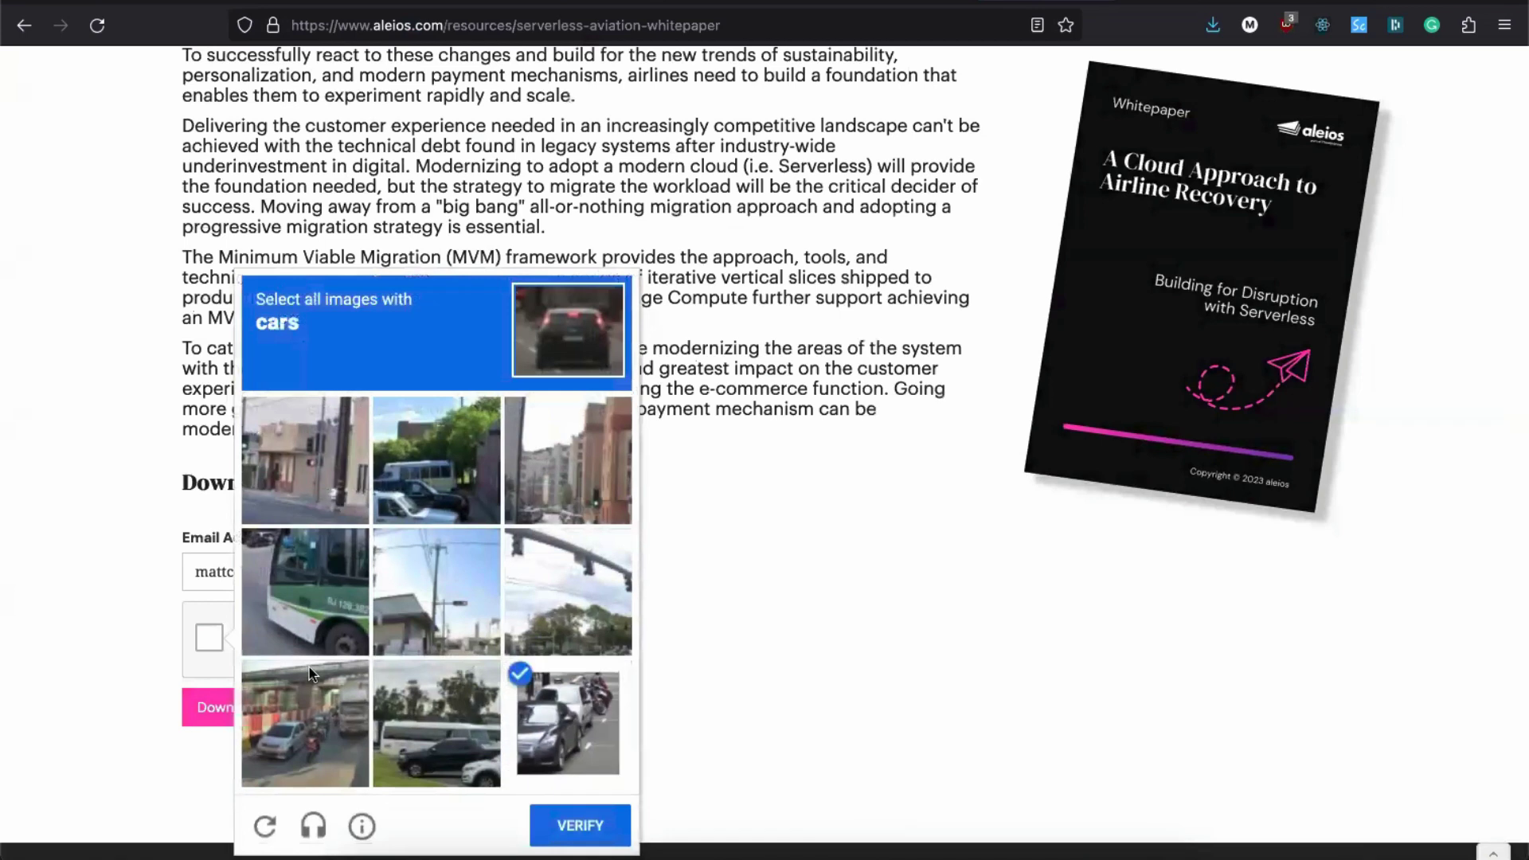
pyautogui.click(434, 493)
pyautogui.click(434, 494)
pyautogui.click(441, 736)
pyautogui.click(441, 736)
pyautogui.click(322, 744)
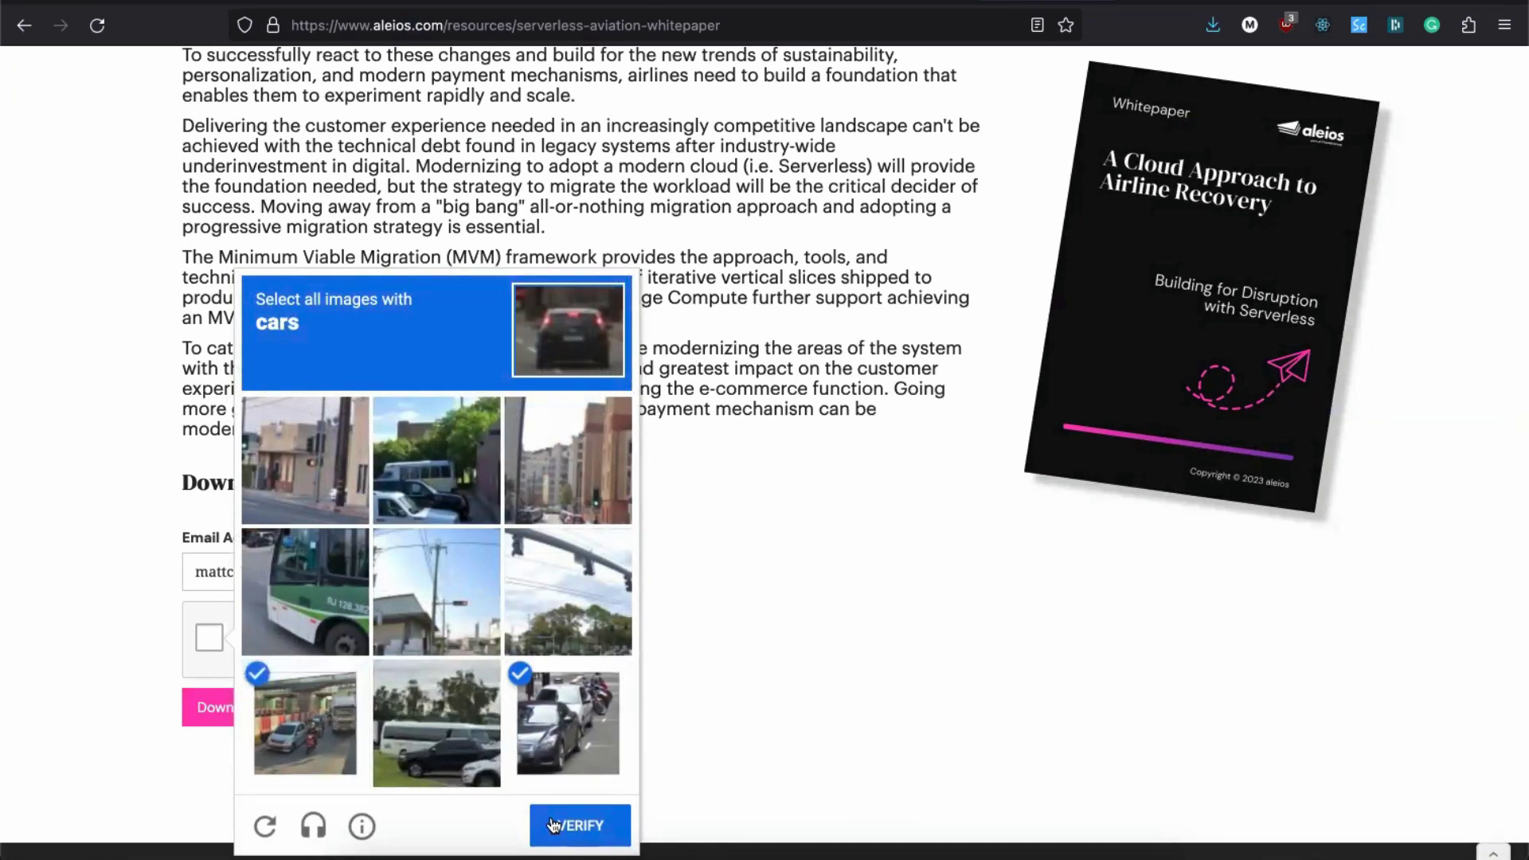
pyautogui.click(543, 821)
pyautogui.click(444, 720)
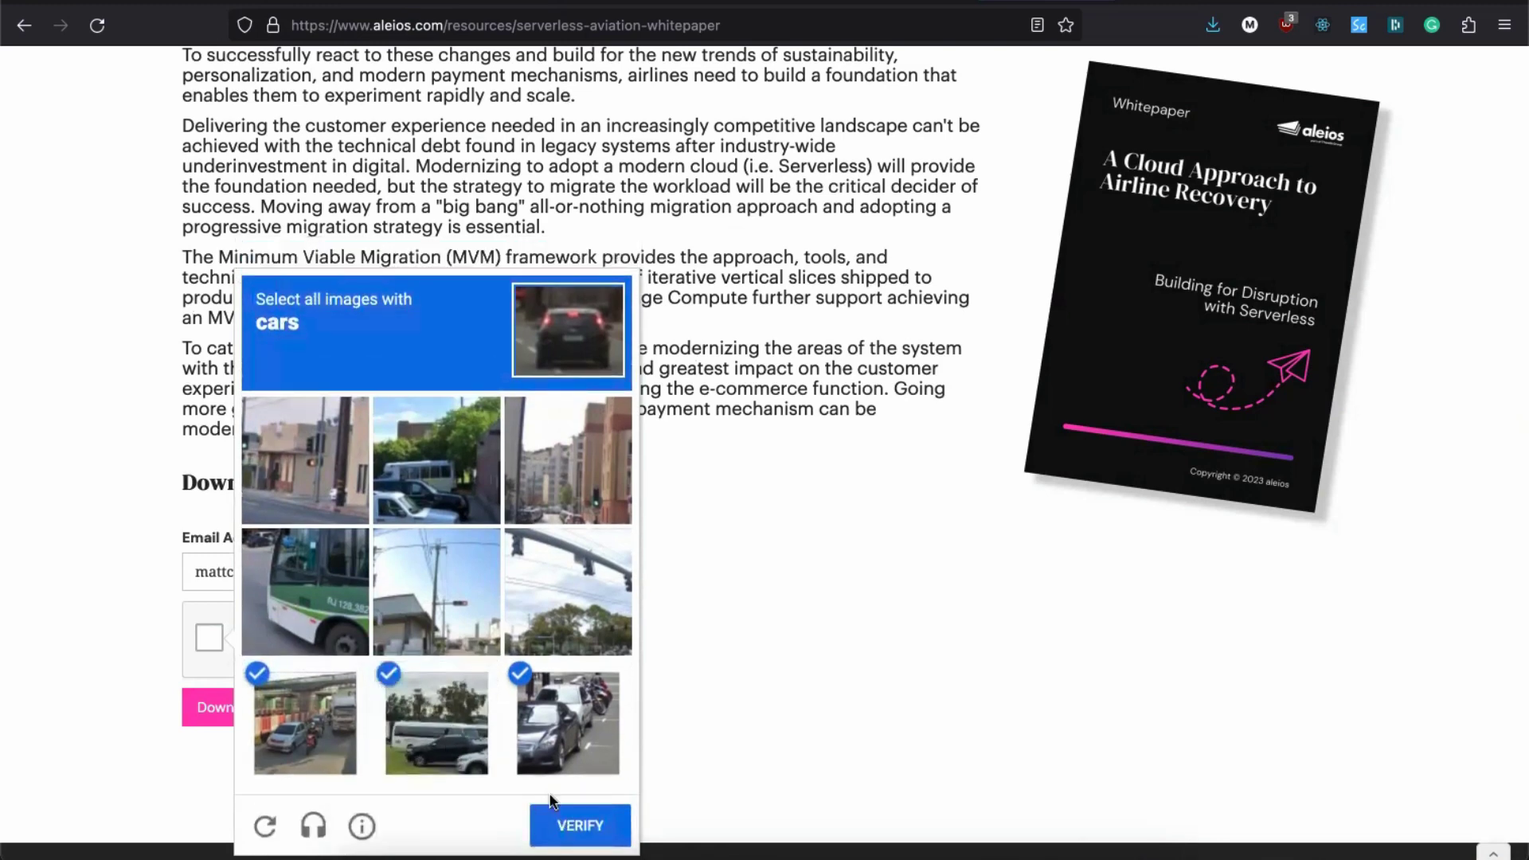
pyautogui.click(409, 438)
pyautogui.click(553, 824)
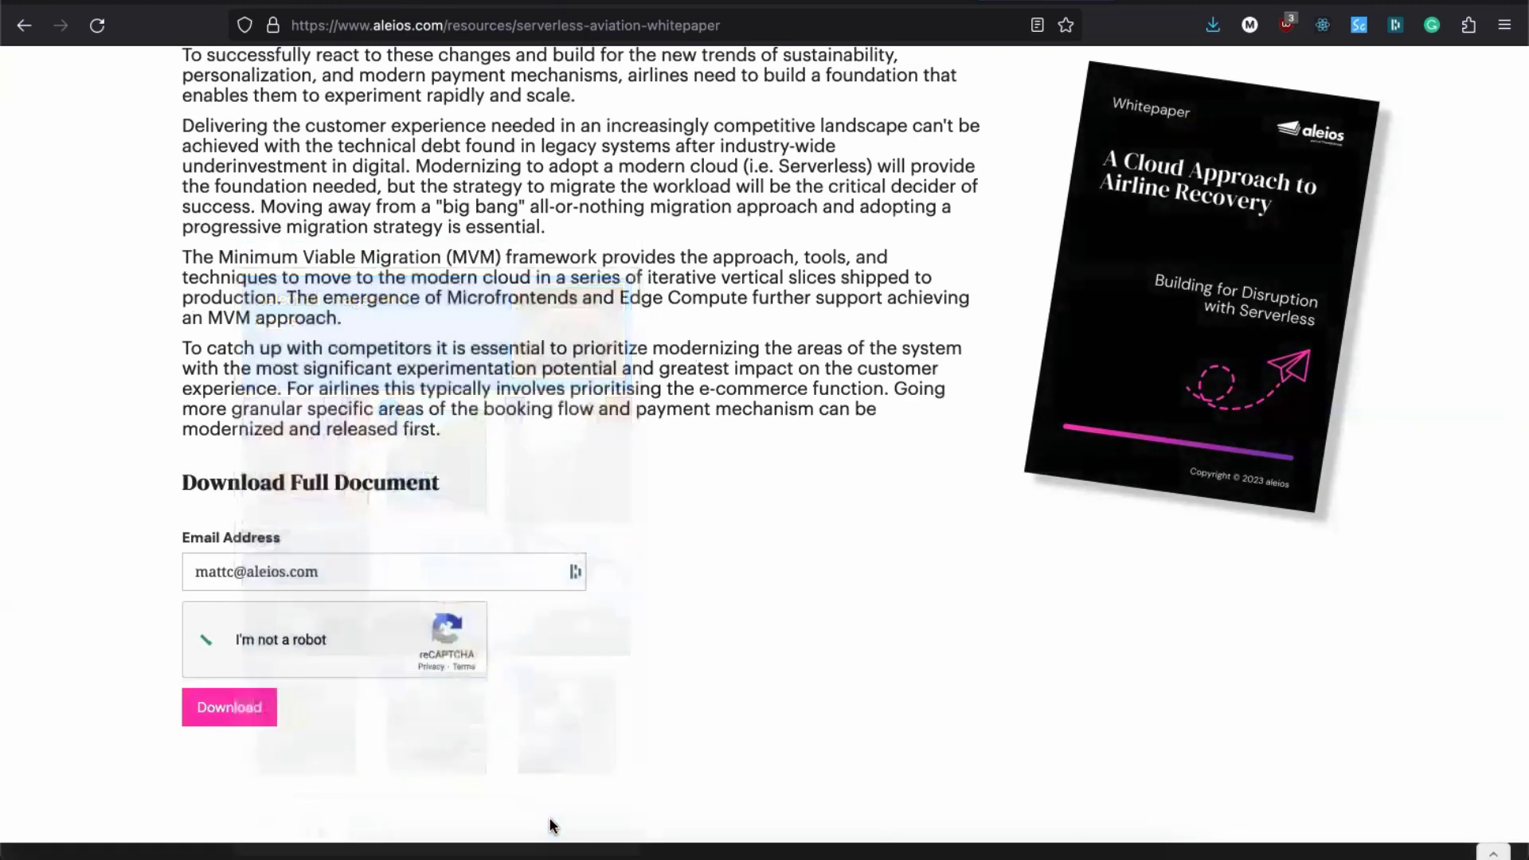
# Step: Download the 'A Cloud Approach to Airline Recovery' whitepaper PDF and save it to Downloads
pyautogui.click(237, 707)
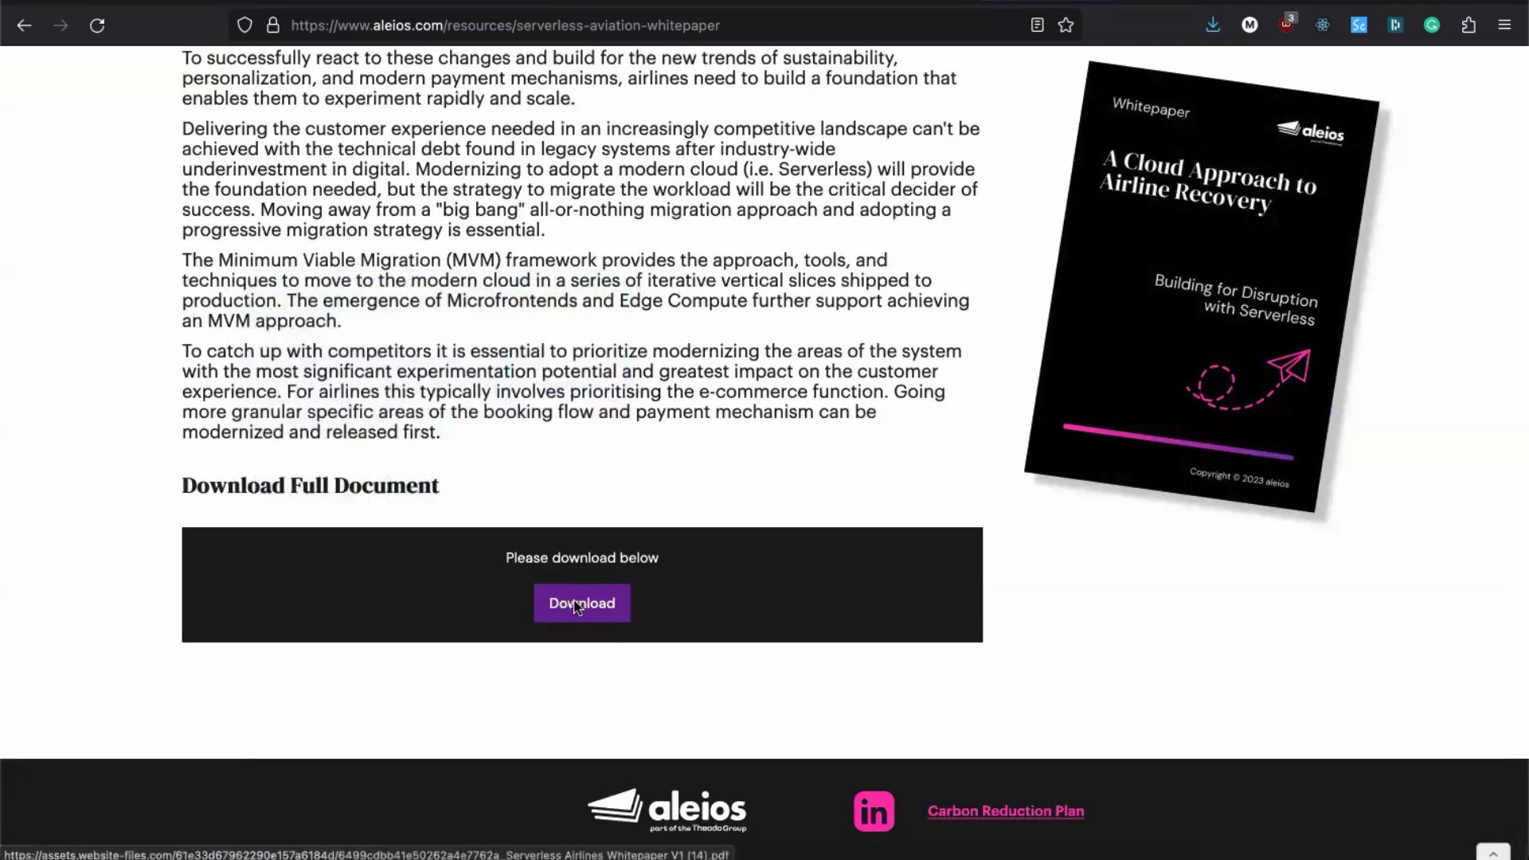
pyautogui.click(577, 607)
pyautogui.click(1409, 64)
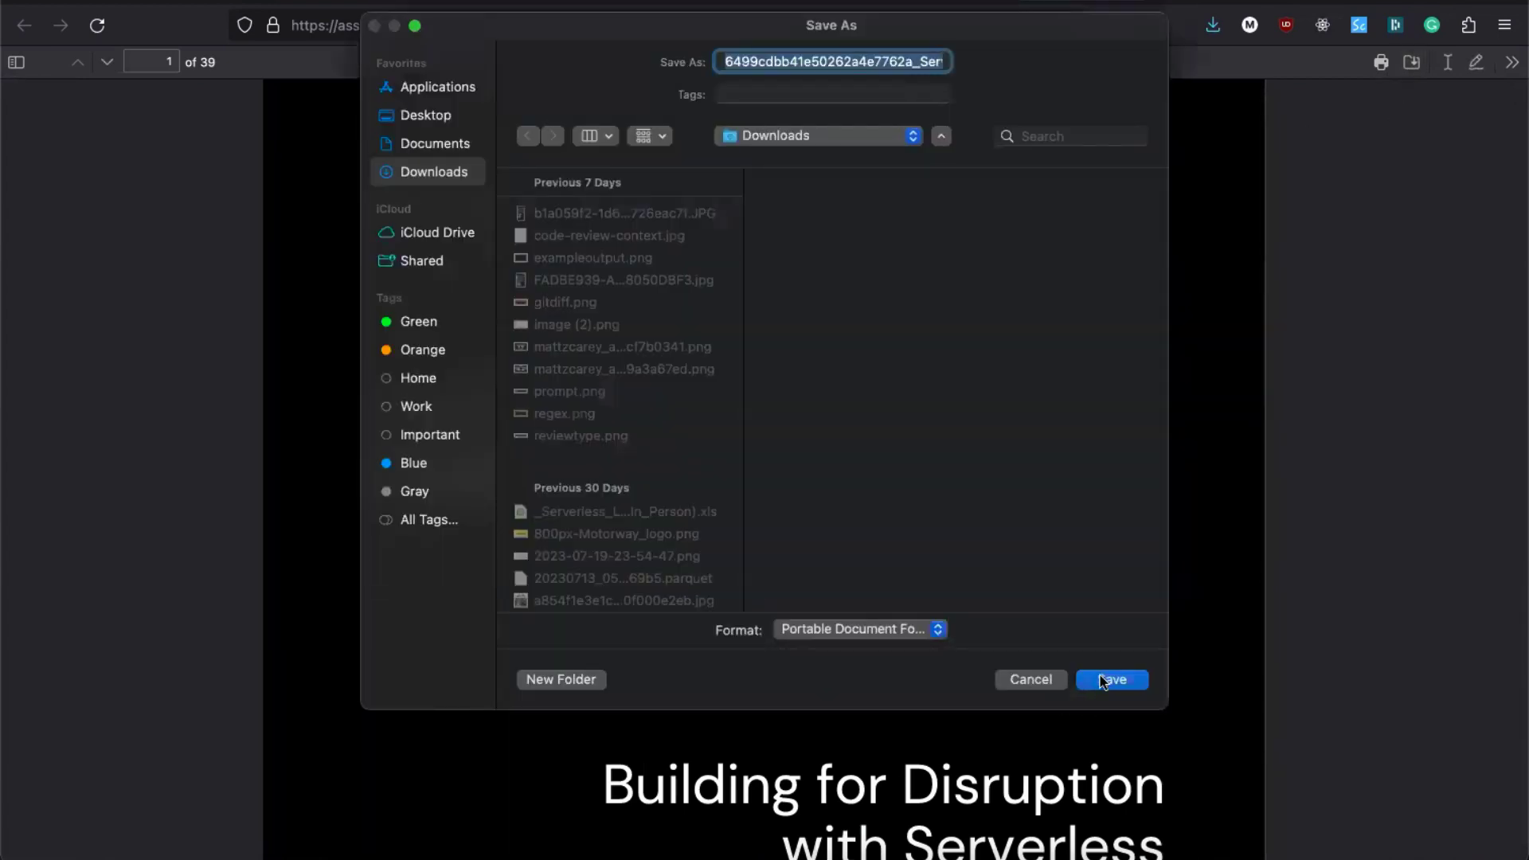
pyautogui.click(1103, 681)
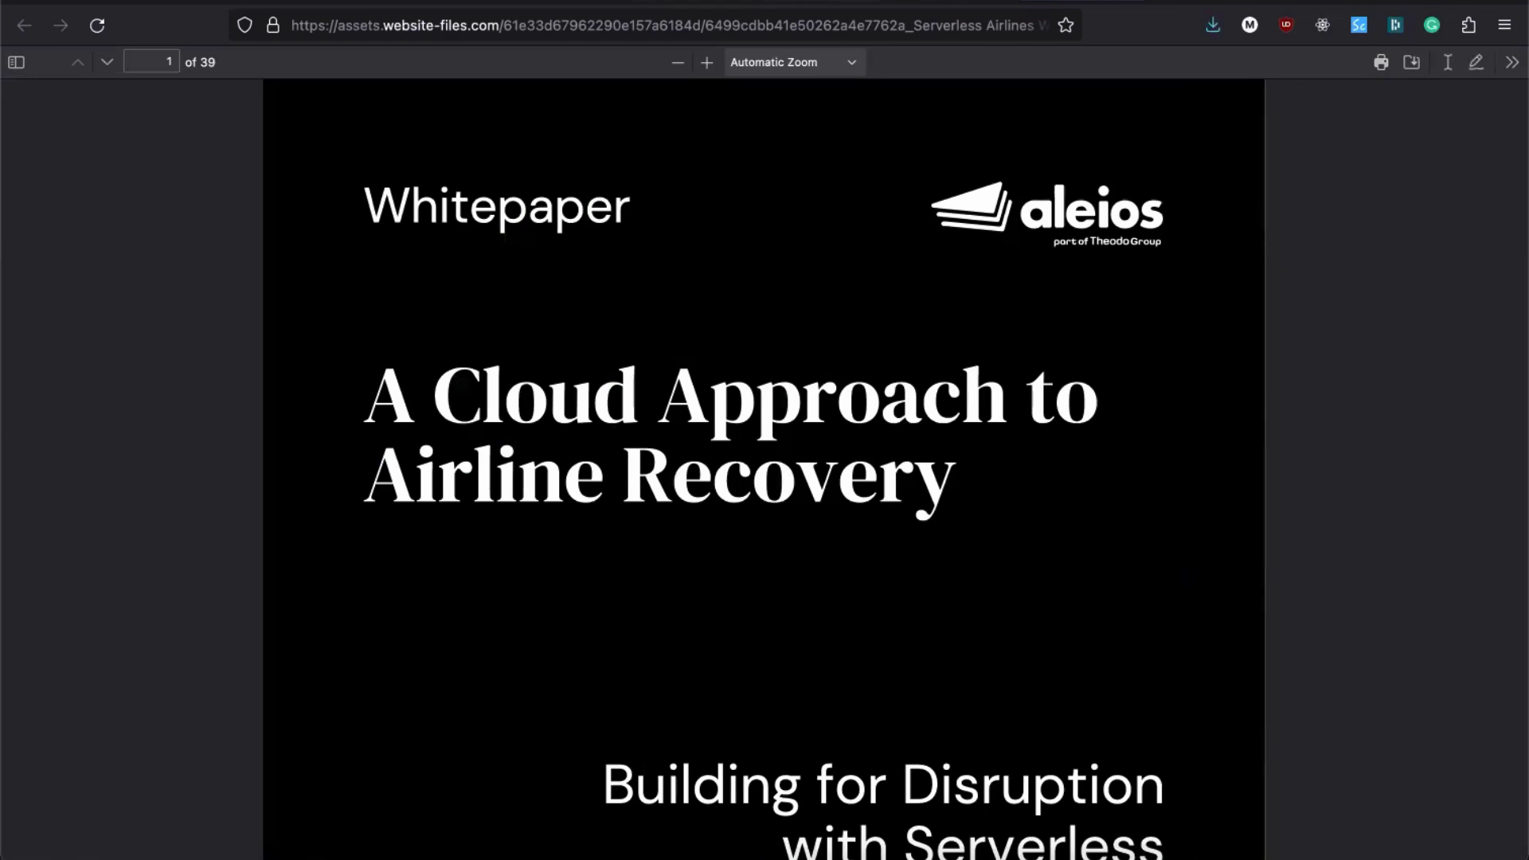
pyautogui.click(533, 4)
# Step: Upload the downloaded Serverless Aviation whitepaper PDF as knowledge for the Aleios brain
pyautogui.click(330, 76)
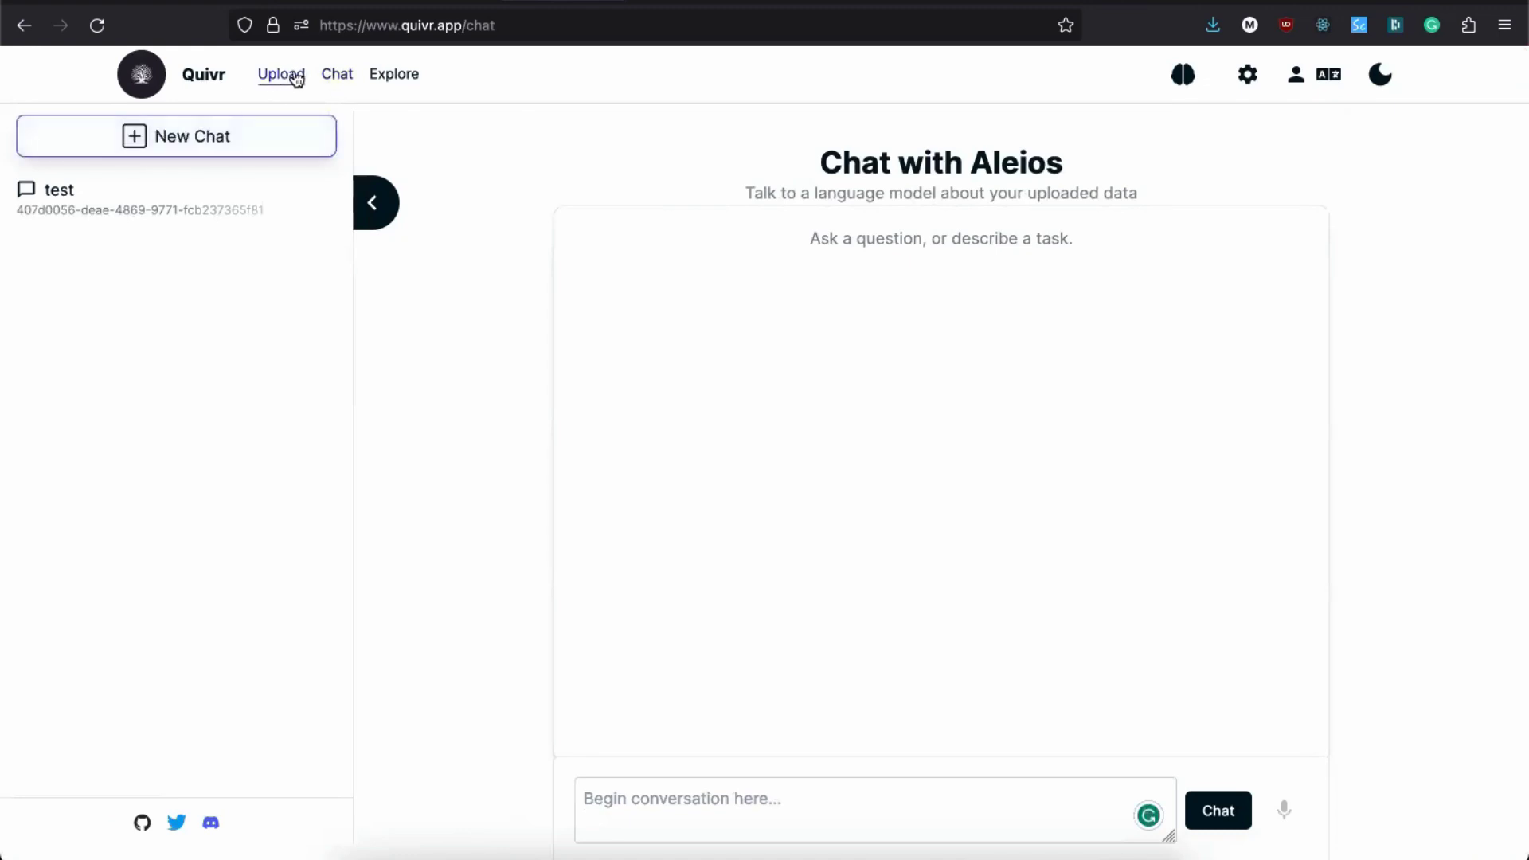
pyautogui.click(297, 78)
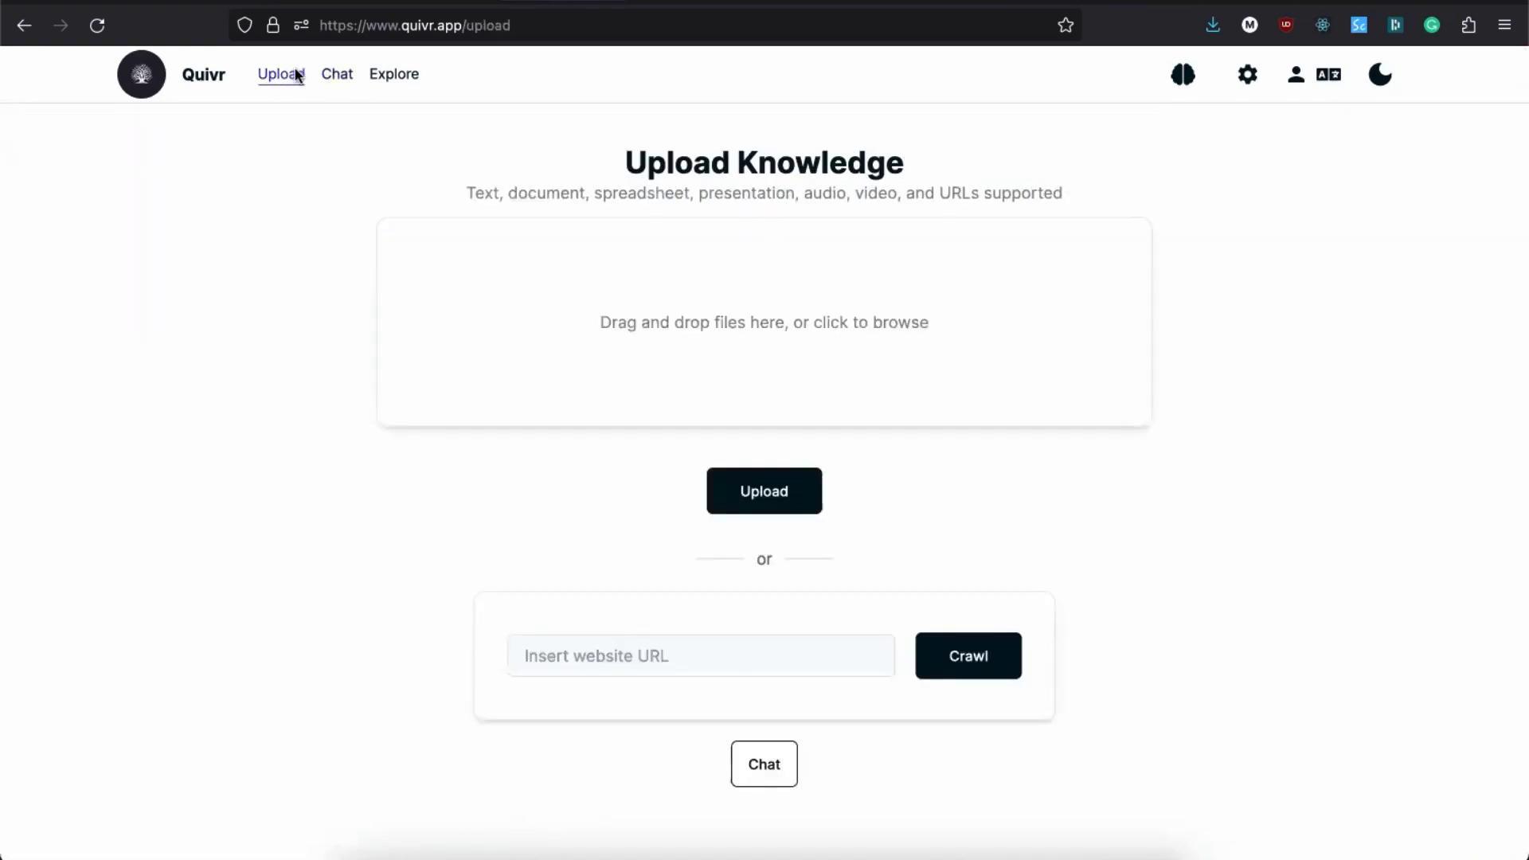
pyautogui.click(626, 332)
pyautogui.click(532, 183)
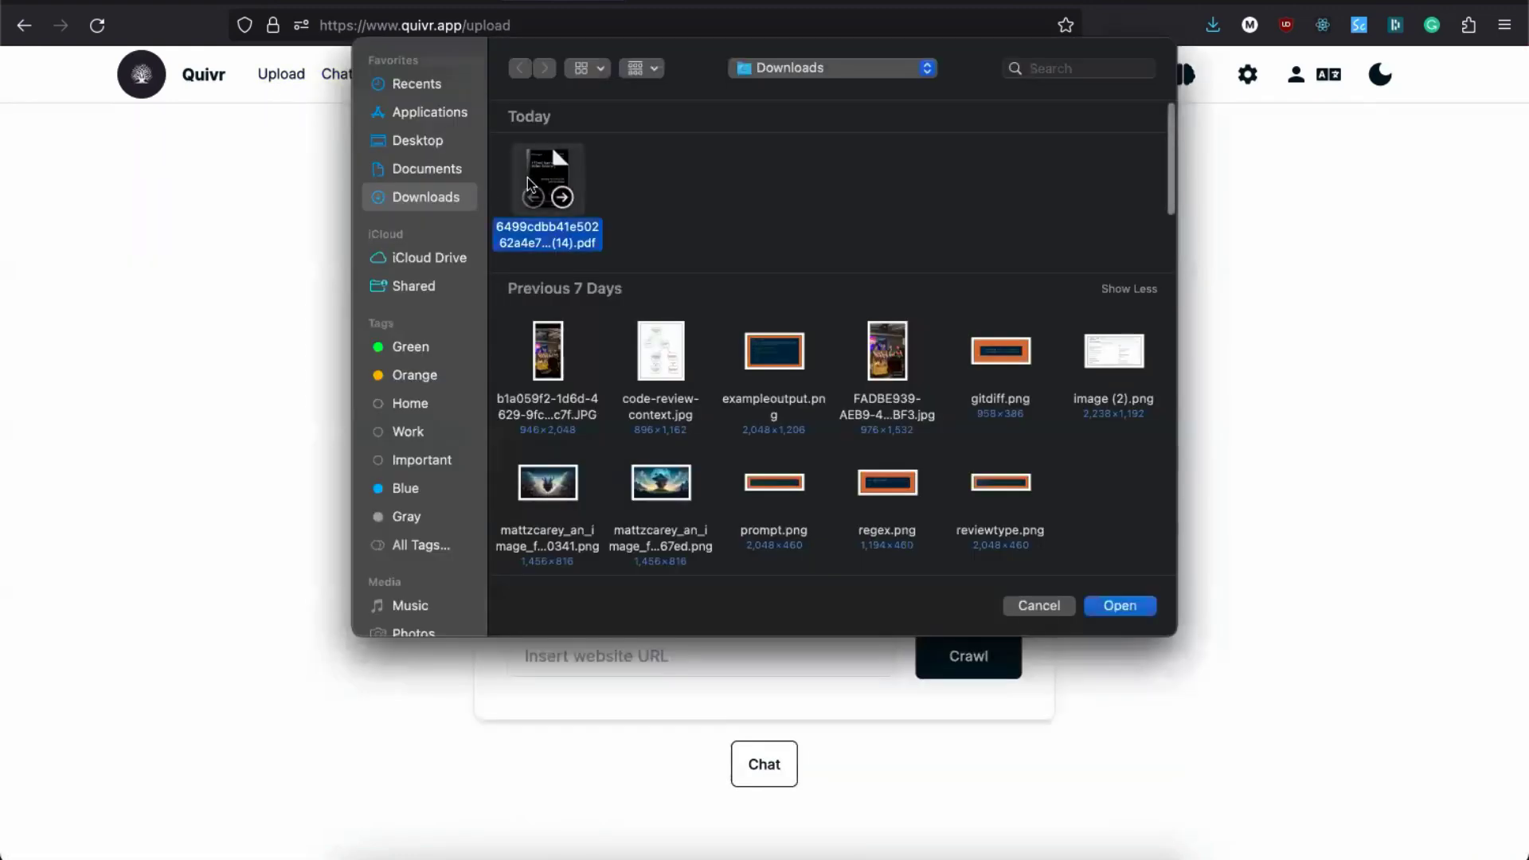
pyautogui.doubleClick(531, 182)
pyautogui.click(778, 489)
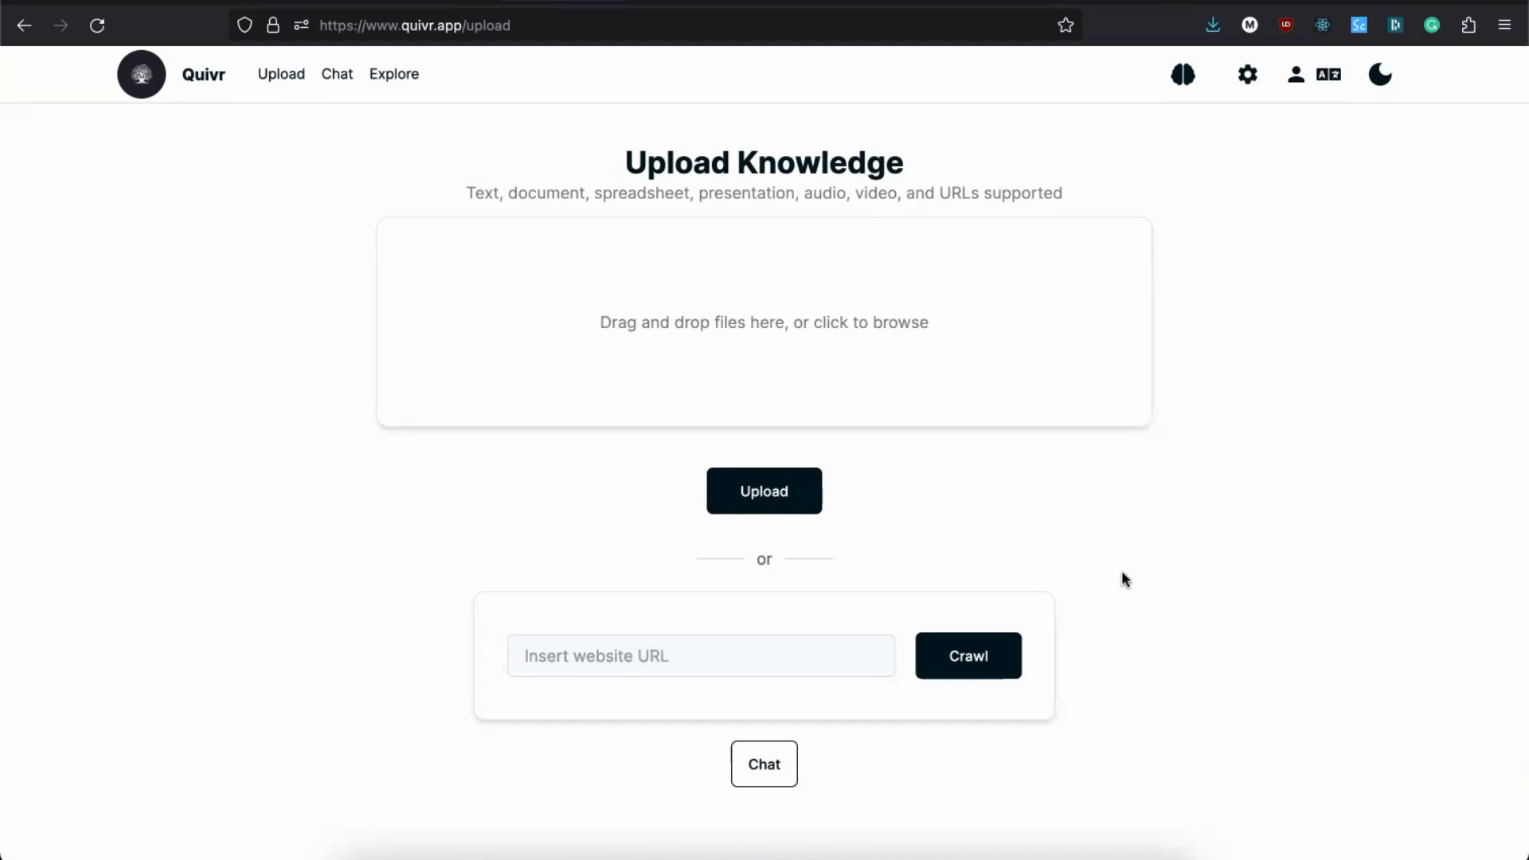
pyautogui.click(408, 74)
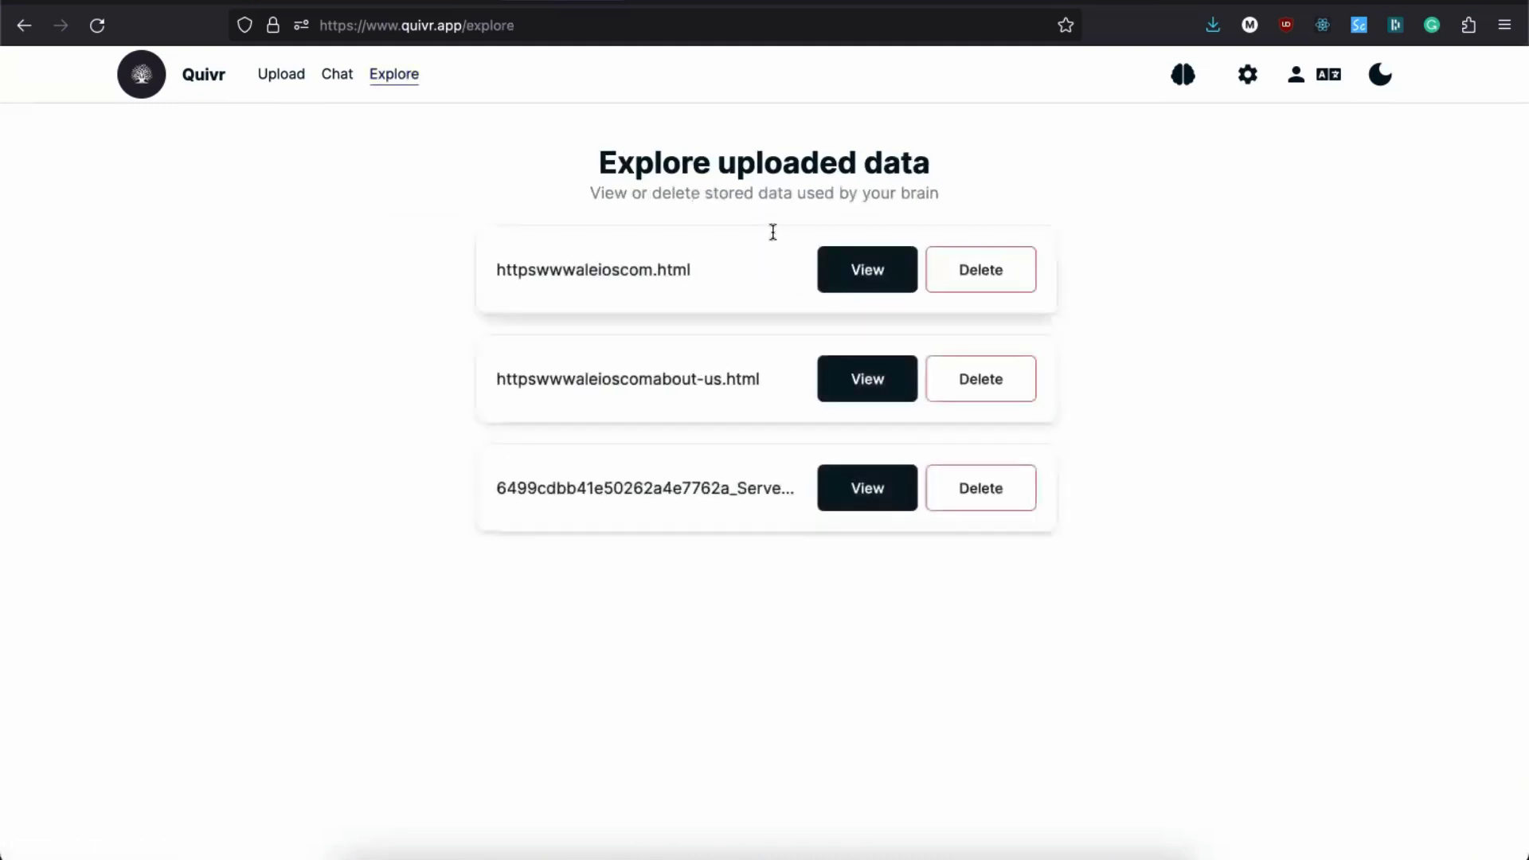
# Step: Ask the Aleios chat 'What do aleios provide?'
pyautogui.click(979, 493)
pyautogui.click(337, 73)
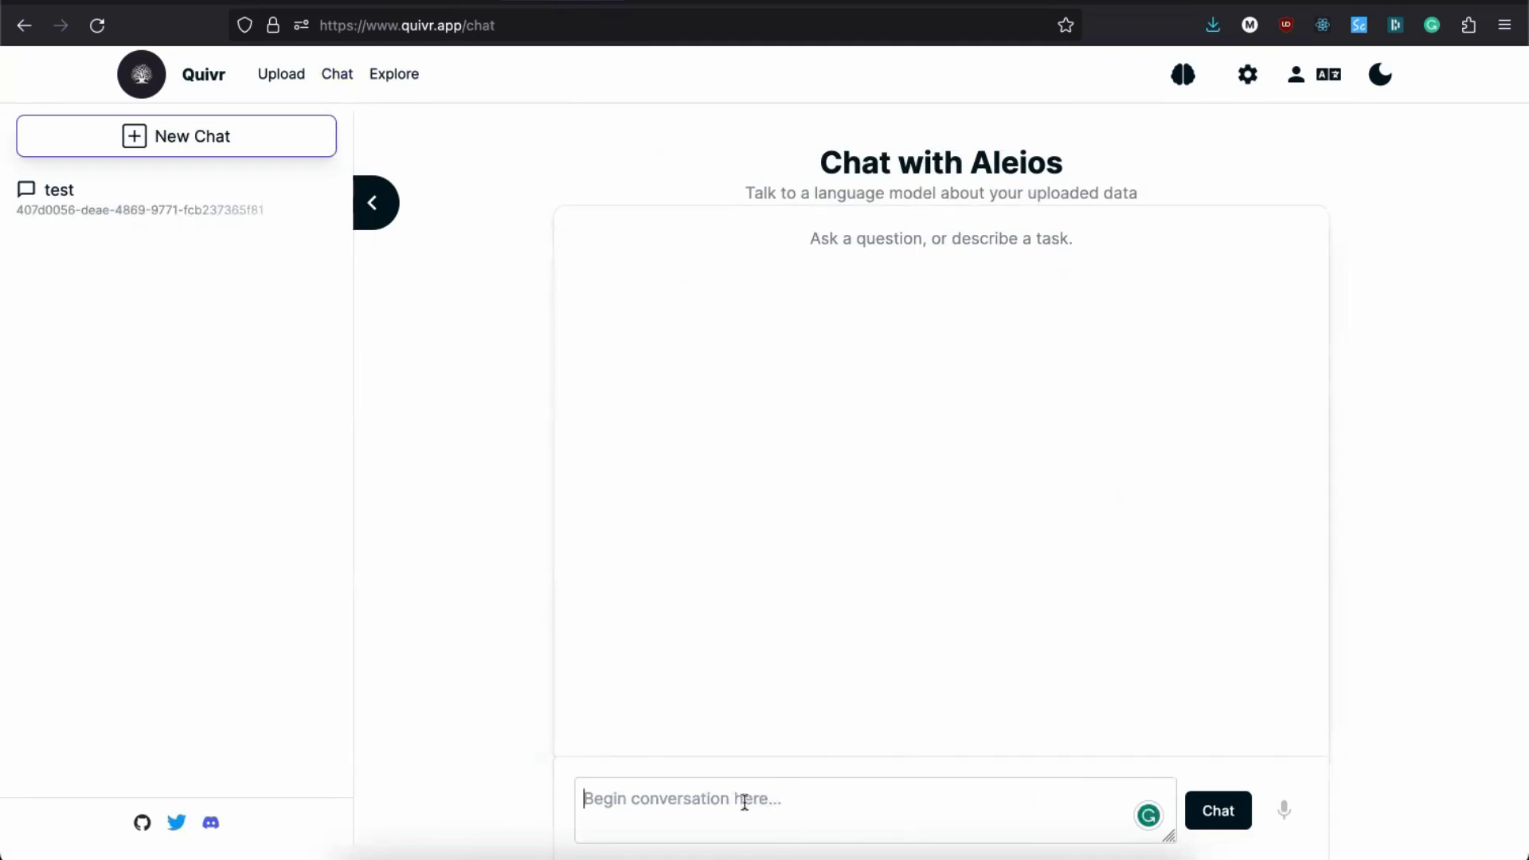
pyautogui.write('What do y')
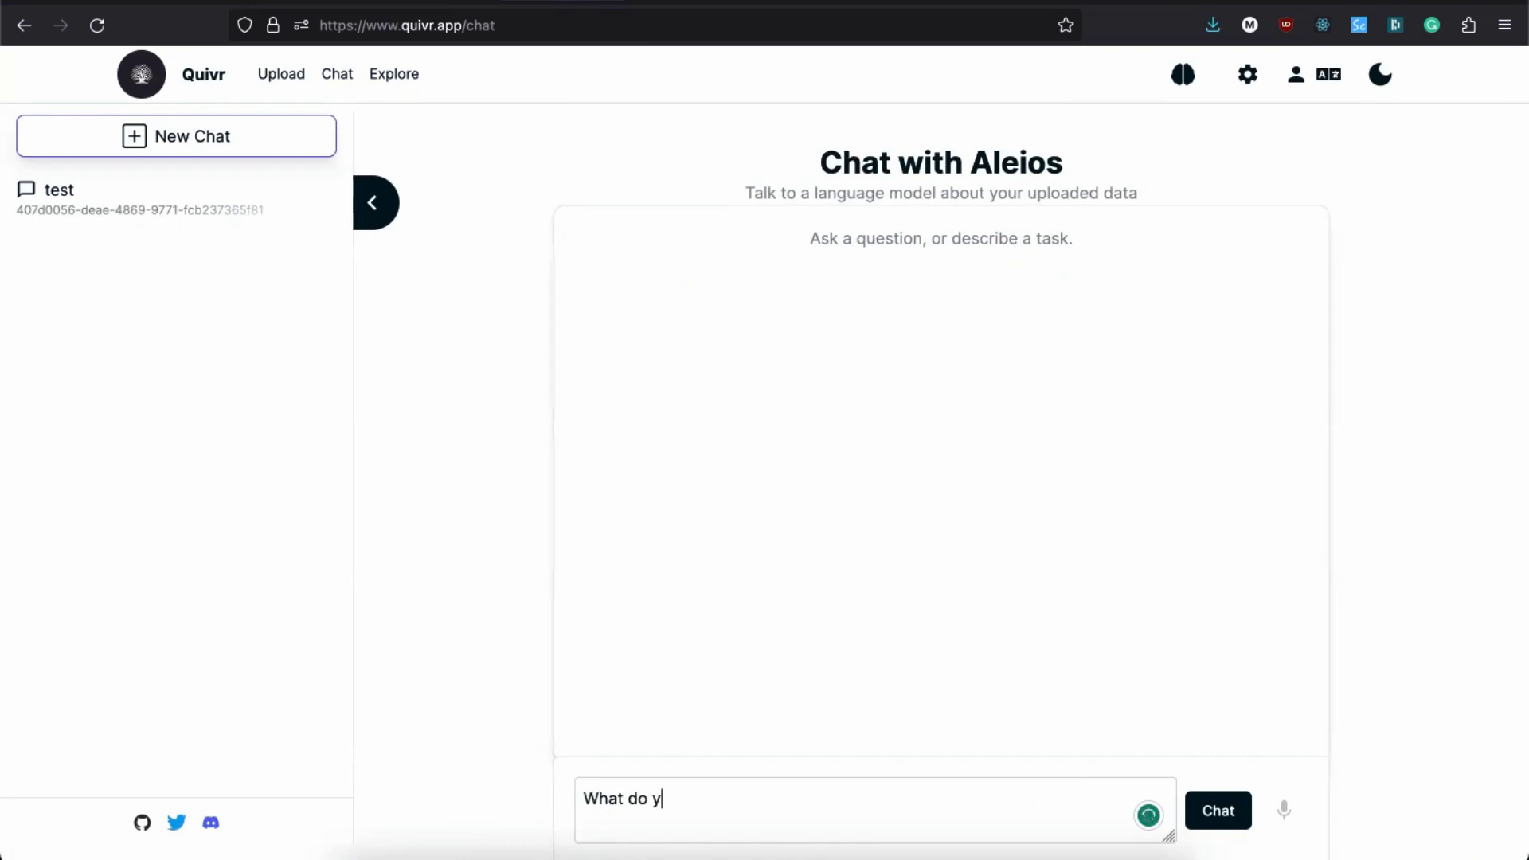
pyautogui.press('BackSpace')
pyautogui.write('aleios provide?')
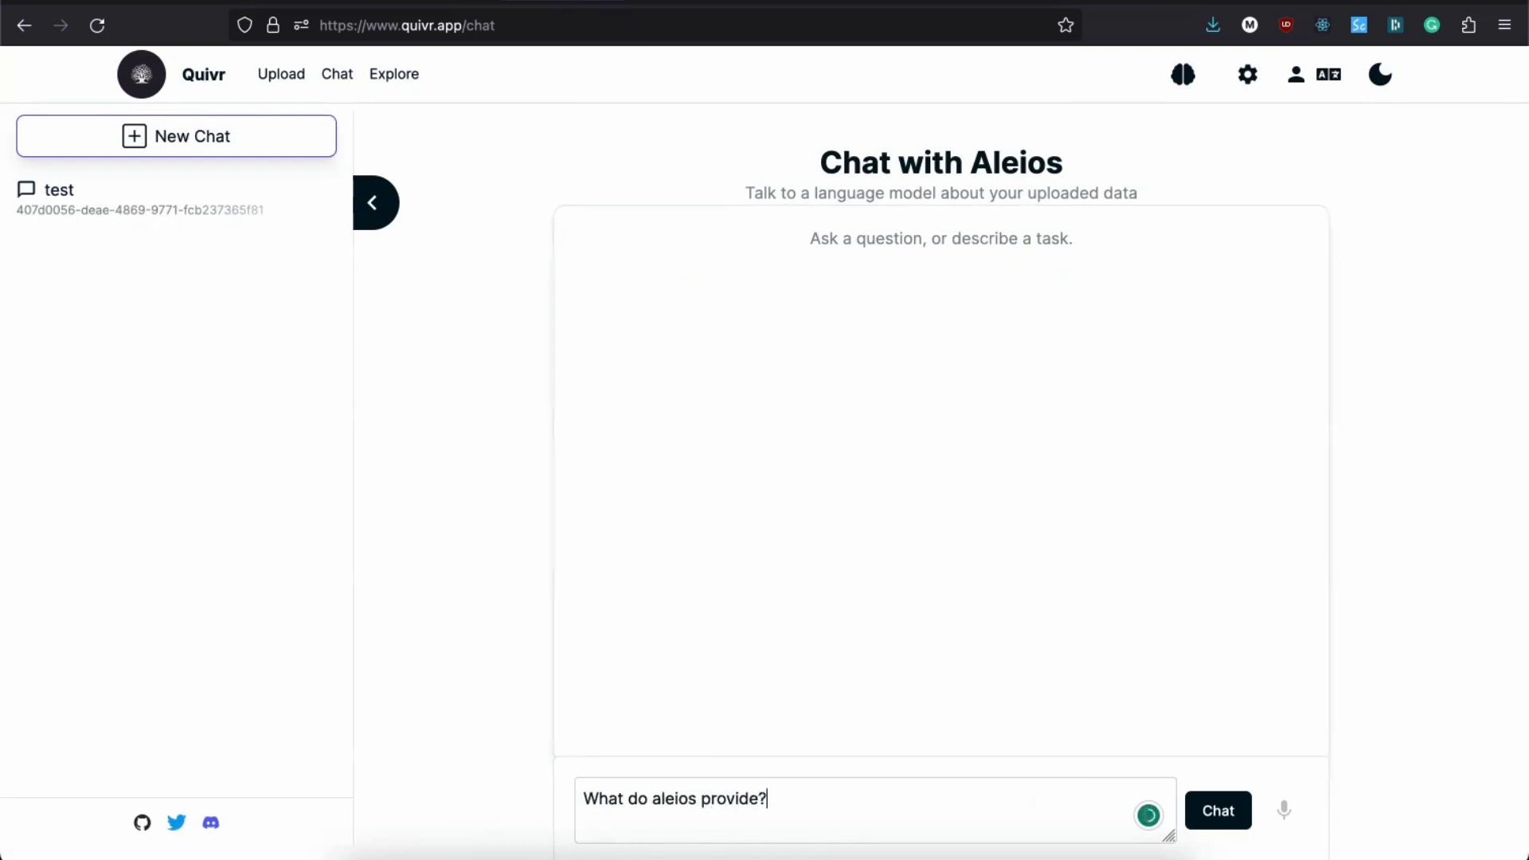
pyautogui.press('Return')
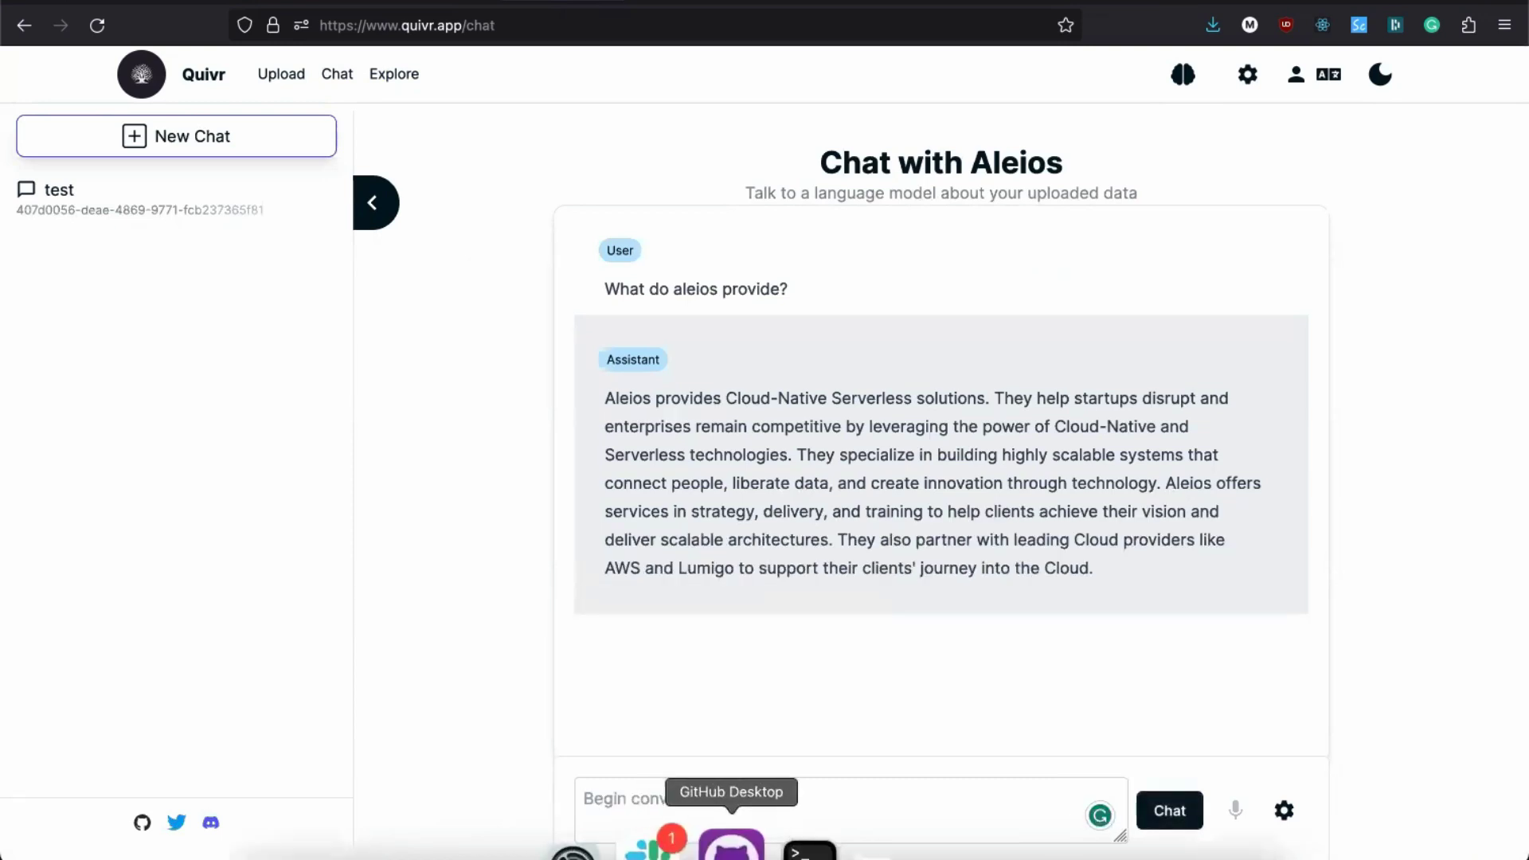
# Step: Ask 'What do you know about serverless and aviation?' and read through the six listed benefits
pyautogui.click(603, 792)
pyautogui.write('What do you know about serverless and aviation?')
pyautogui.press('Return')
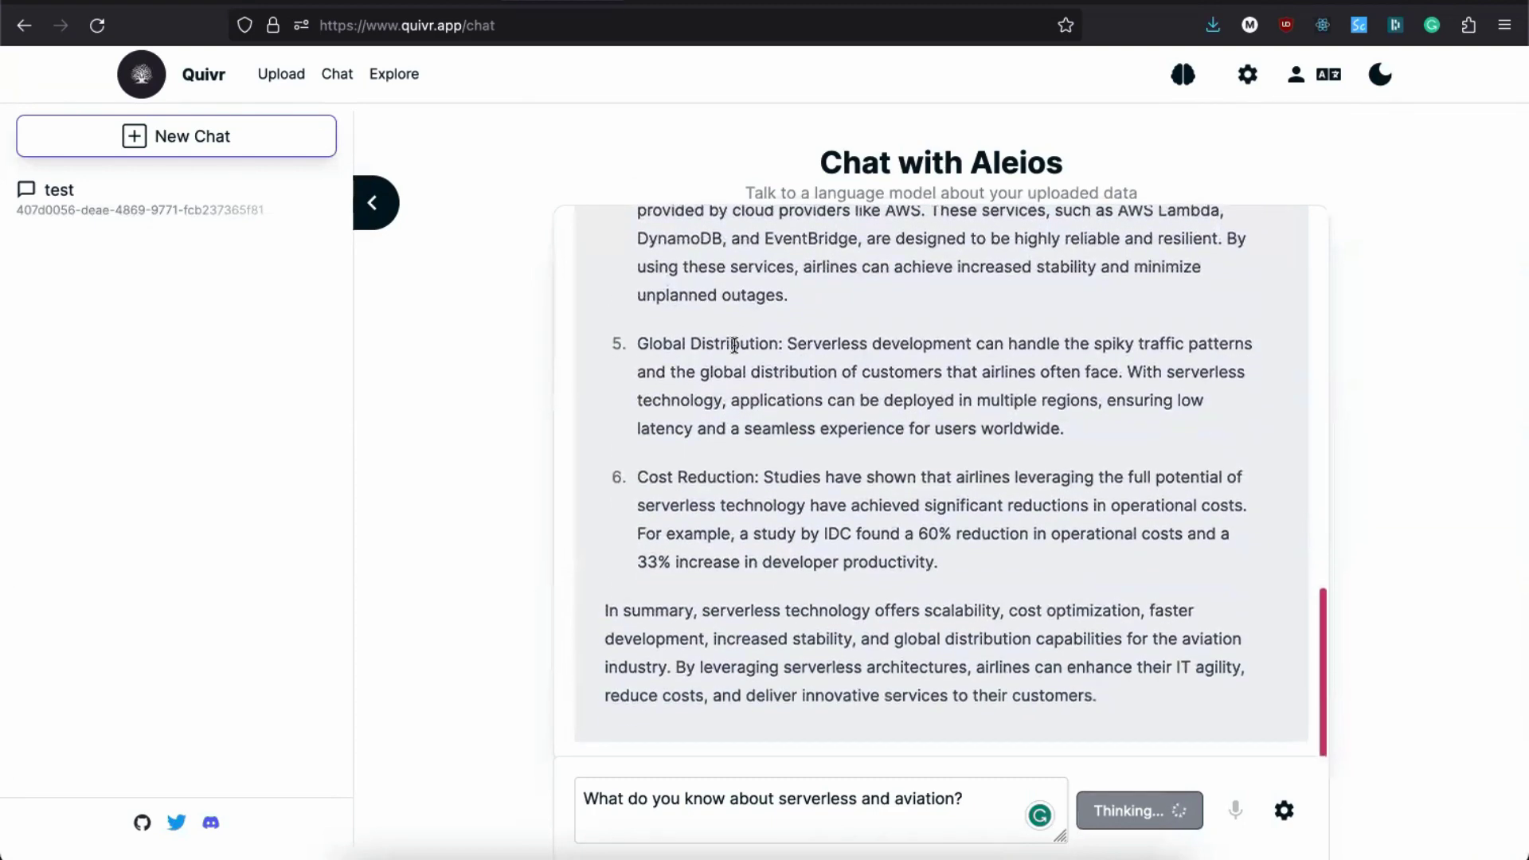
pyautogui.scroll(10, 862, 289)
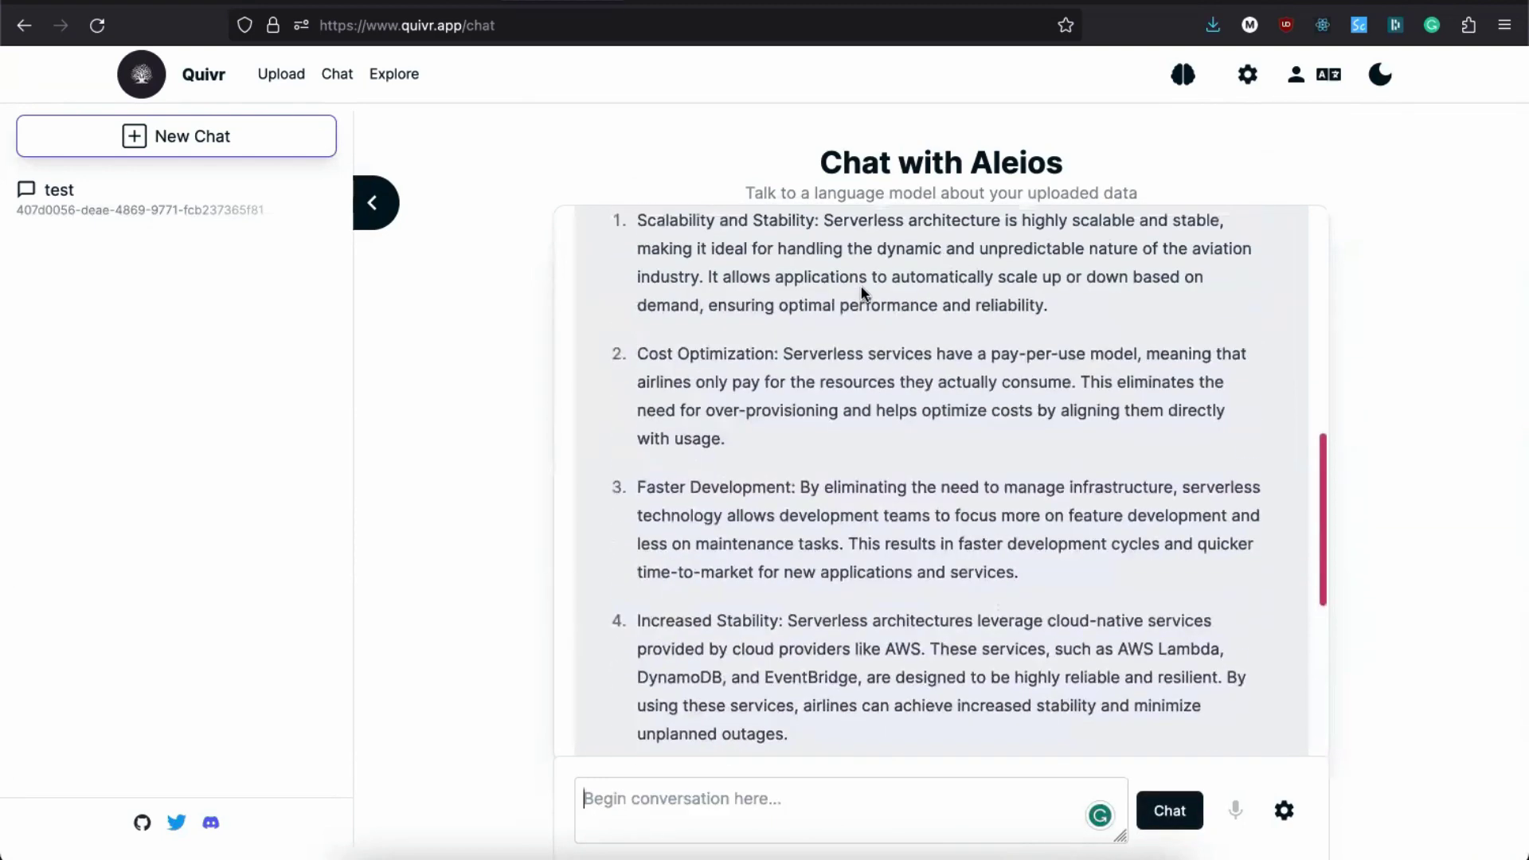
pyautogui.scroll(1, 862, 290)
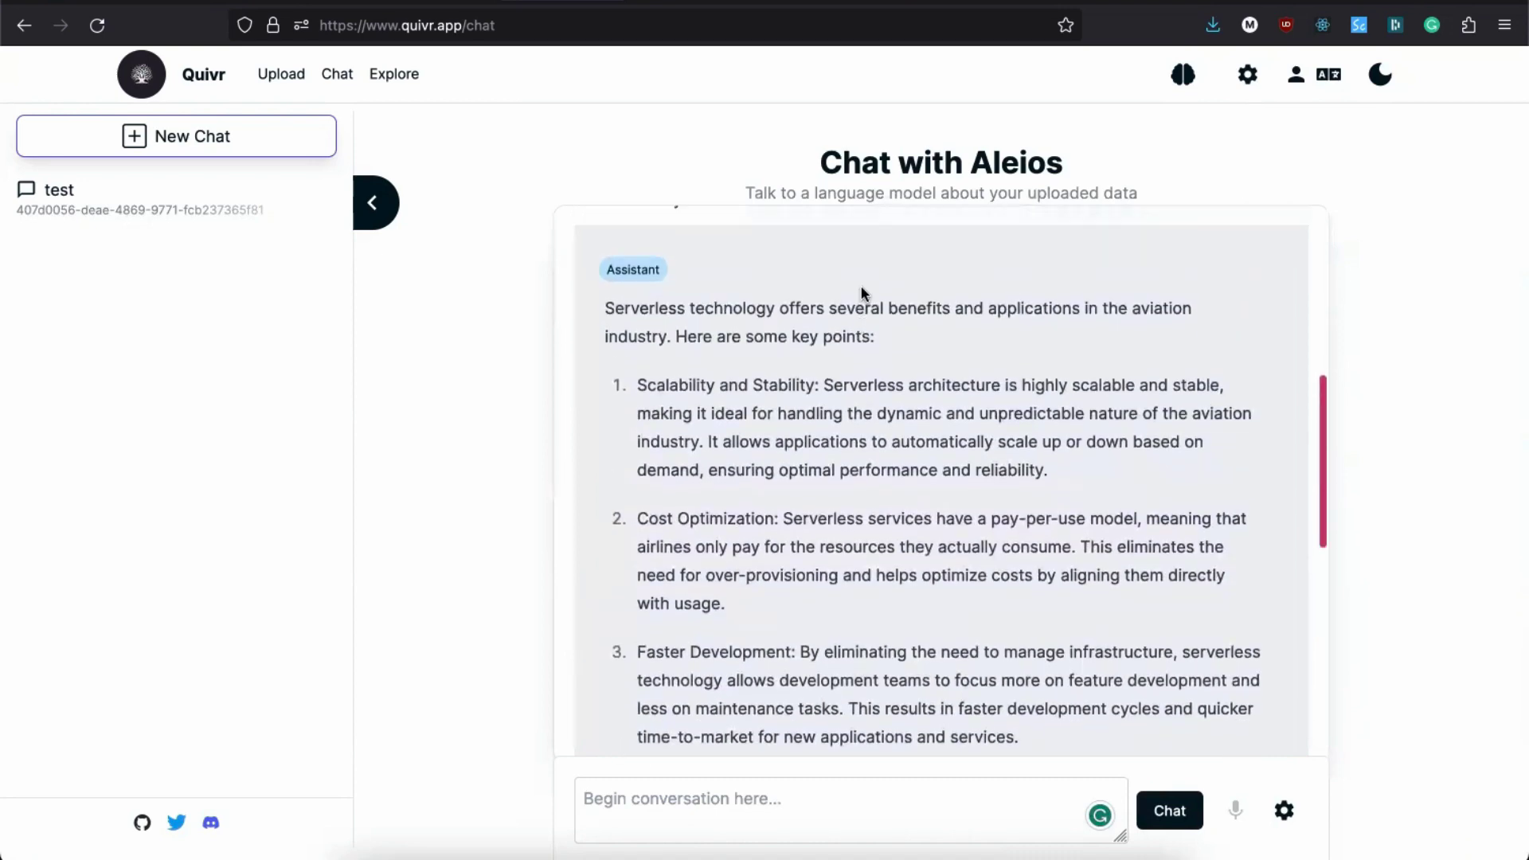
pyautogui.scroll(-10, 862, 293)
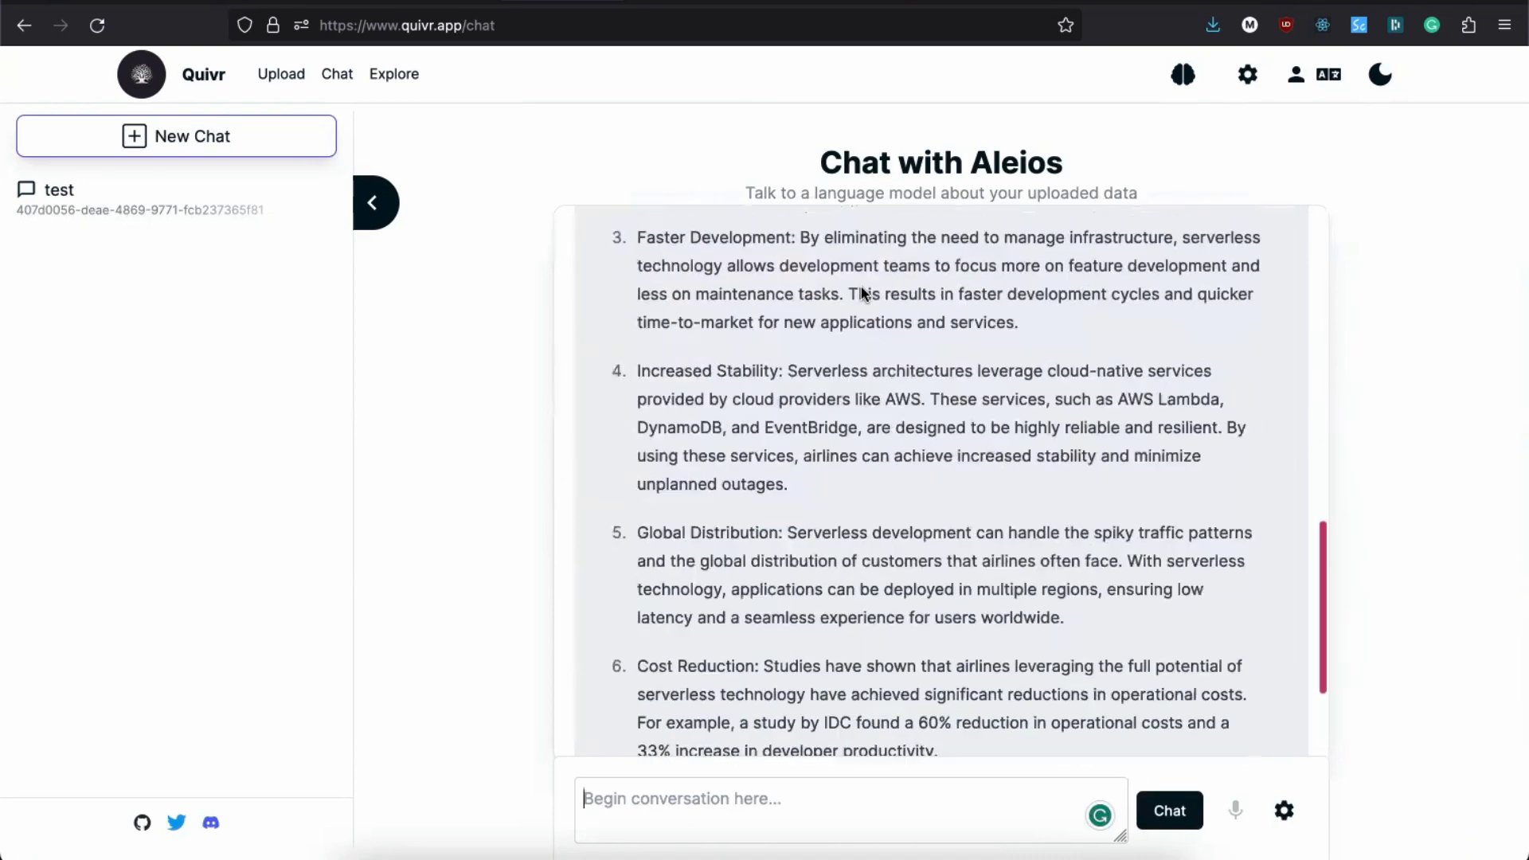
pyautogui.scroll(-2, 862, 287)
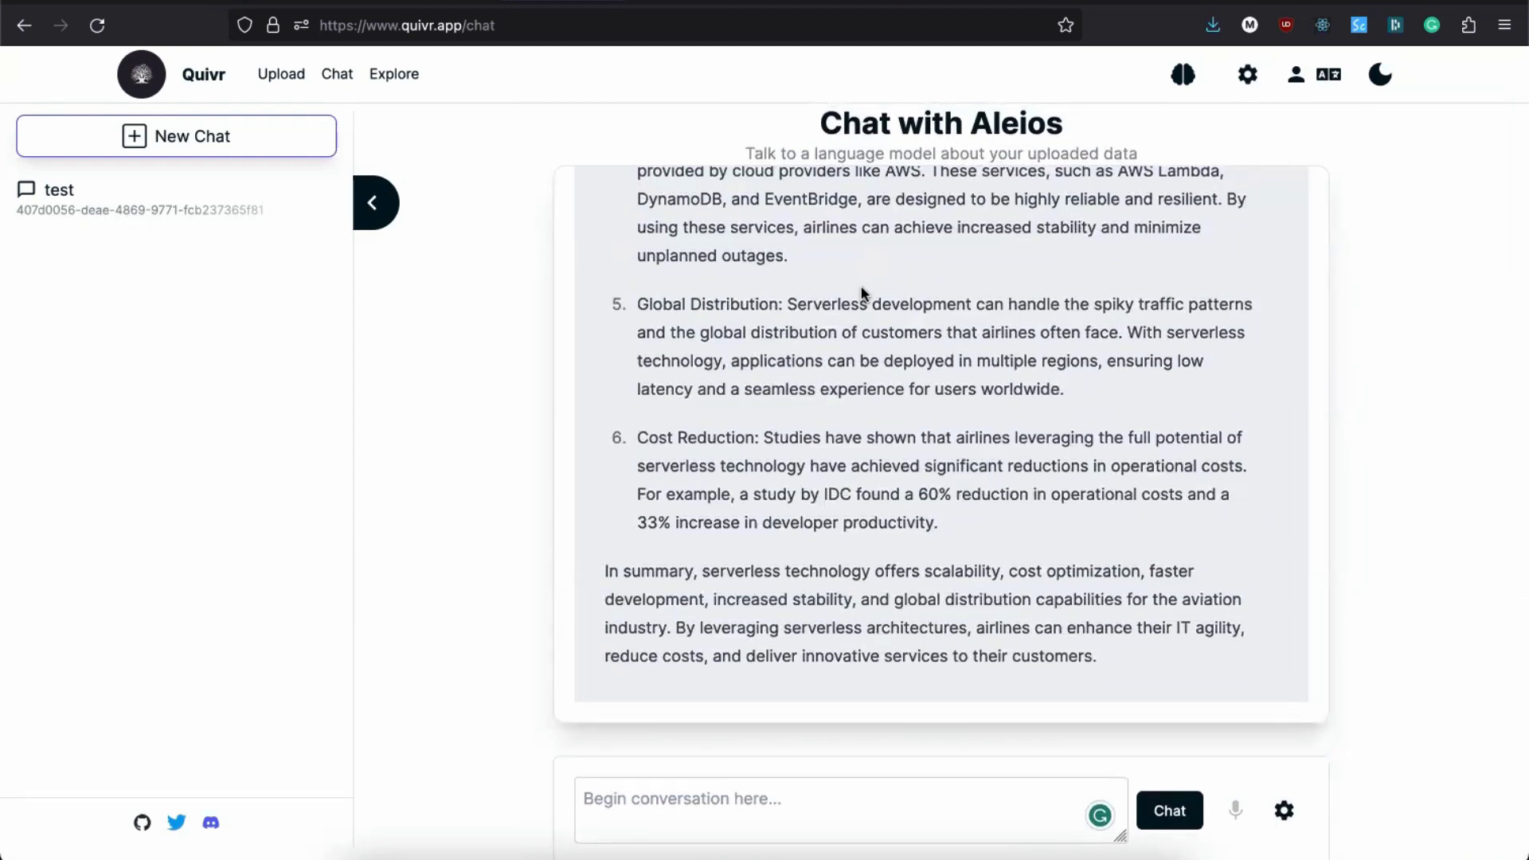
pyautogui.scroll(3, 862, 294)
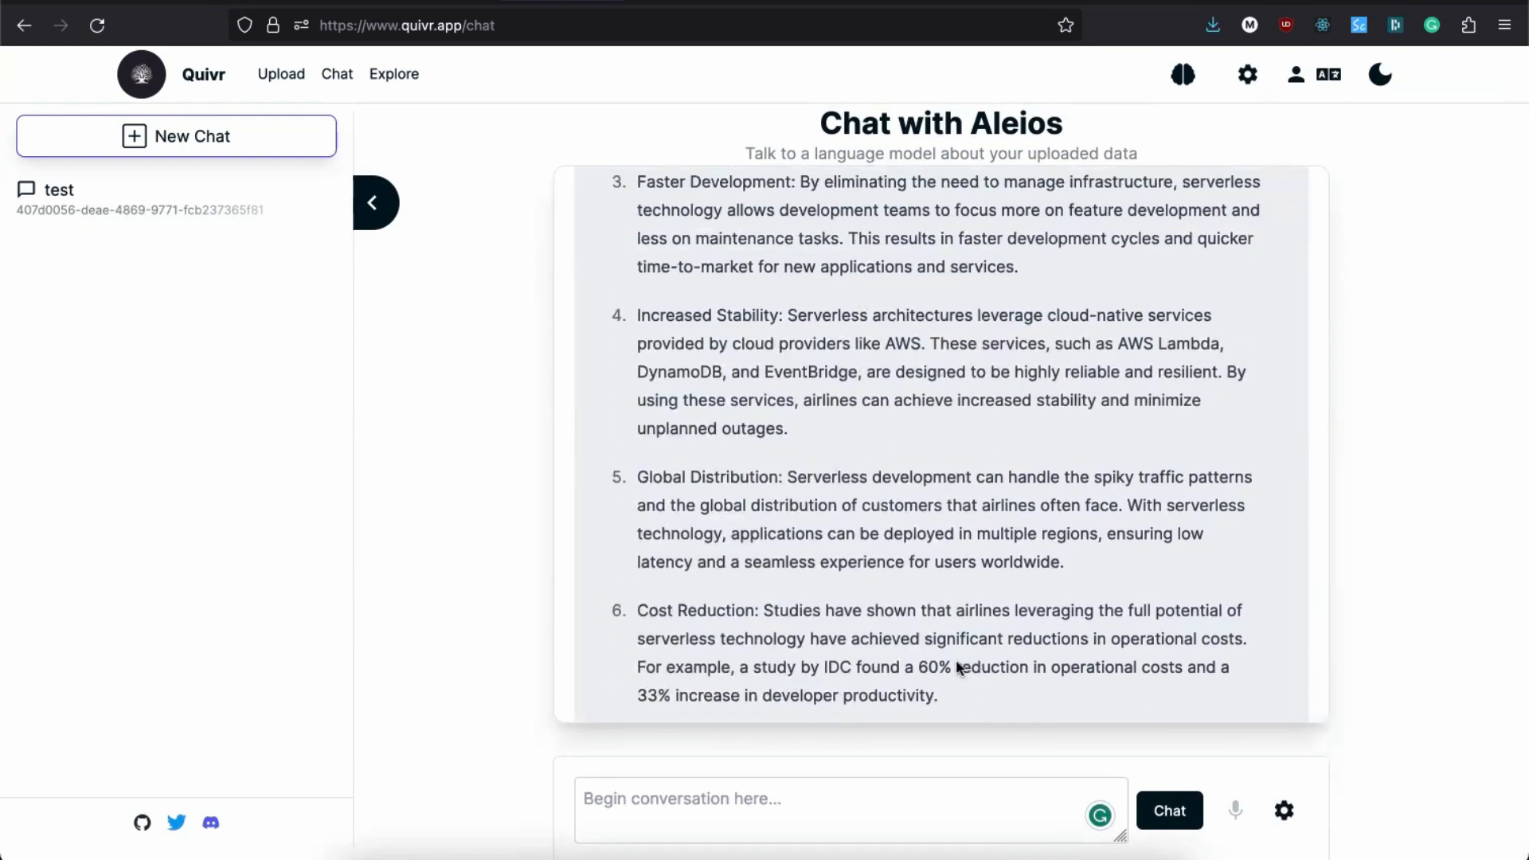
pyautogui.scroll(4, 847, 423)
pyautogui.scroll(4, 849, 430)
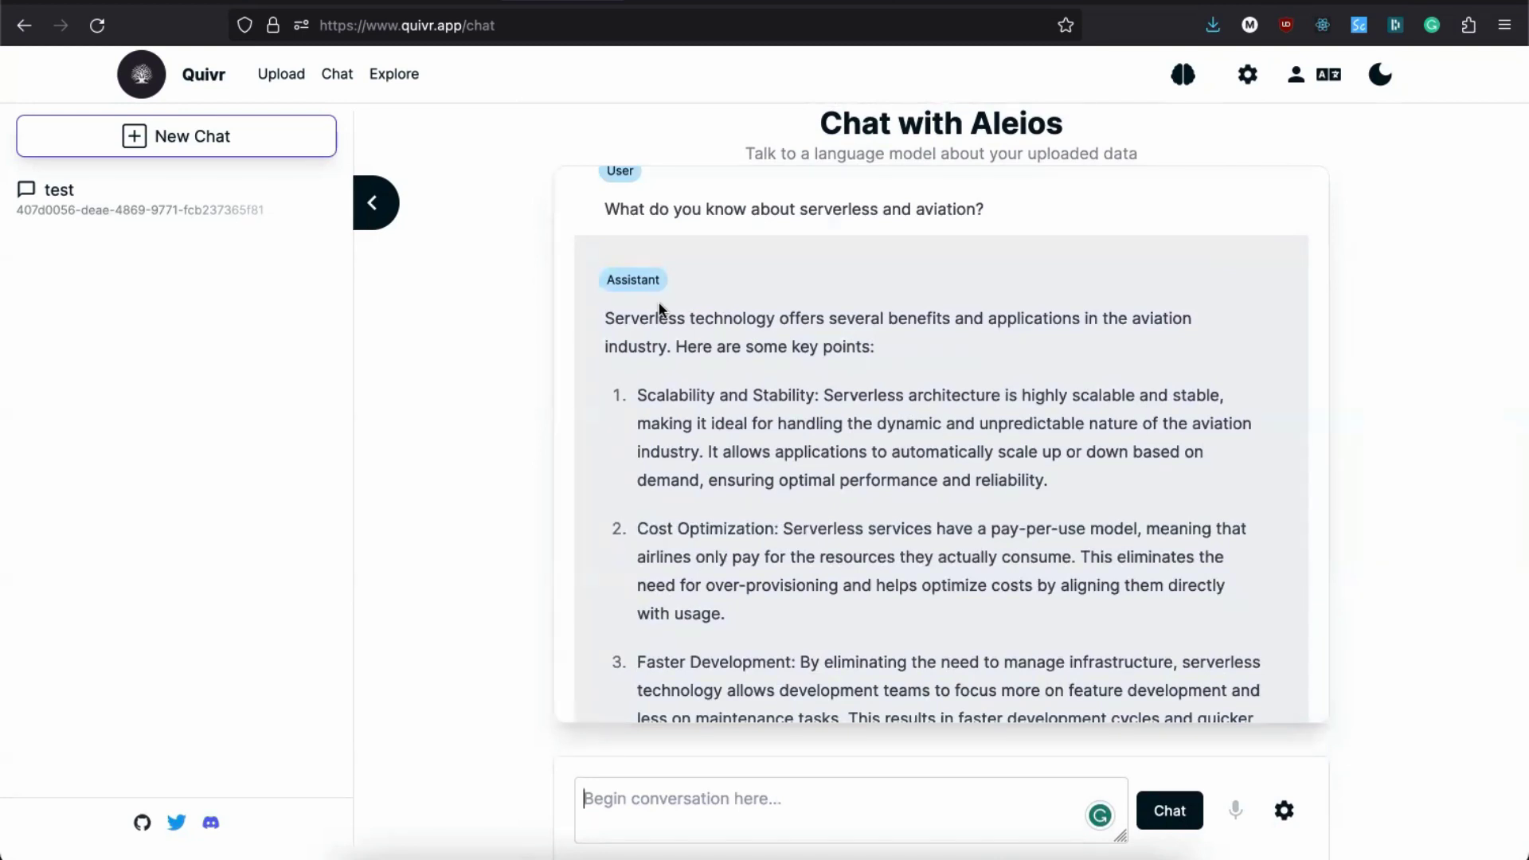
pyautogui.scroll(1, 659, 309)
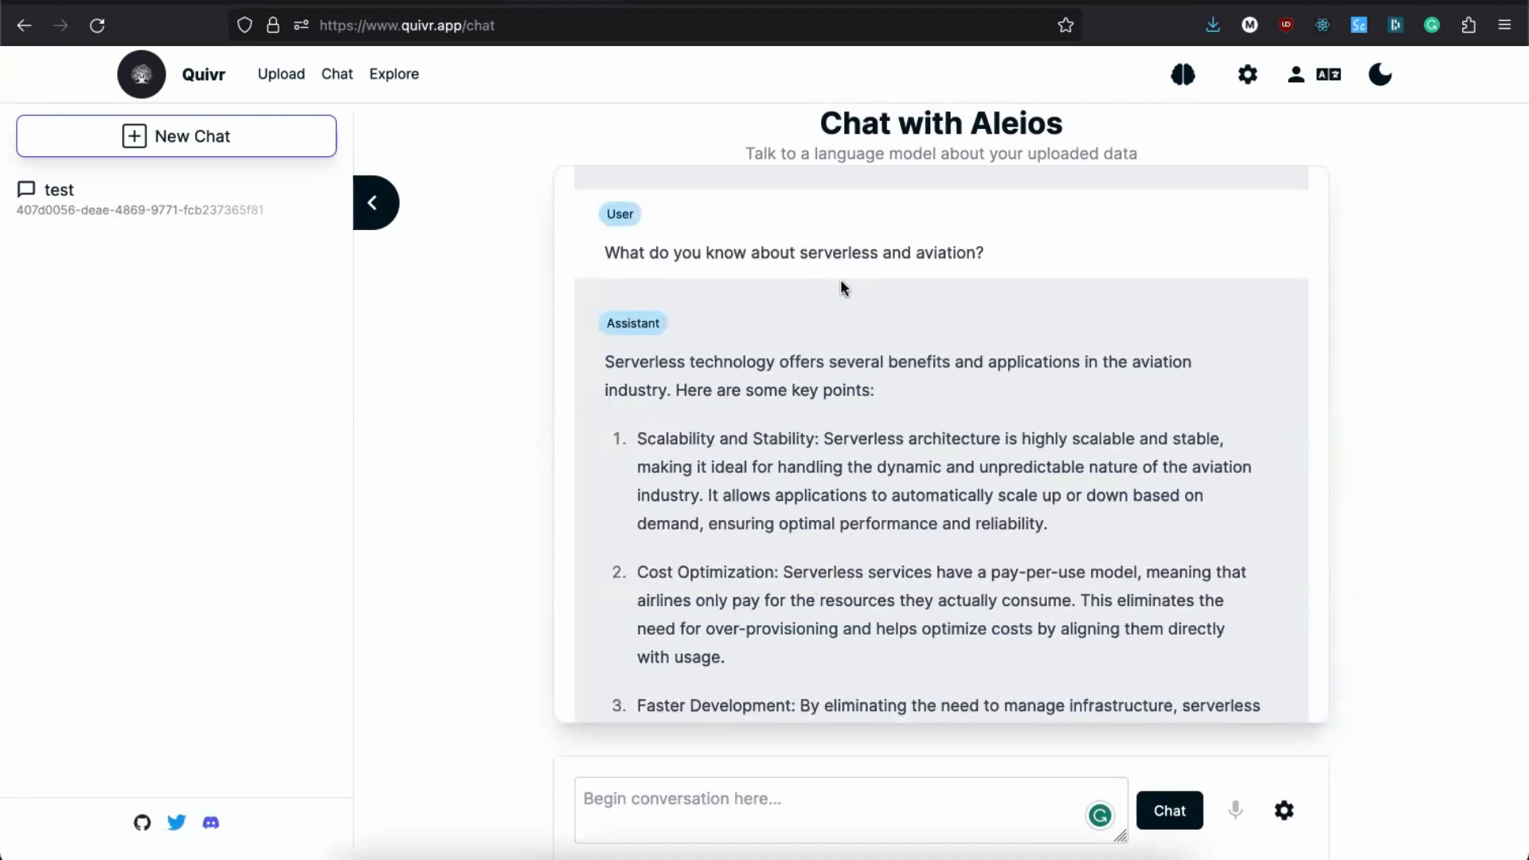
pyautogui.scroll(-2, 841, 283)
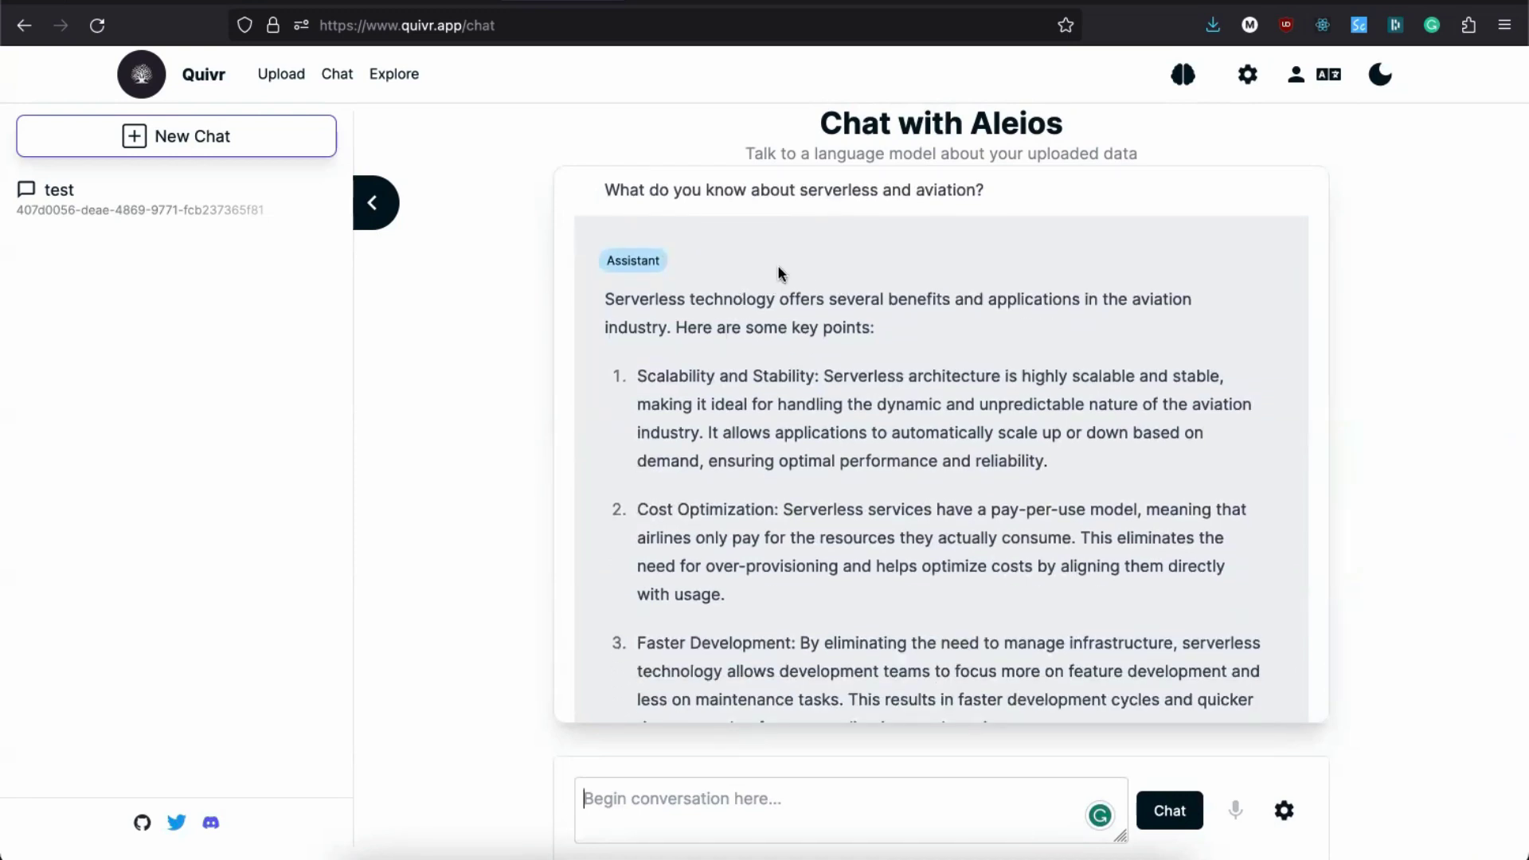
pyautogui.scroll(-2, 777, 271)
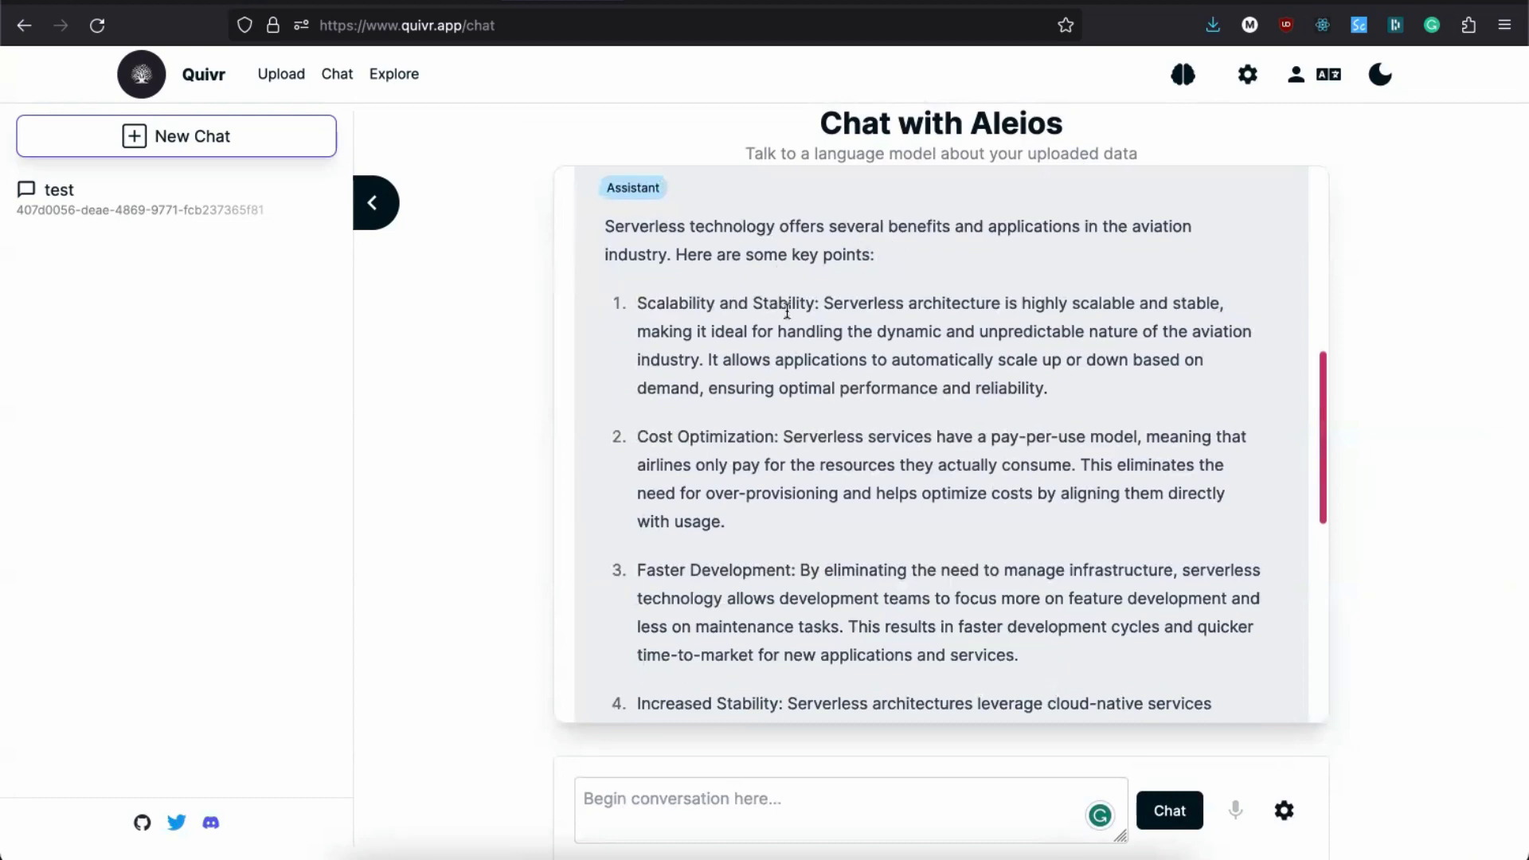
pyautogui.scroll(-12, 787, 311)
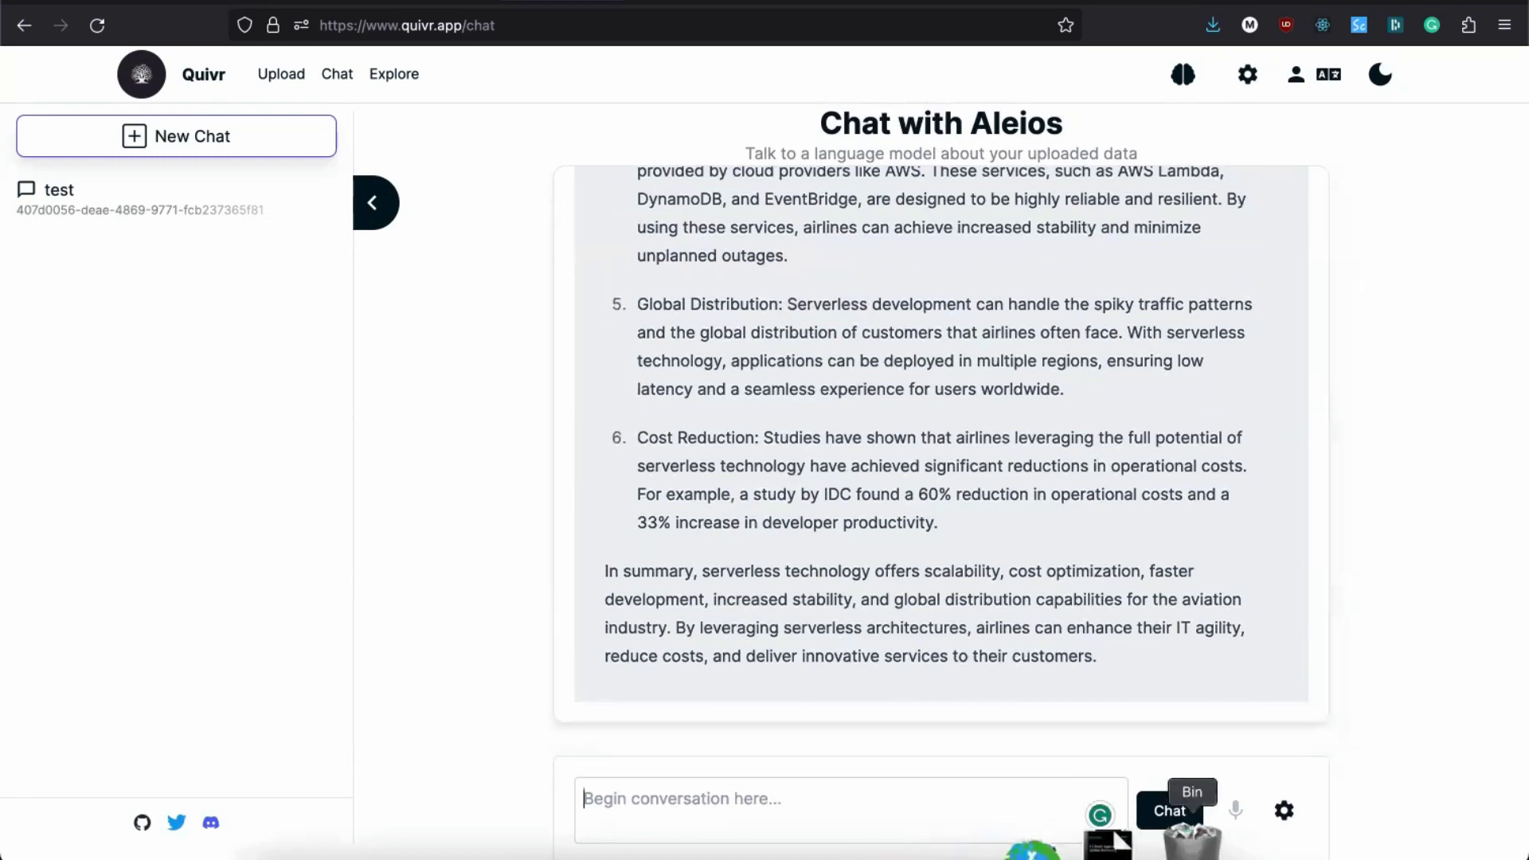
# Step: Open the downloaded airline whitepaper PDF, page through it, and return to the Quivr chat
pyautogui.click(1169, 788)
pyautogui.click(1169, 789)
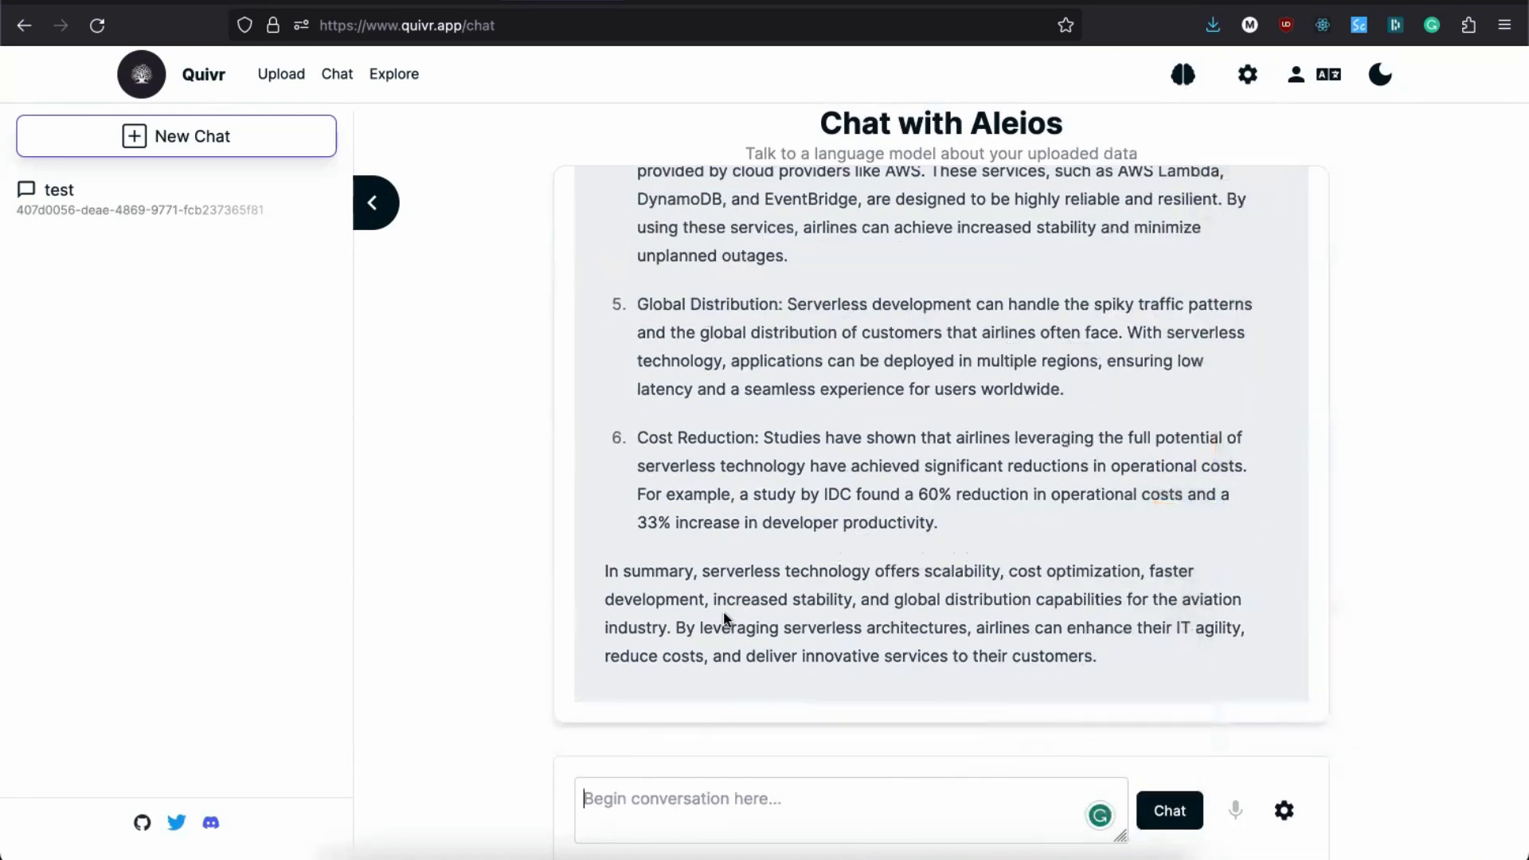
pyautogui.scroll(-15, 564, 575)
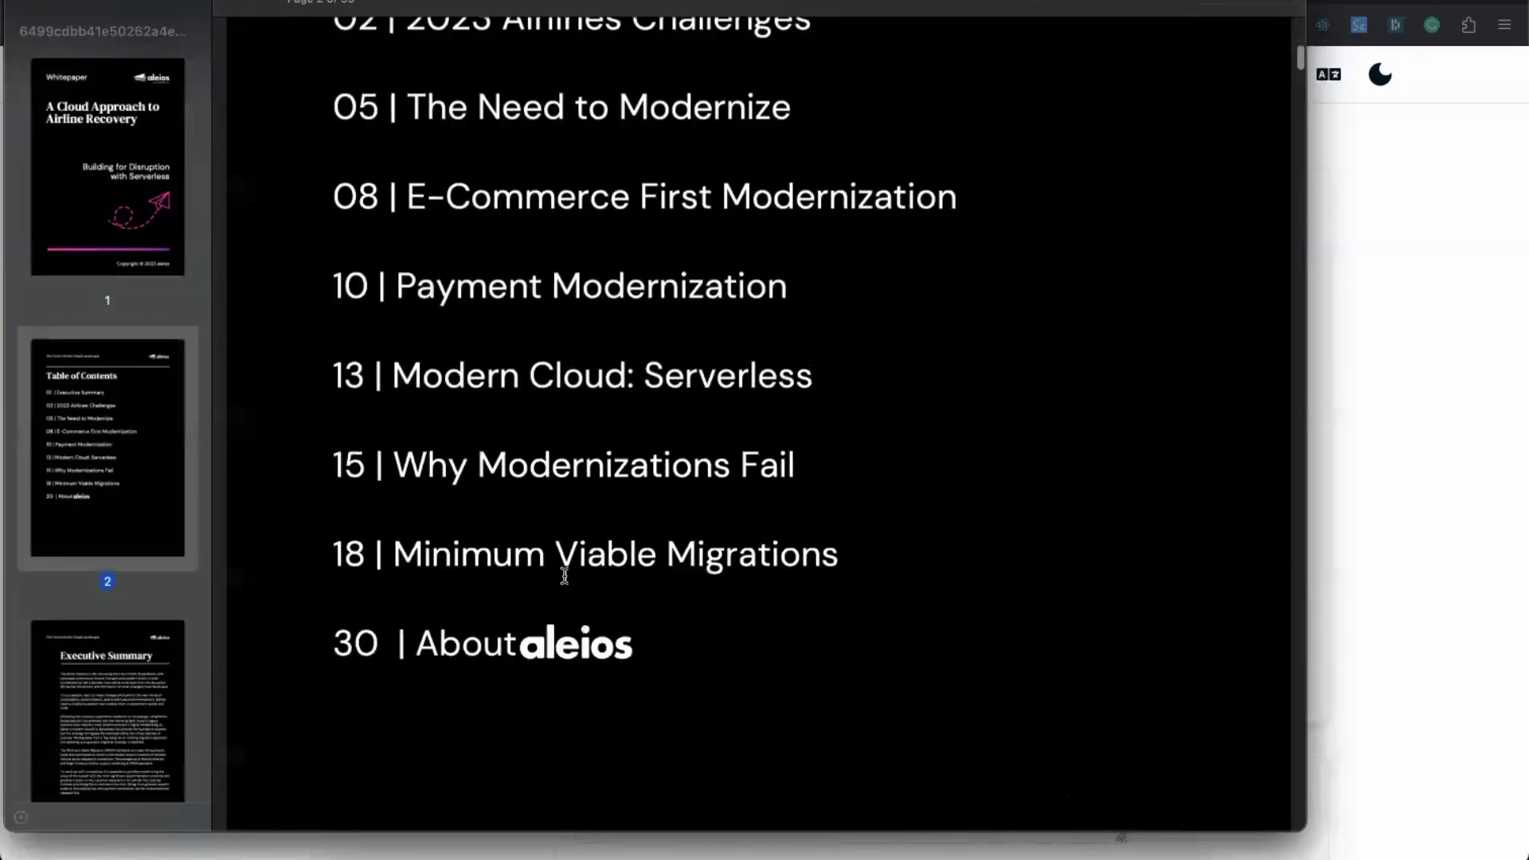
pyautogui.scroll(-20, 92, 624)
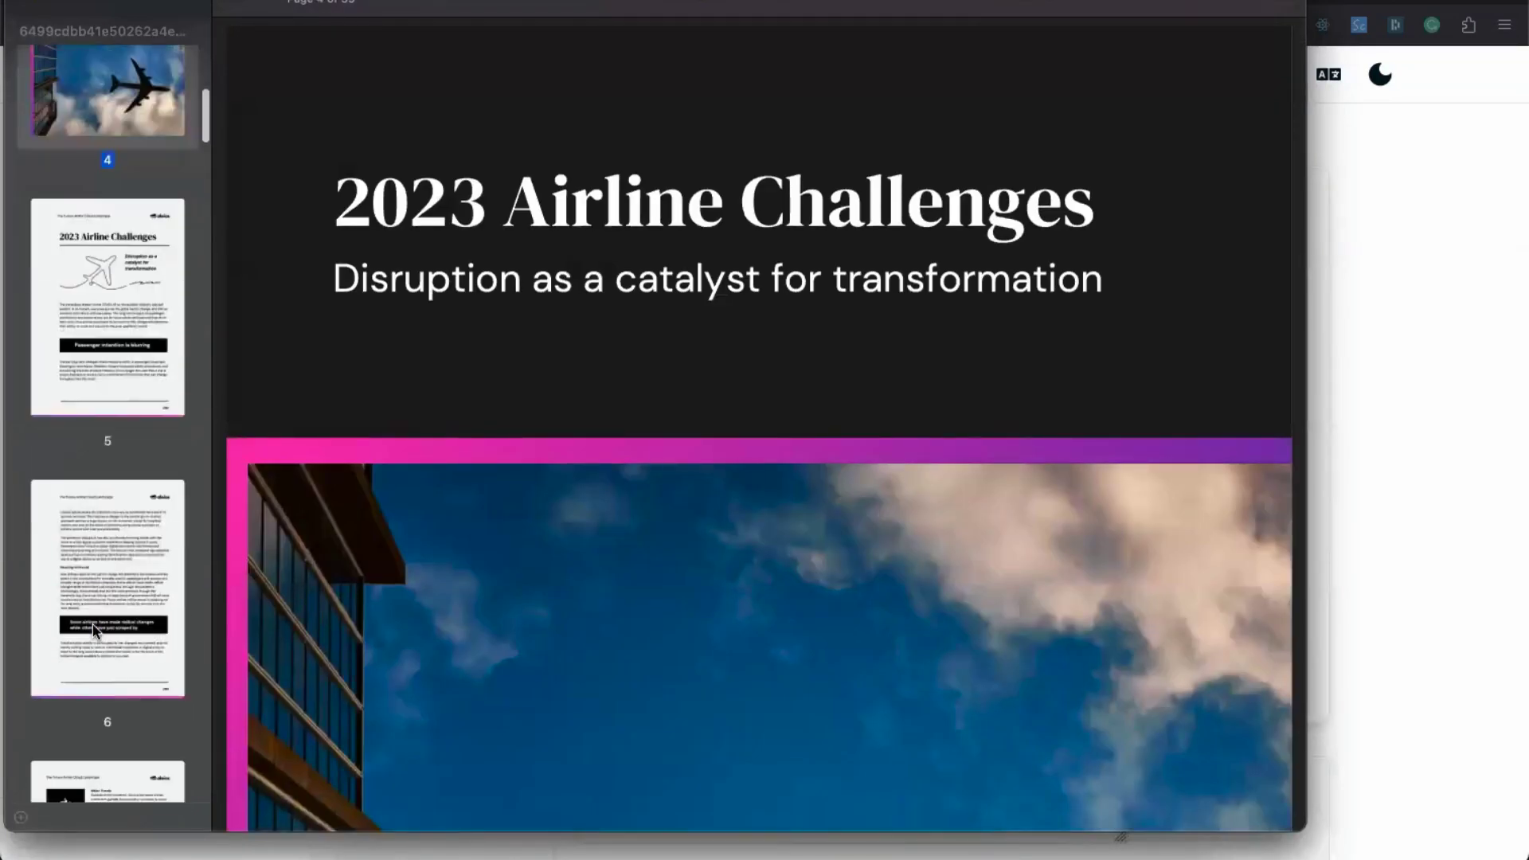
pyautogui.scroll(-8, 92, 624)
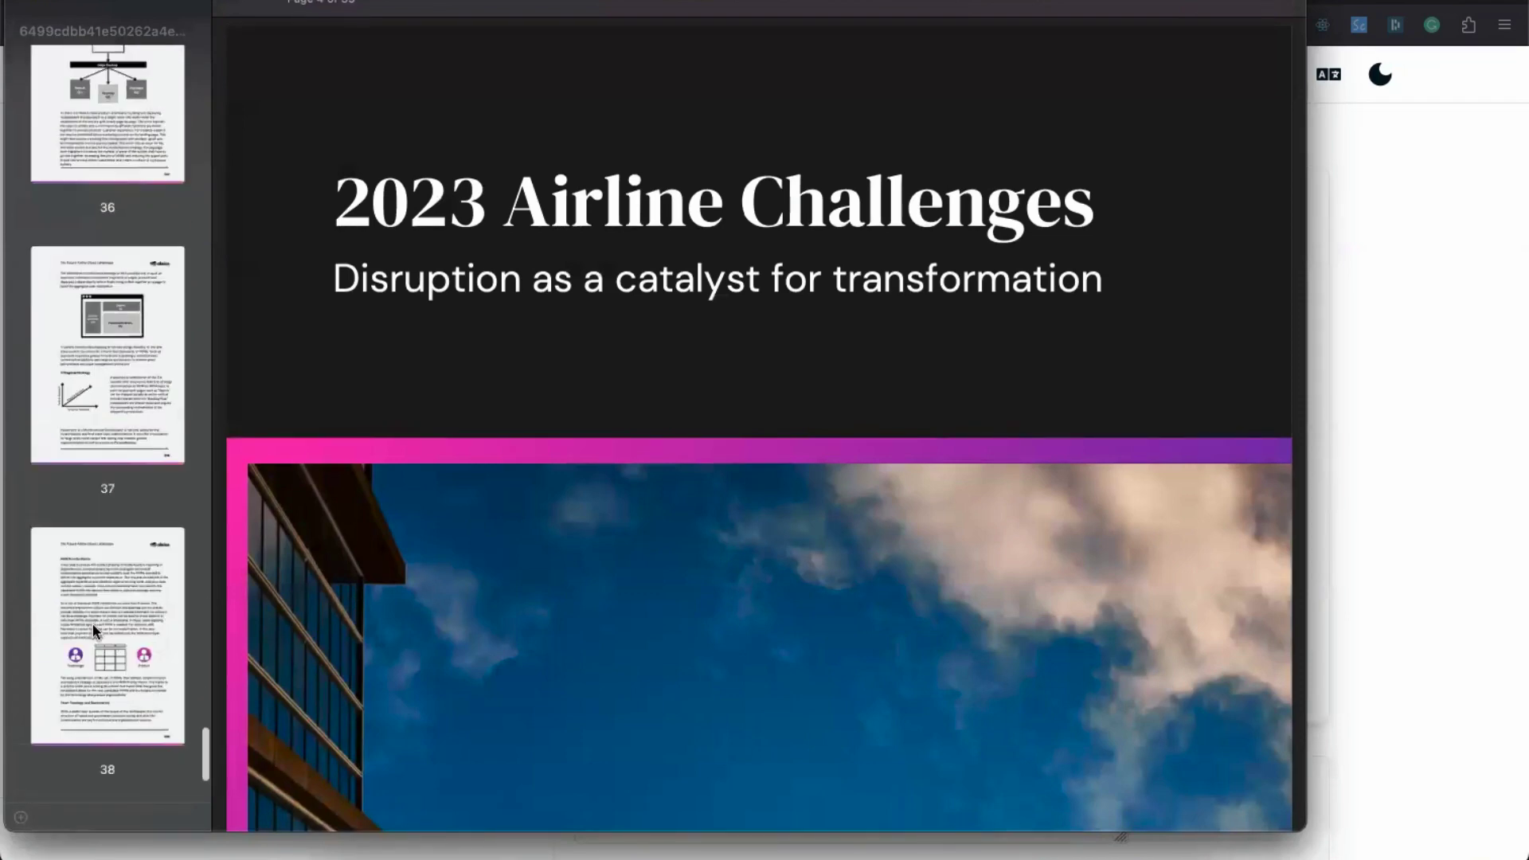
pyautogui.scroll(-5, 113, 438)
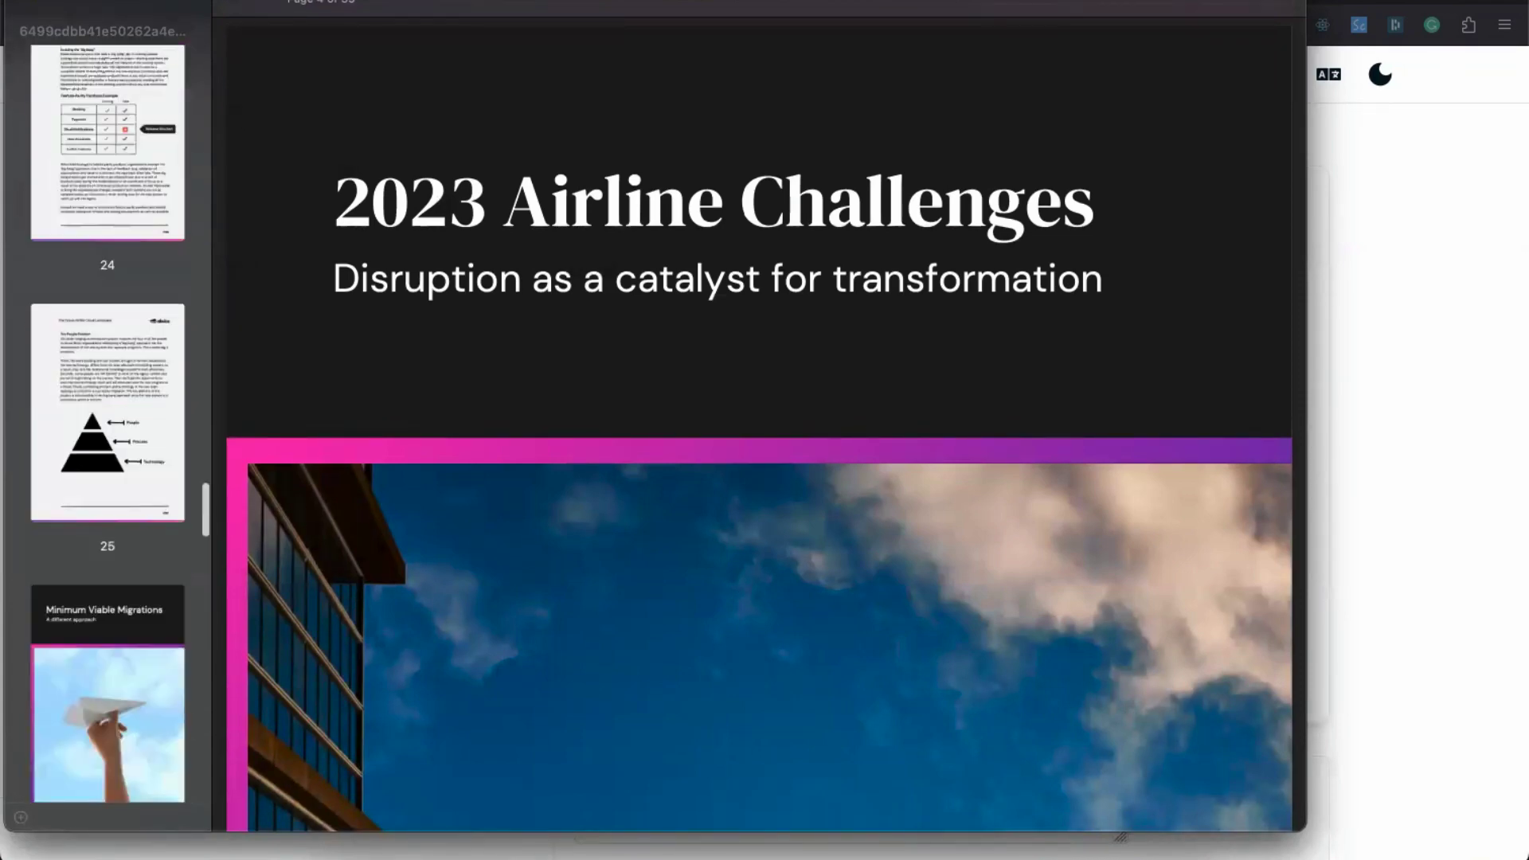
pyautogui.press('super+Tab')
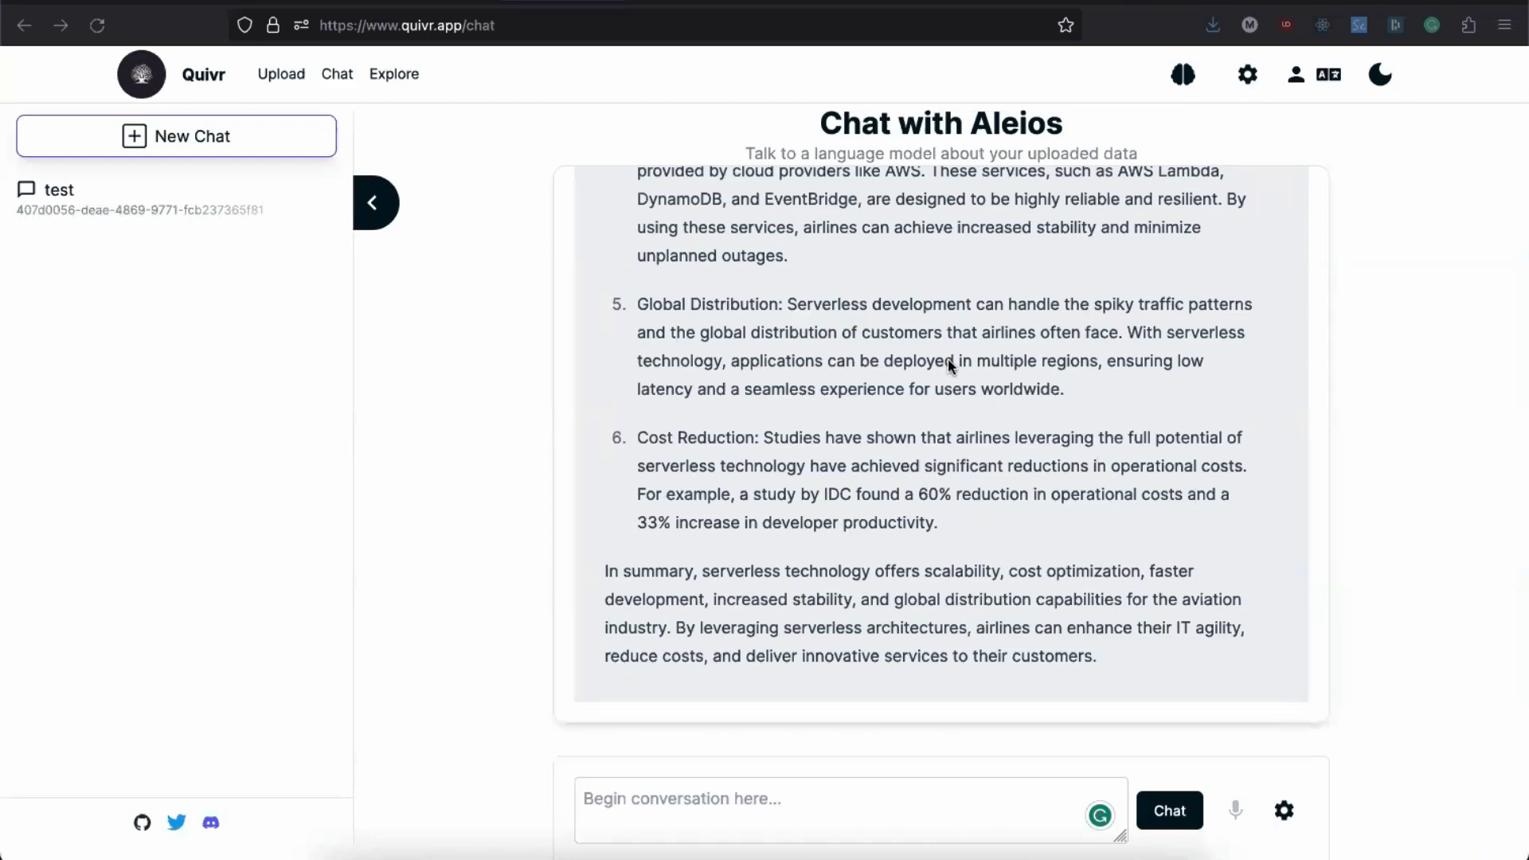
# Step: Ask the follow-up 'can you tell me more about how serverless helps with reducing cost?'
pyautogui.scroll(8, 947, 359)
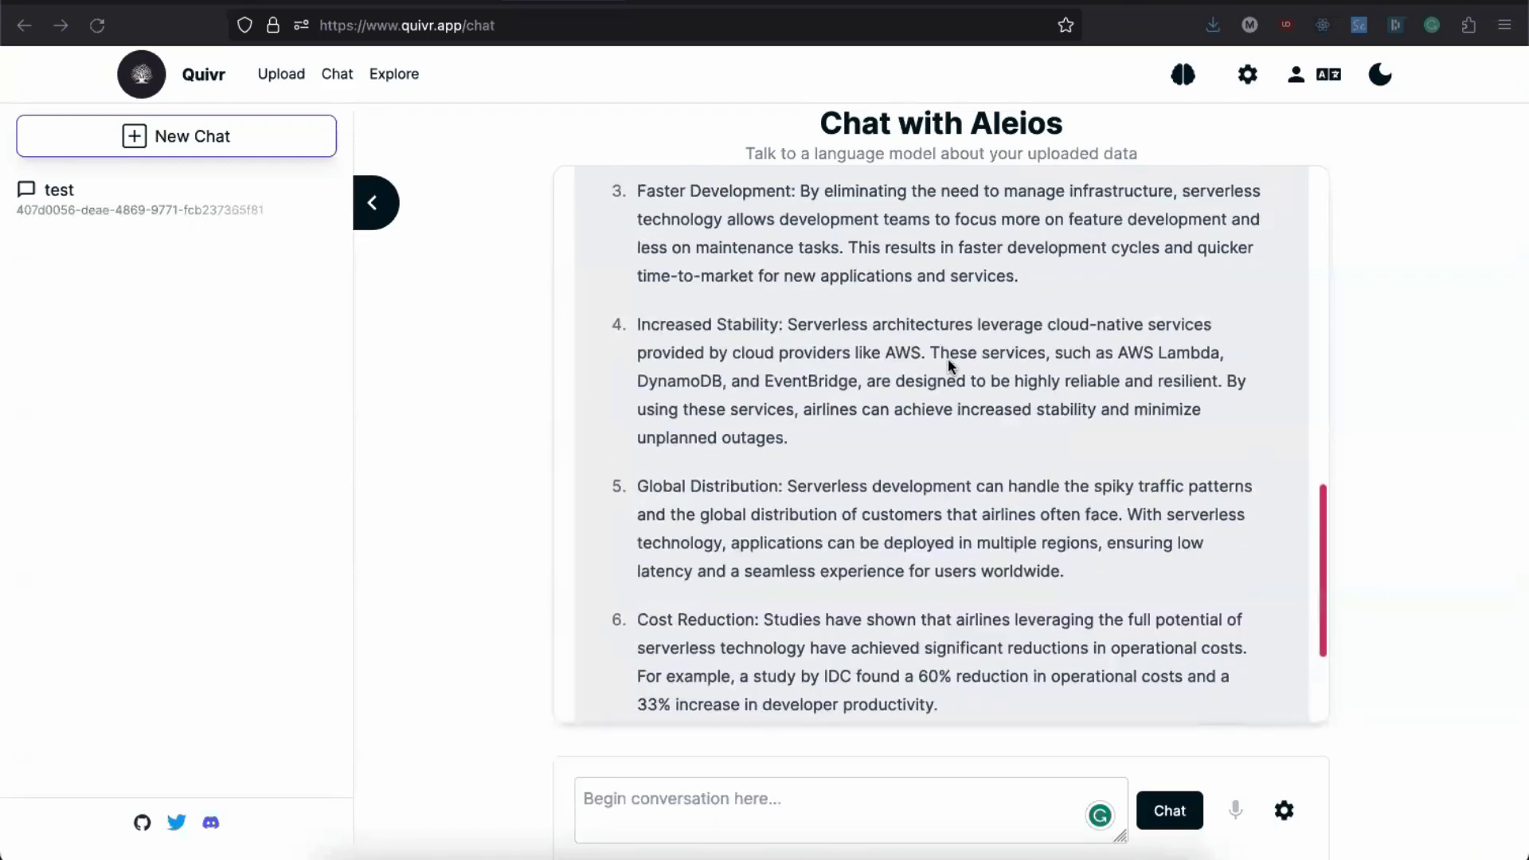
pyautogui.scroll(-4, 948, 358)
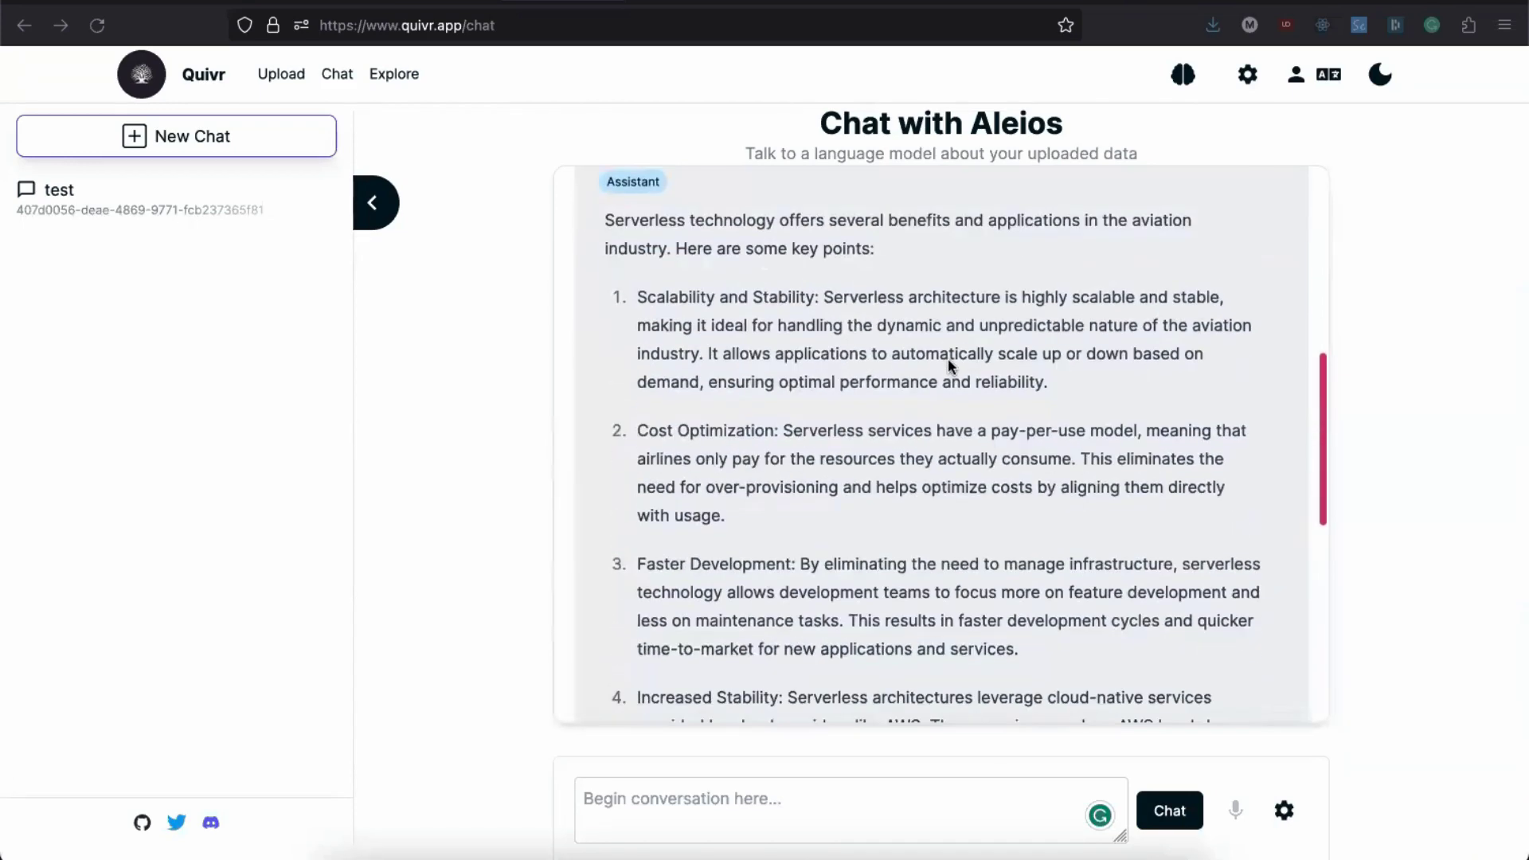
pyautogui.scroll(1, 865, 344)
pyautogui.scroll(2, 865, 345)
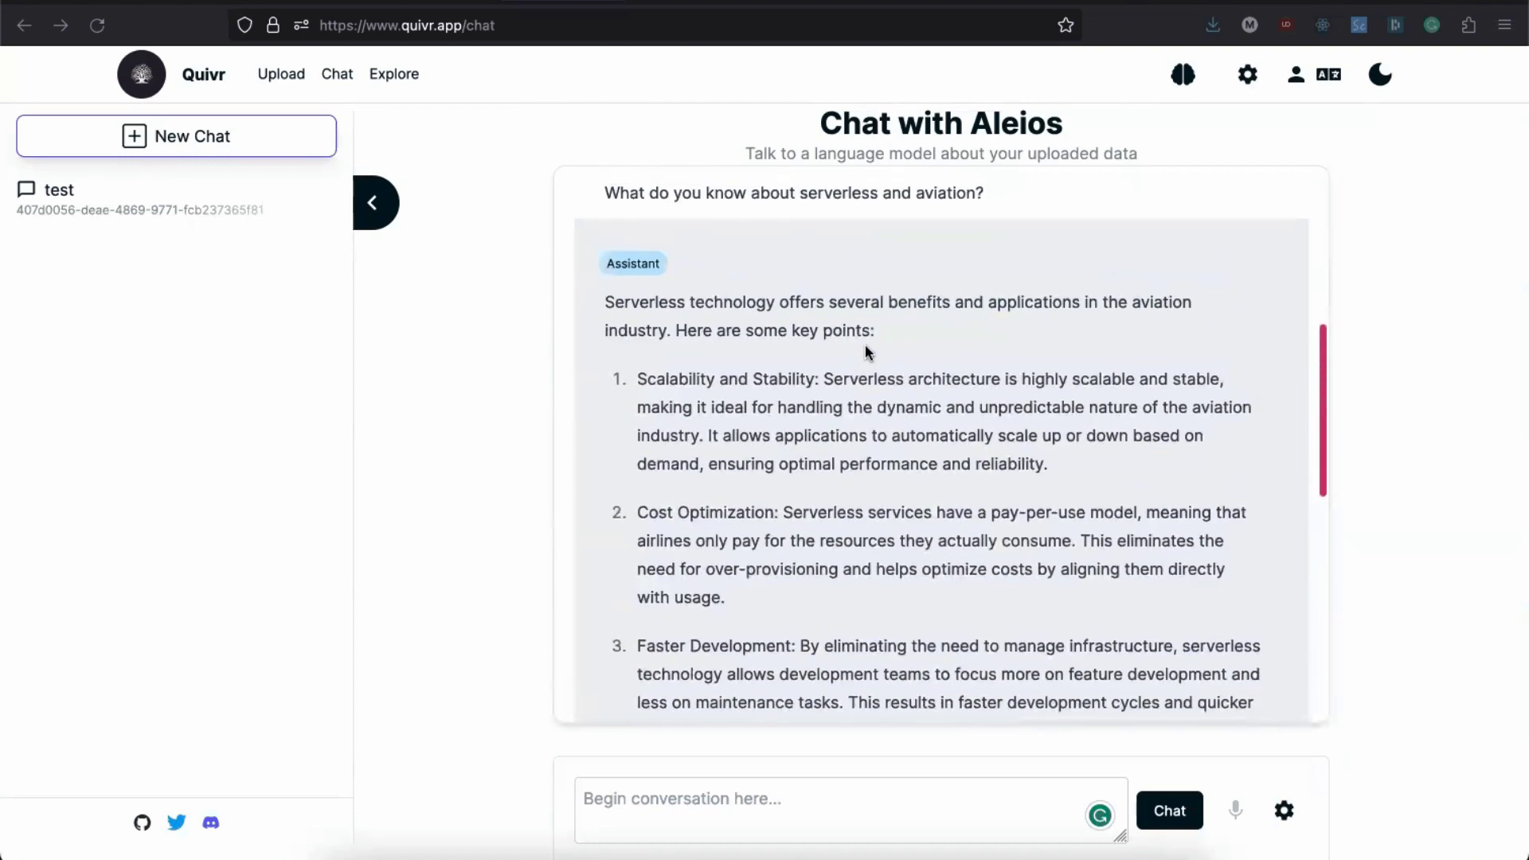
pyautogui.scroll(-1, 865, 344)
pyautogui.click(651, 798)
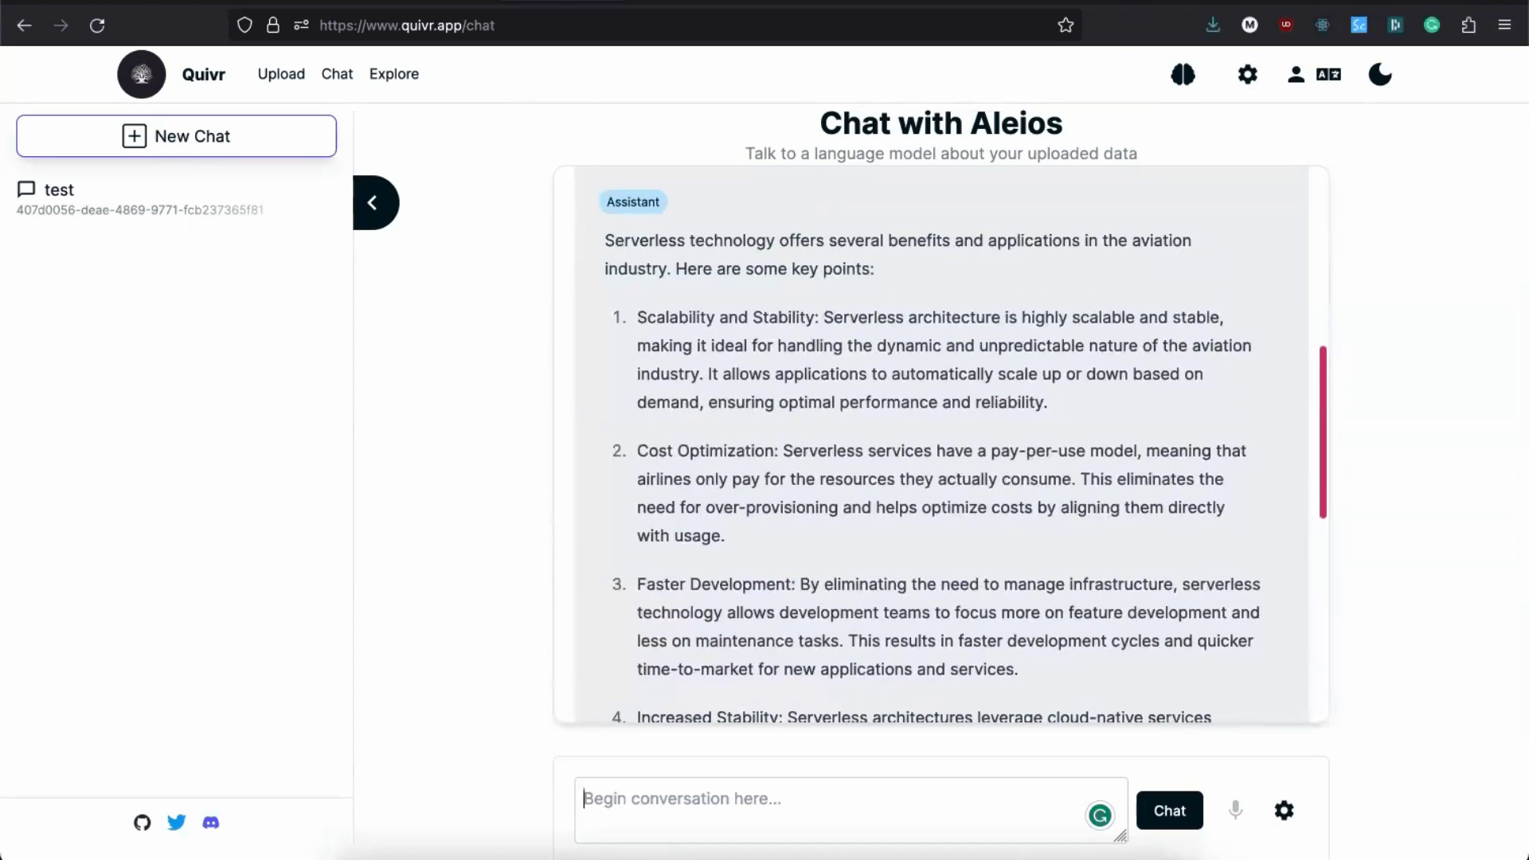
pyautogui.write('cn yo')
pyautogui.press('BackSpace')
pyautogui.press('BackSpace')
pyautogui.press('BackSpace')
pyautogui.press('BackSpace')
pyautogui.press('BackSpace')
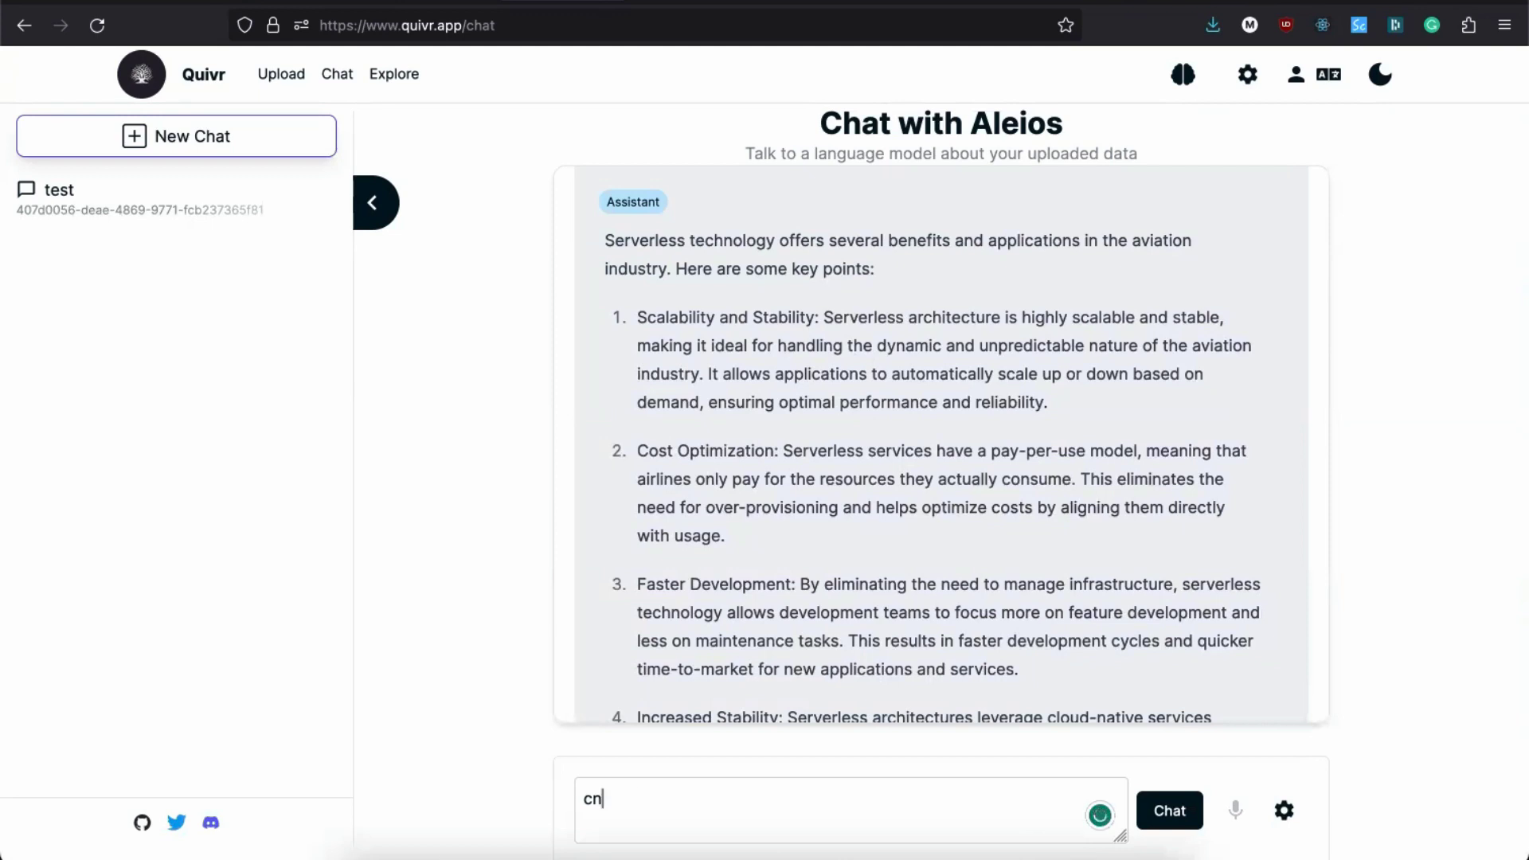
pyautogui.write('an you tell me more about how aleios')
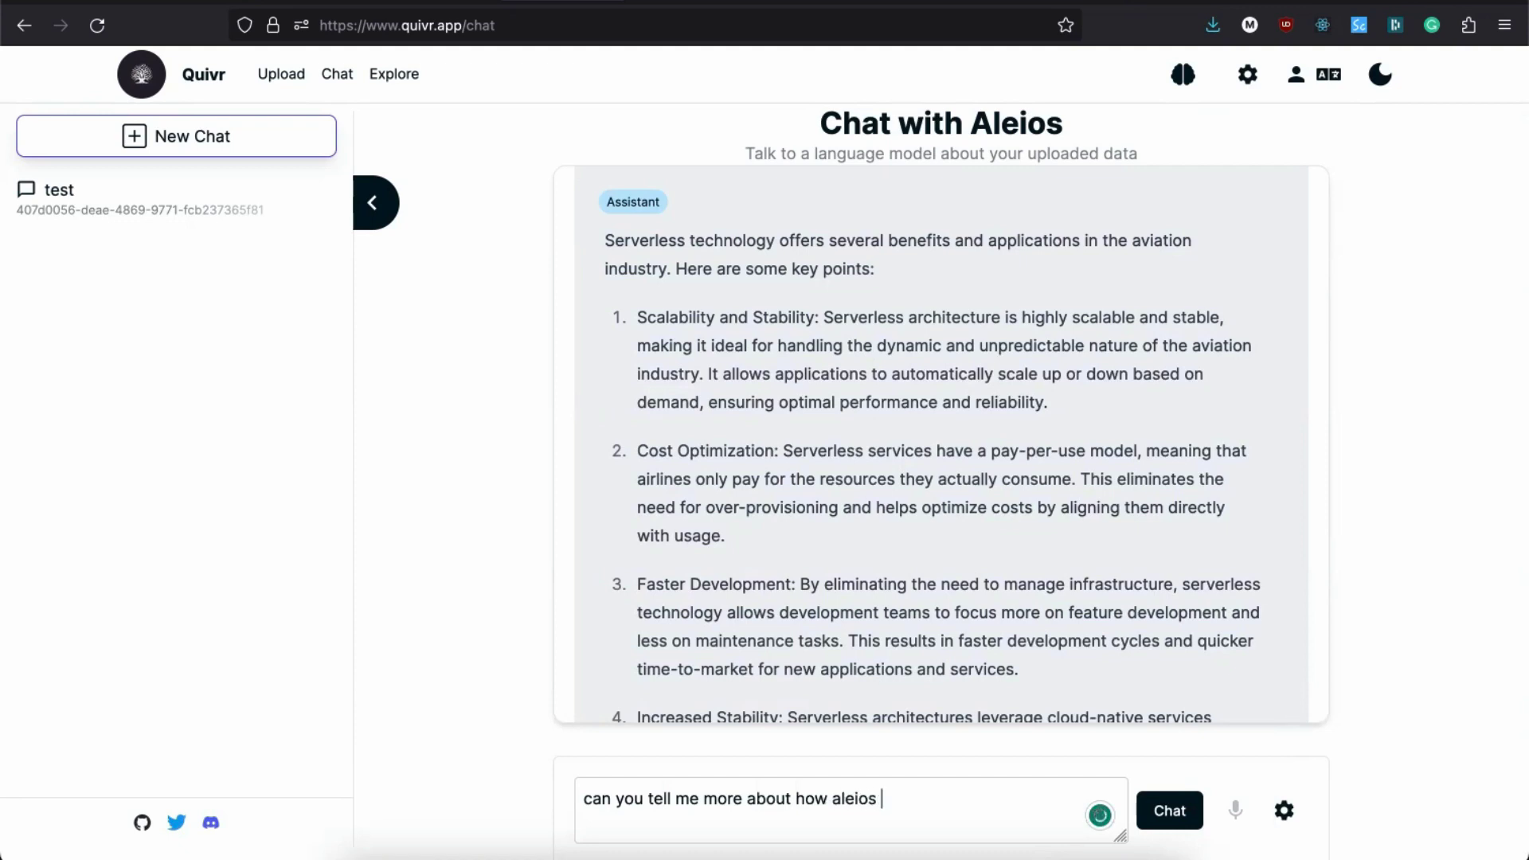
pyautogui.press('BackSpace')
pyautogui.press('BackSpace')
pyautogui.press('BackSpace')
pyautogui.press('BackSpace')
pyautogui.press('BackSpace')
pyautogui.press('BackSpace')
pyautogui.write('serverless helps w')
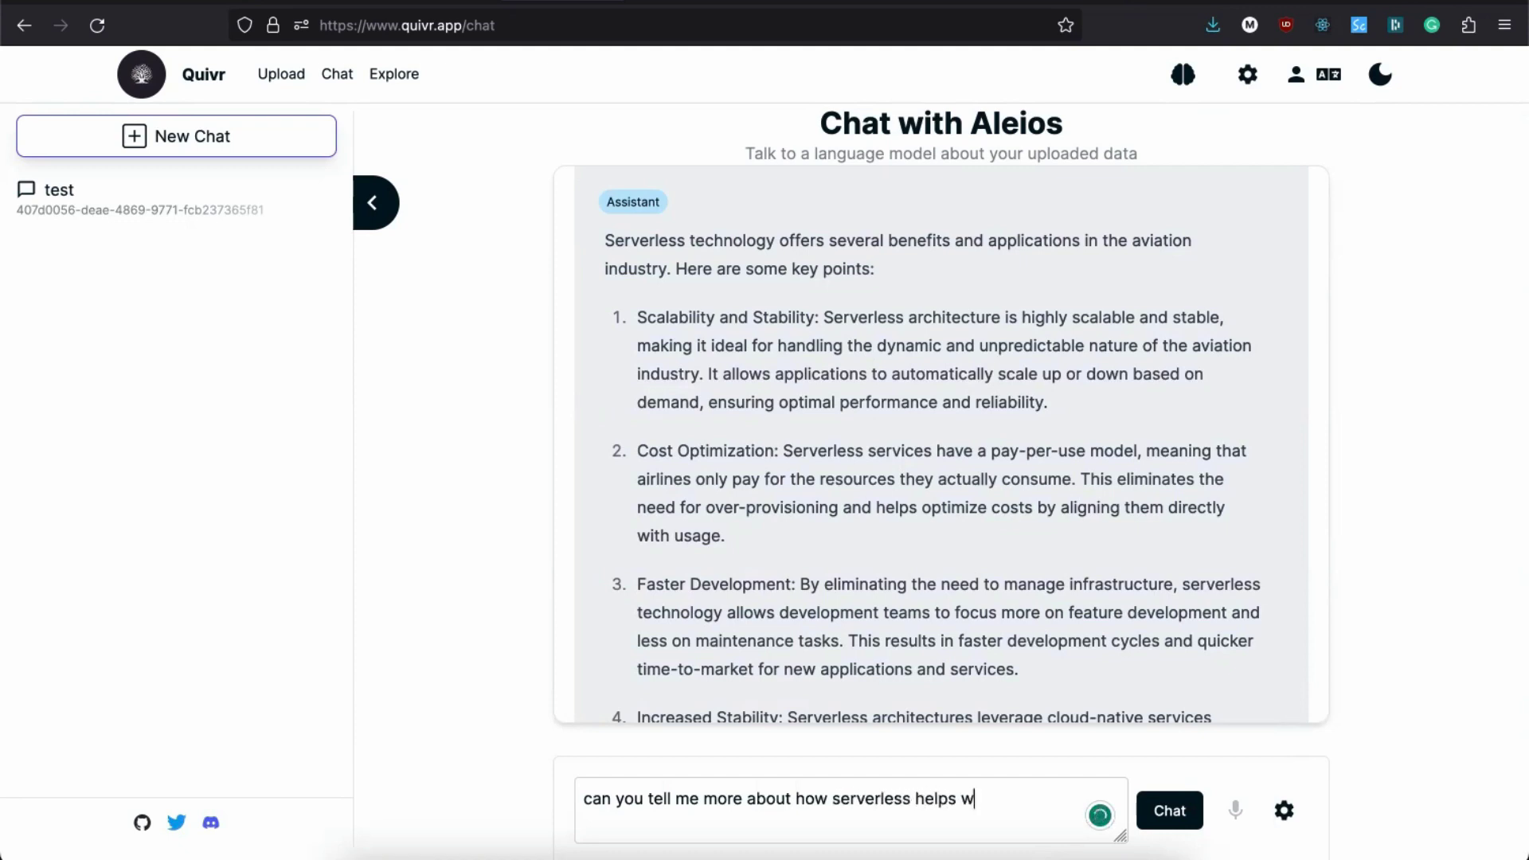
pyautogui.write('ith recost')
pyautogui.press('Left')
pyautogui.press('Left')
pyautogui.press('Left')
pyautogui.press('Left')
pyautogui.write('reducing')
pyautogui.press('Right')
pyautogui.press('Right')
pyautogui.press('Right')
pyautogui.press('Right')
pyautogui.write('?')
pyautogui.press('Return')
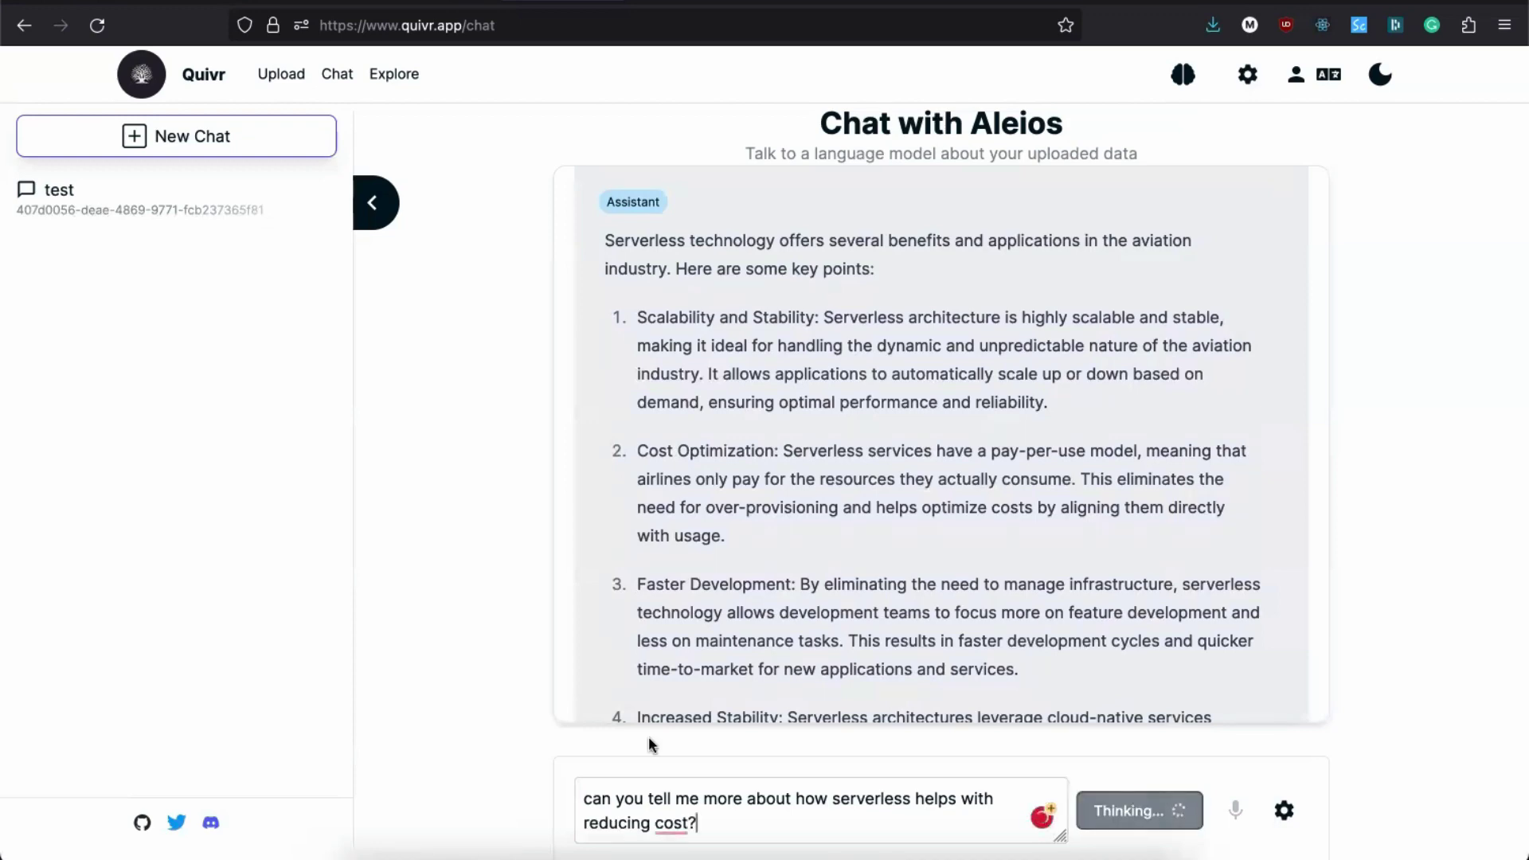
# Step: Read through the answer's six cost-saving points, including pay-per-use and 71% fewer outages
pyautogui.scroll(-5, 620, 673)
pyautogui.scroll(-5, 623, 677)
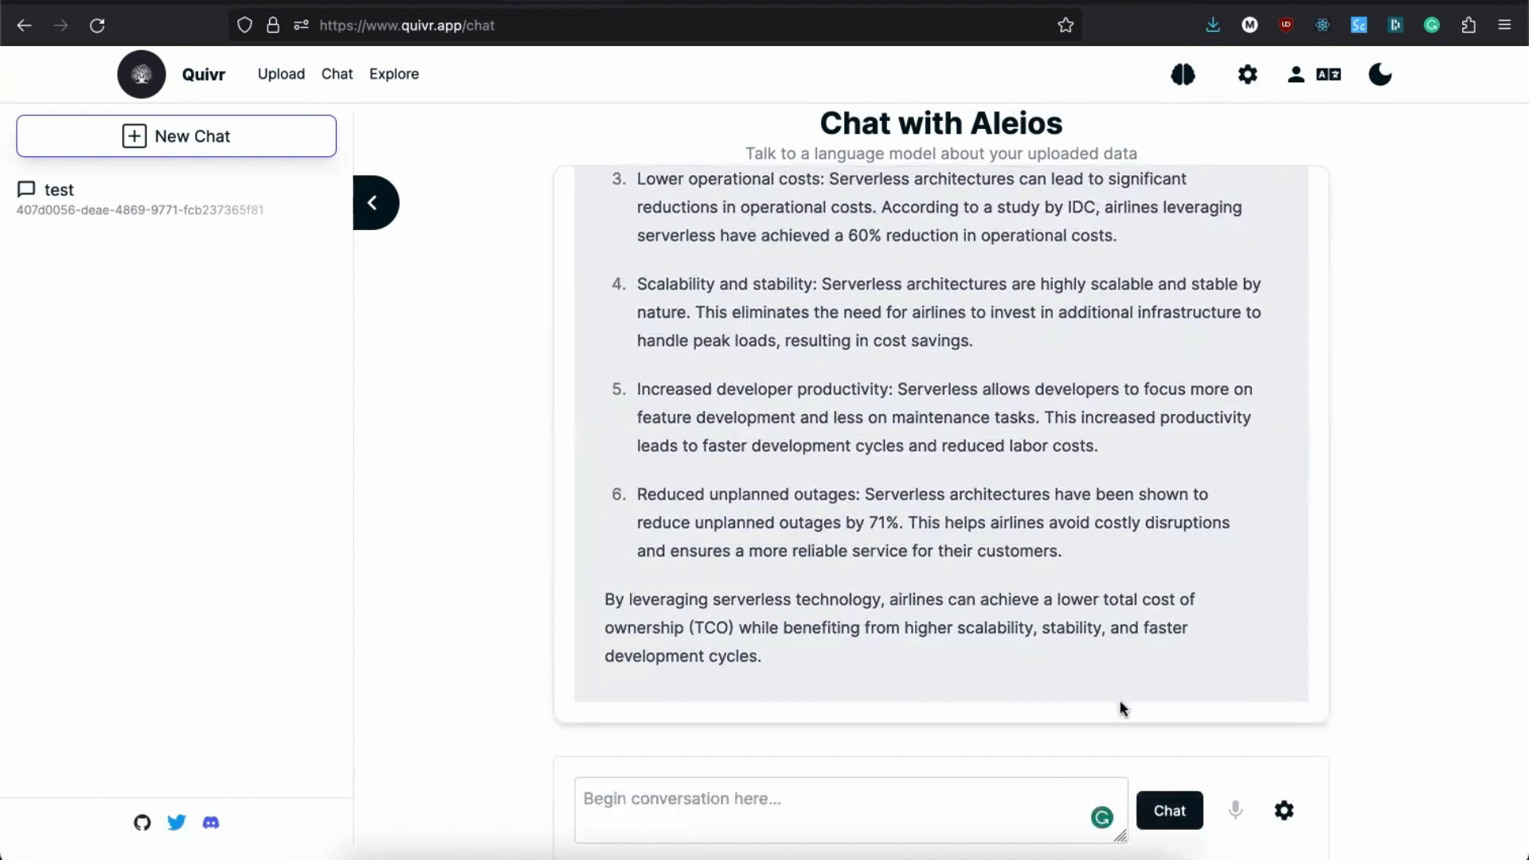
pyautogui.scroll(7, 1040, 531)
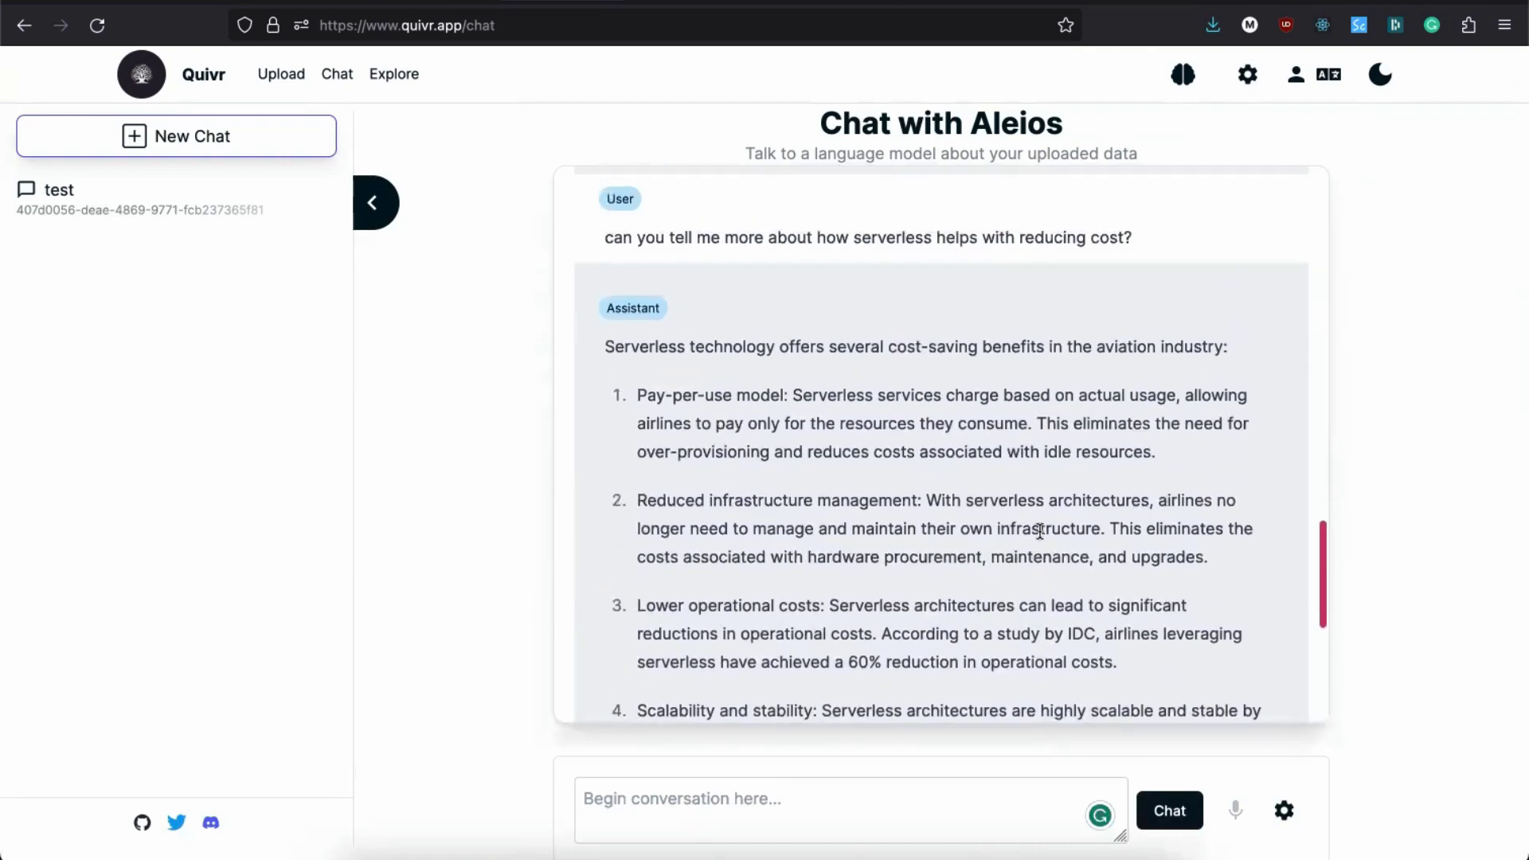
pyautogui.scroll(-3, 1042, 538)
pyautogui.scroll(-2, 1040, 538)
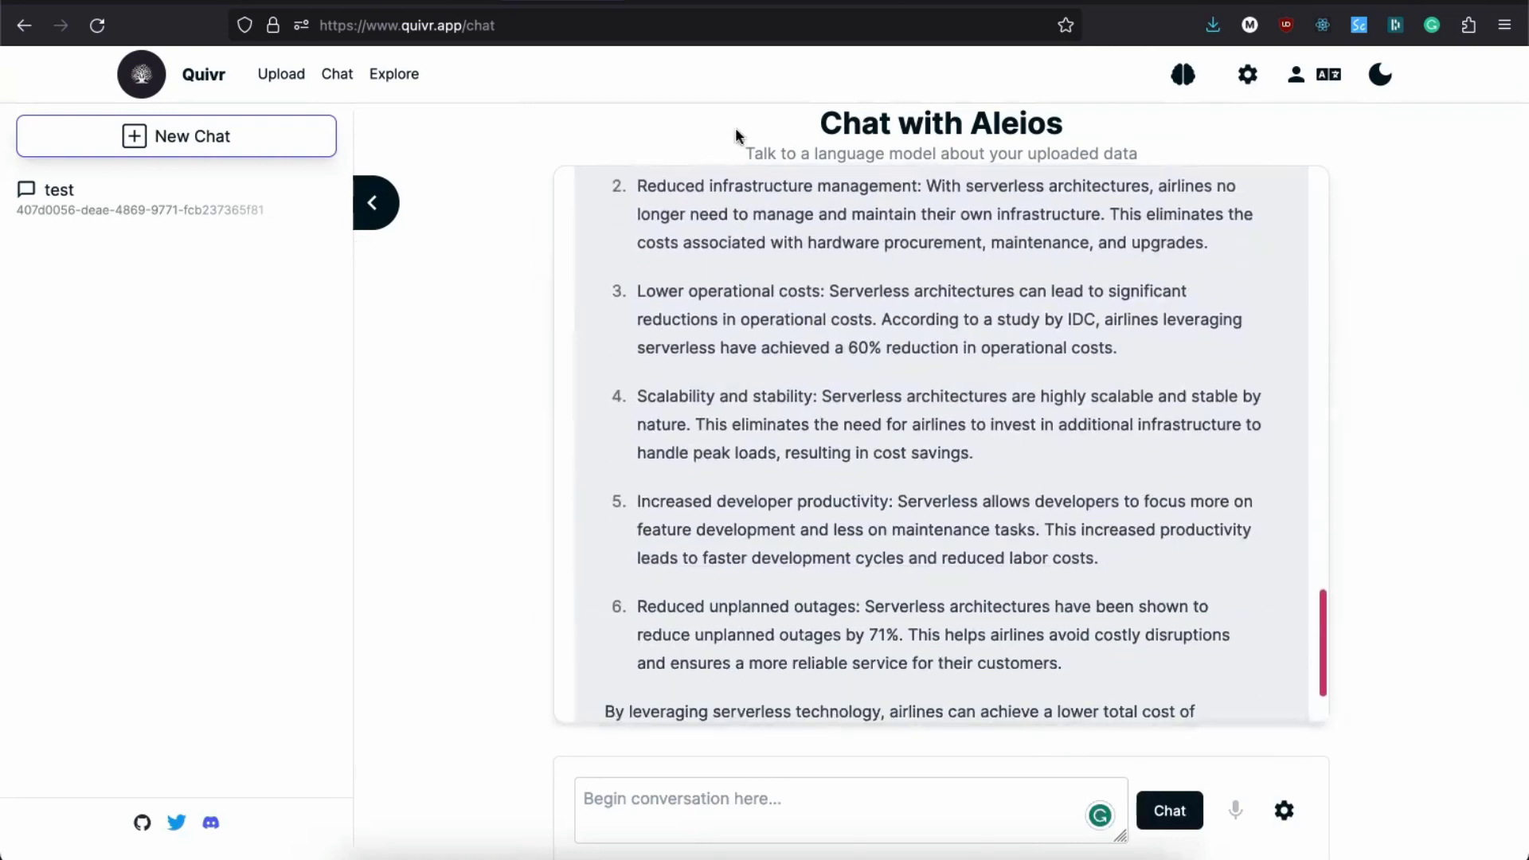
pyautogui.scroll(-2, 796, 314)
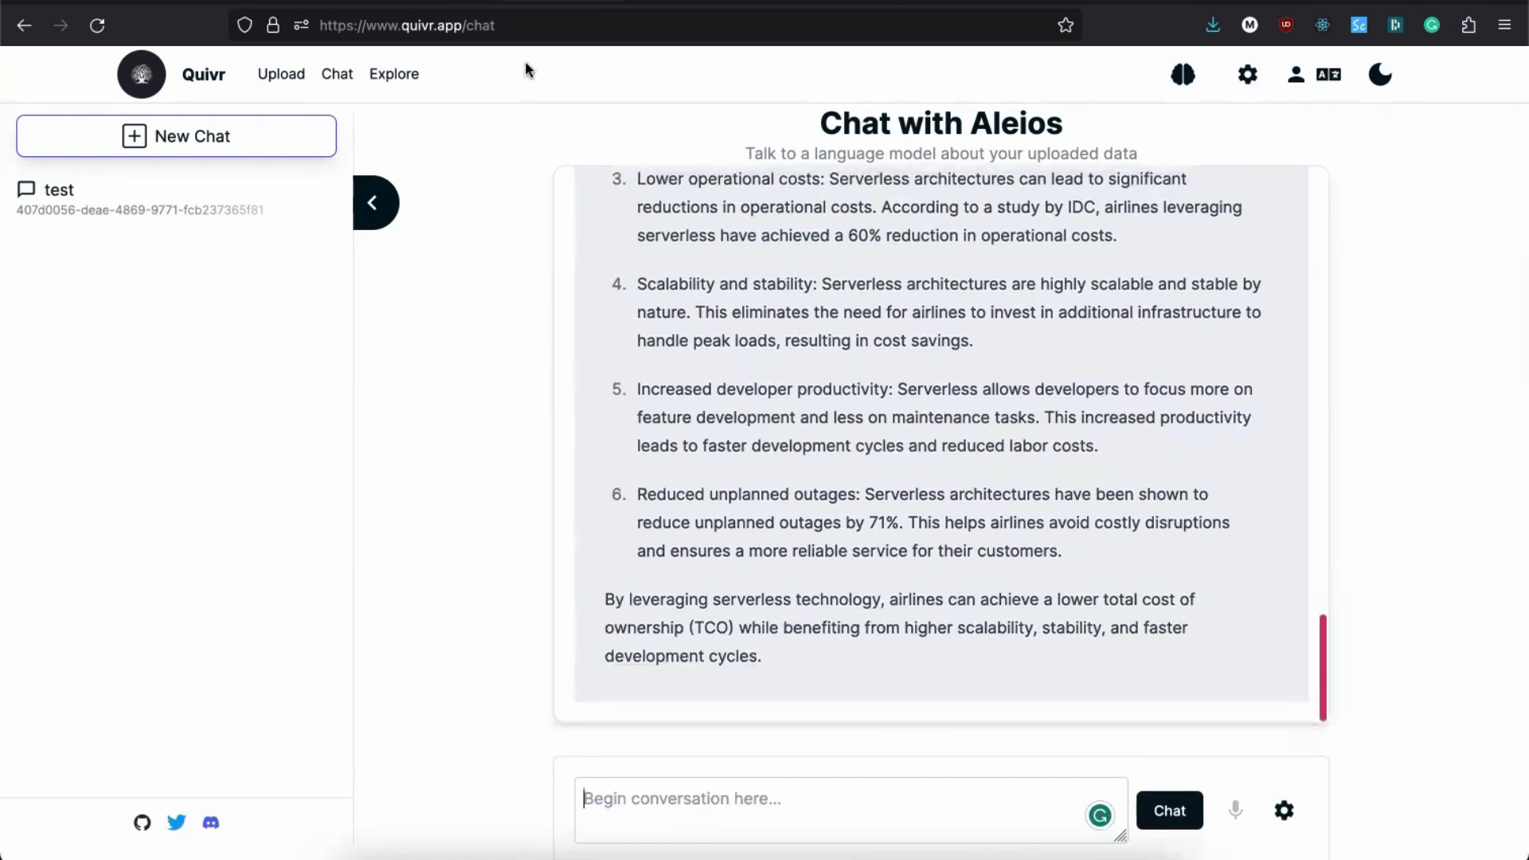
# Step: Clear the chat path from the Quivr page address
pyautogui.click(512, 33)
pyautogui.press('BackSpace')
pyautogui.press('BackSpace')
pyautogui.press('BackSpace')
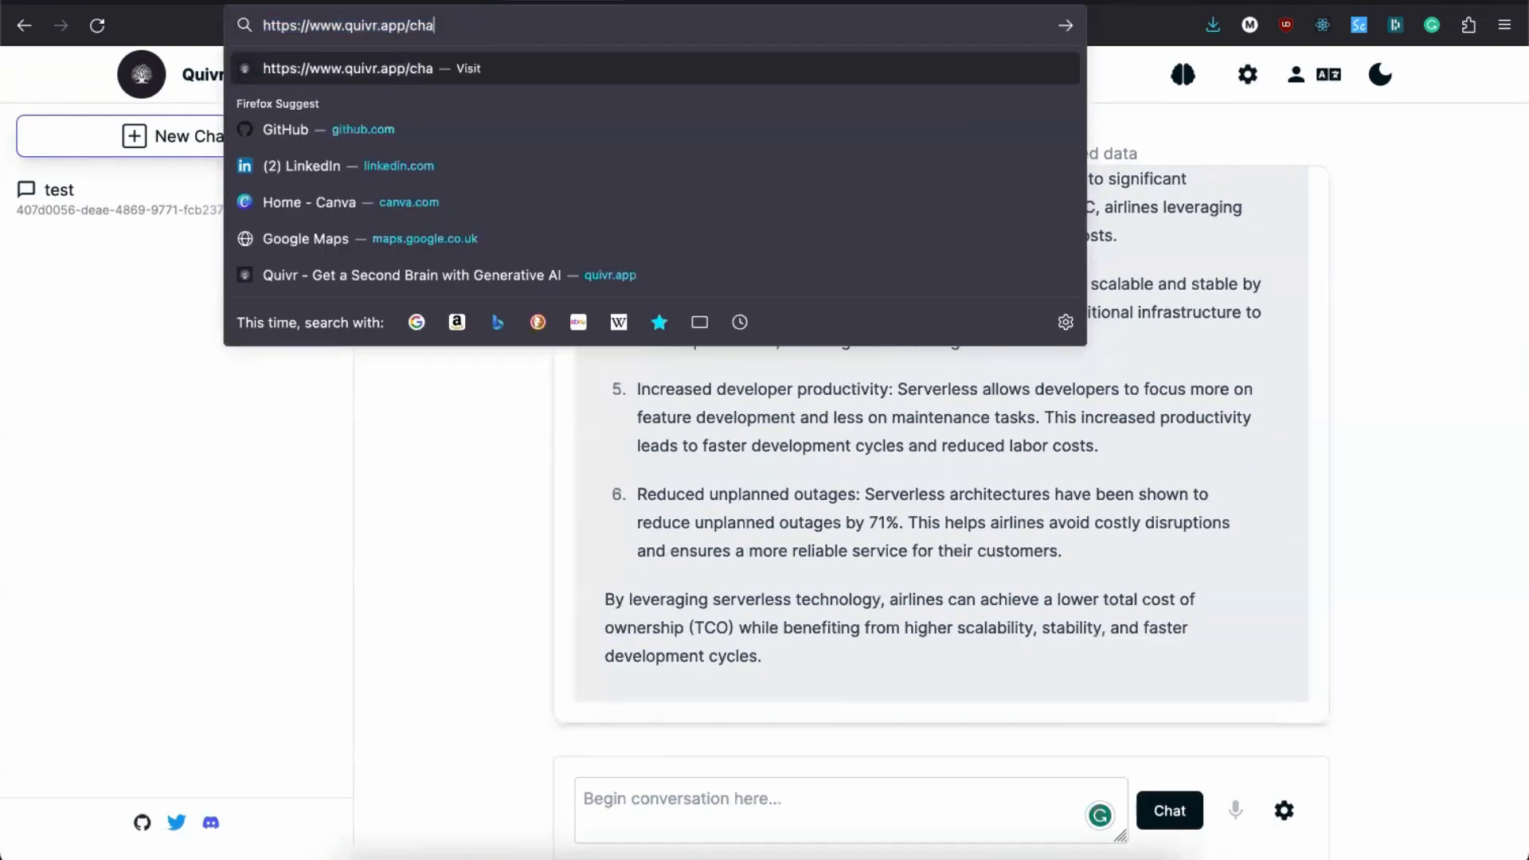
pyautogui.press('BackSpace')
# Step: Load quivr.app/v2/chat after quivr.app/v2 returns a 404
pyautogui.write('v2')
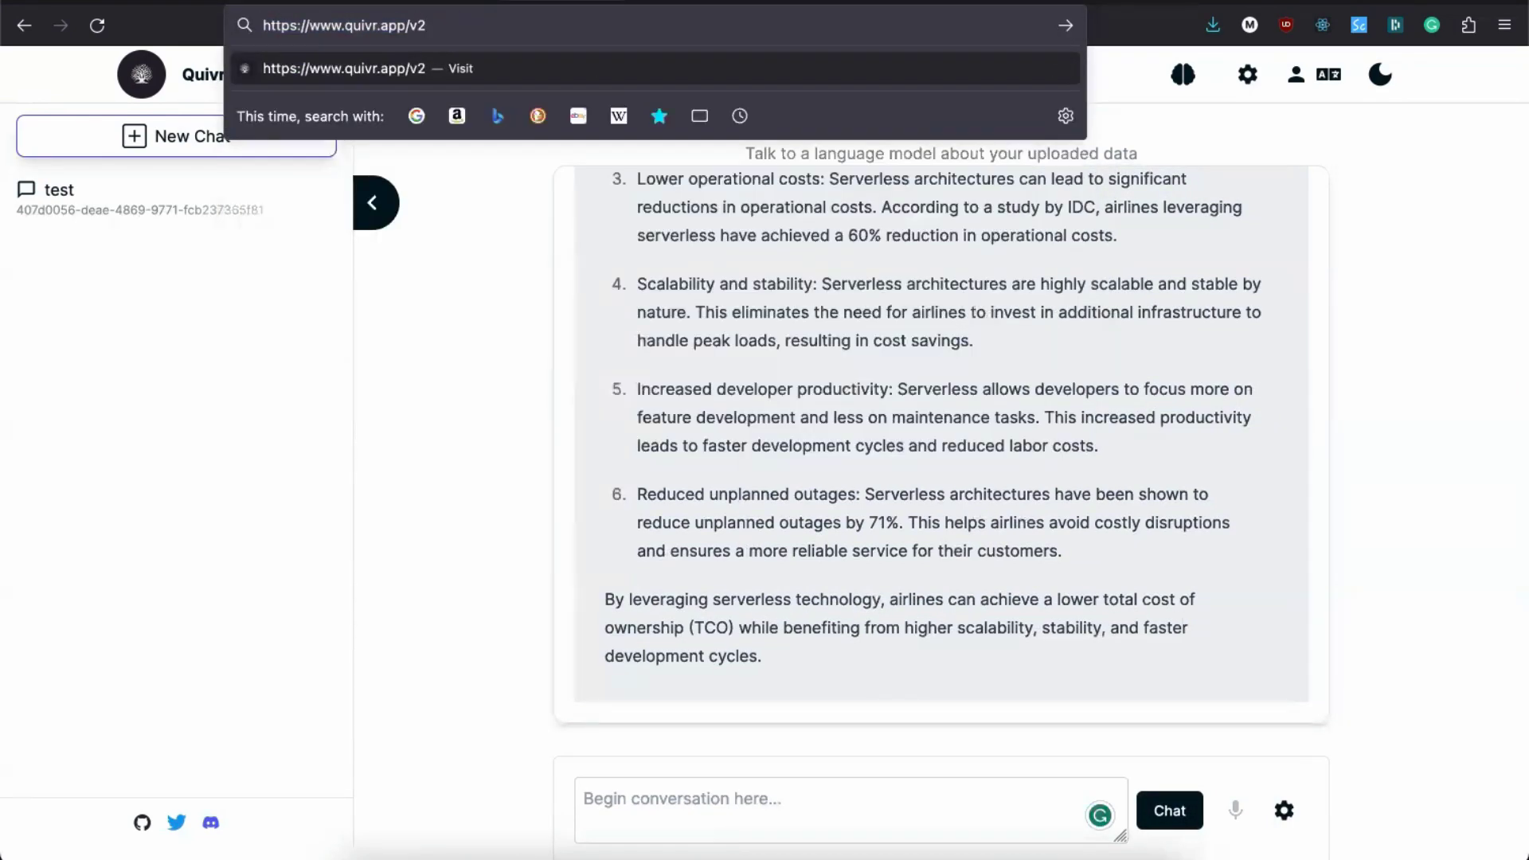
pyautogui.press('Return')
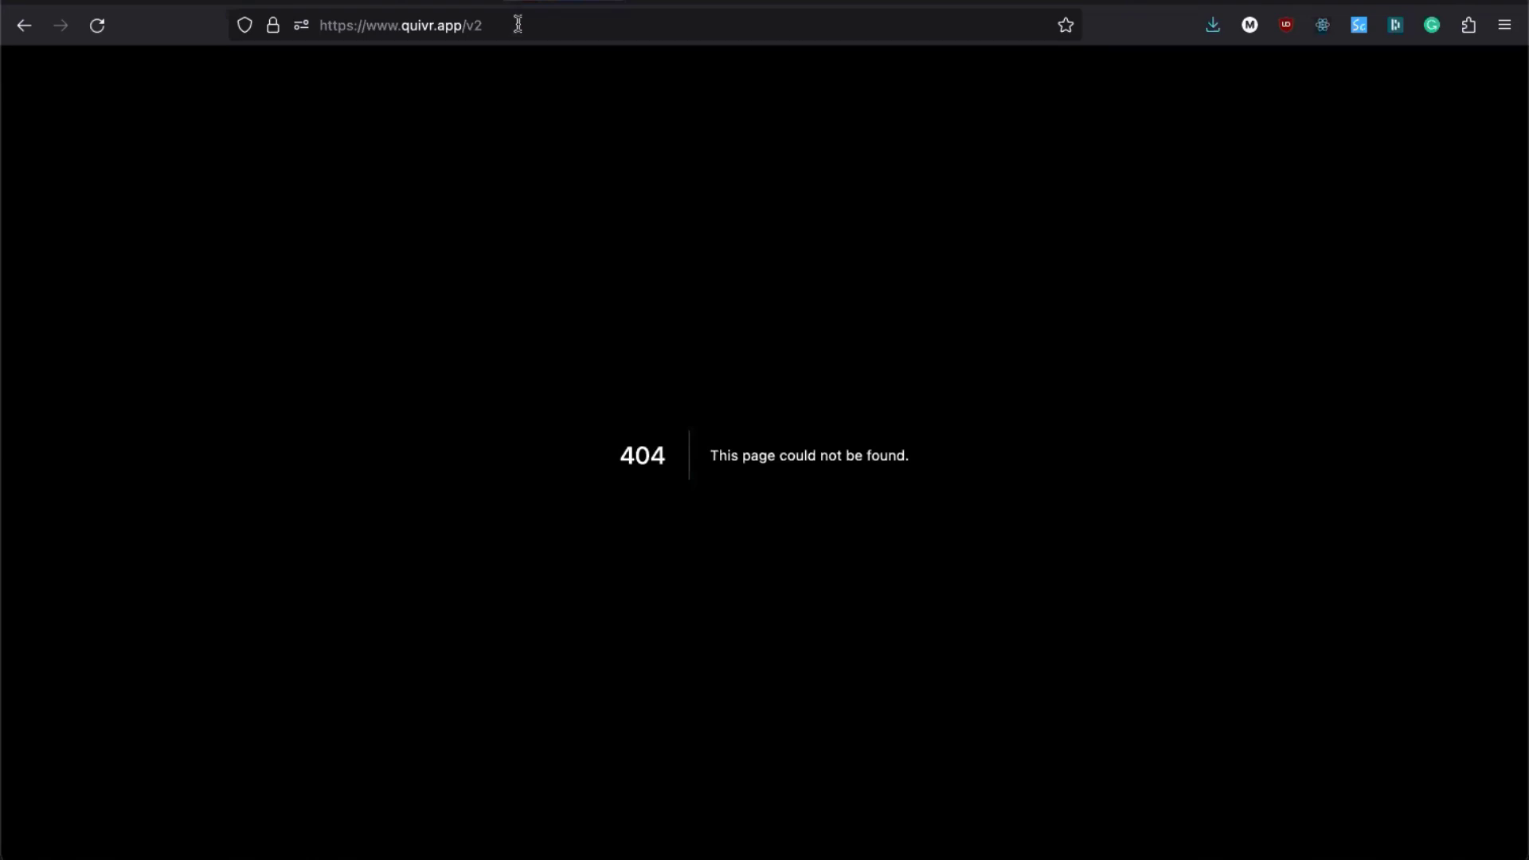
pyautogui.click(518, 24)
pyautogui.click(518, 25)
pyautogui.write('/chat')
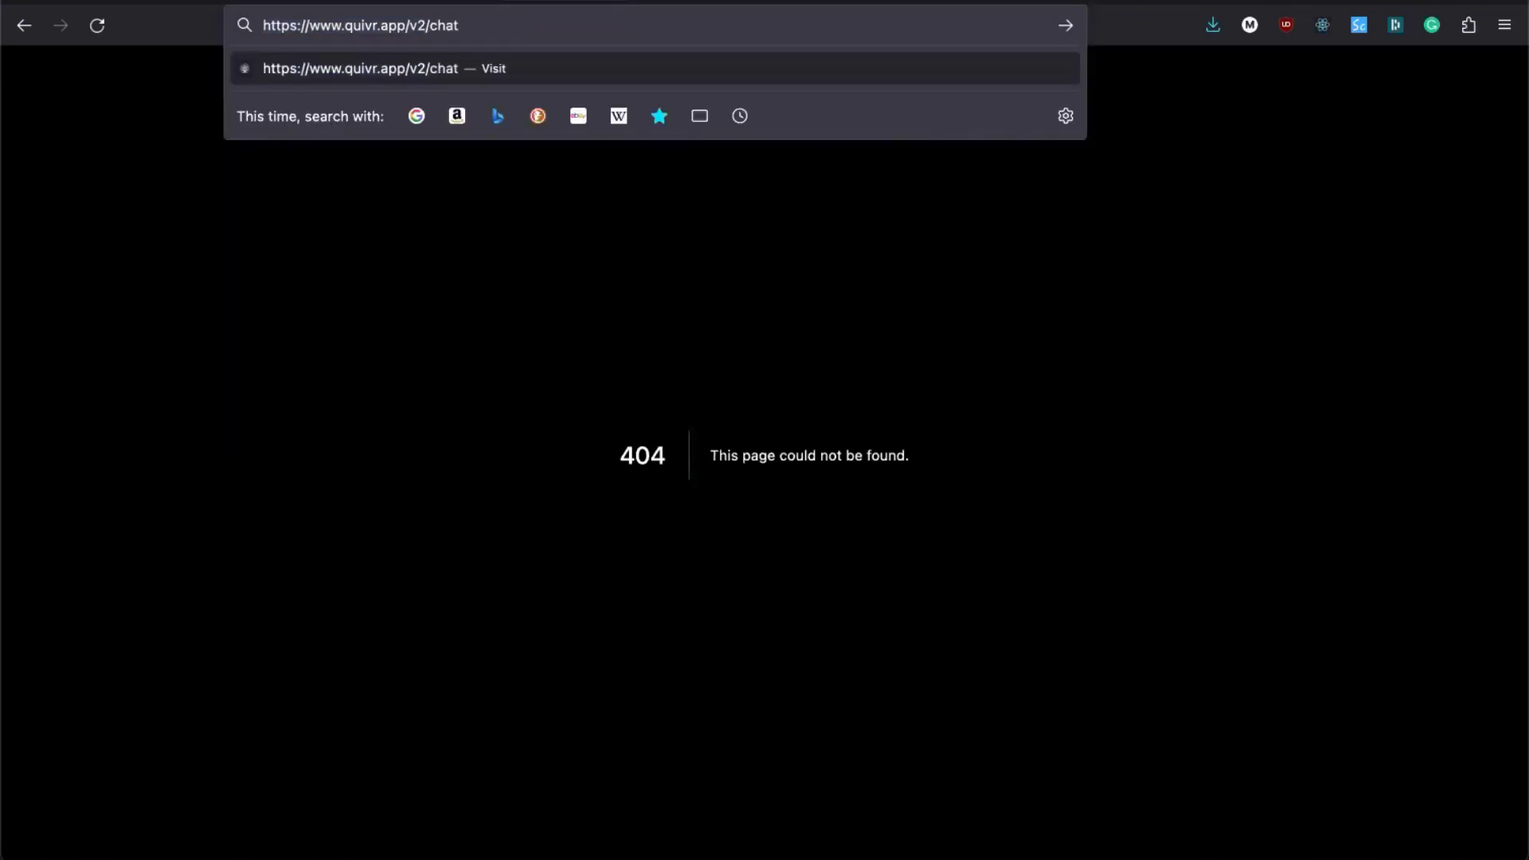
pyautogui.press('Return')
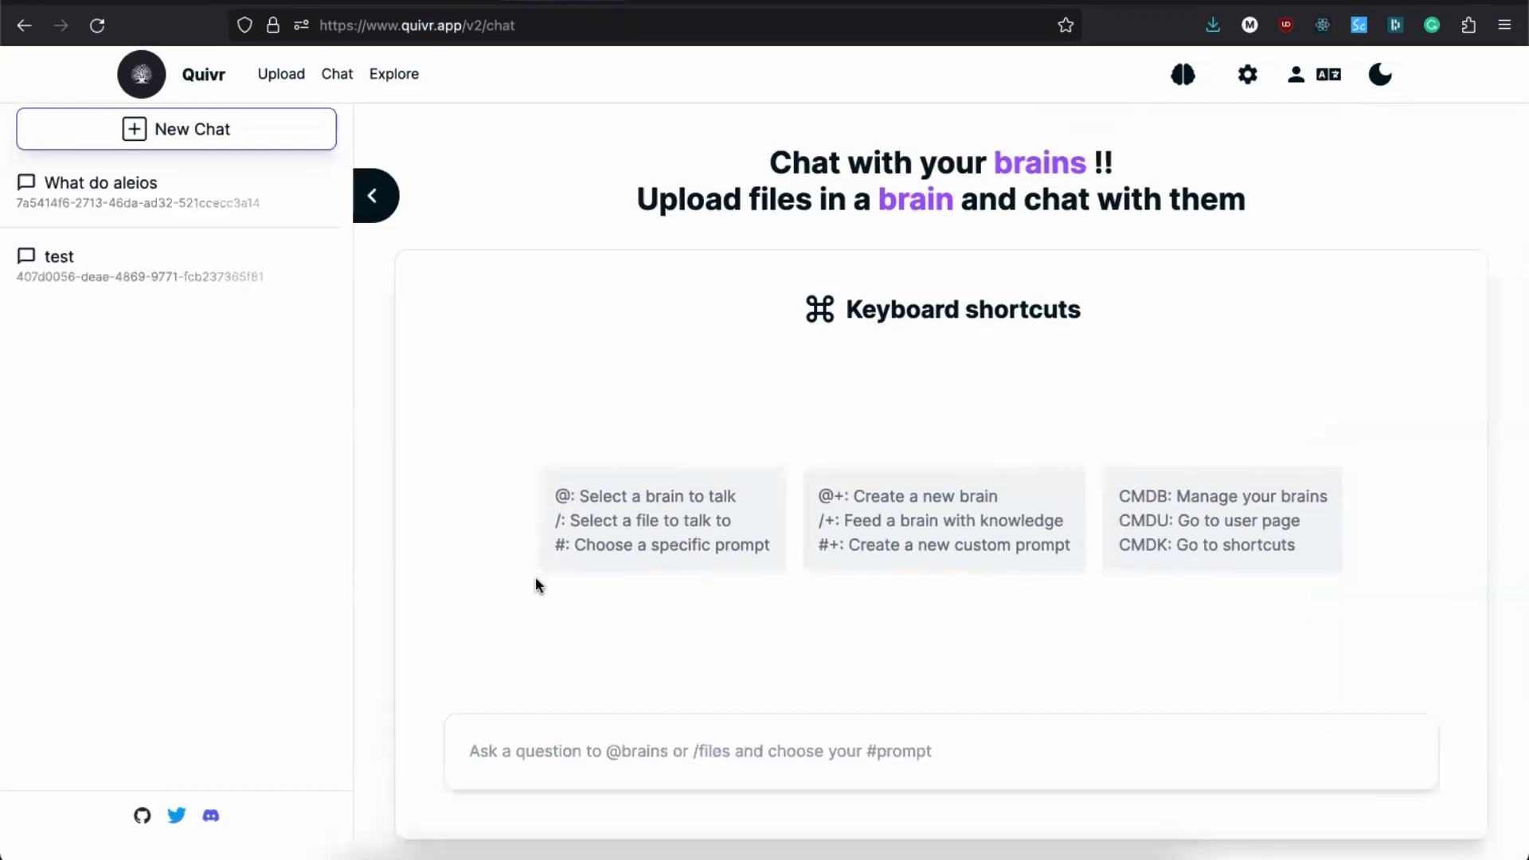
pyautogui.click(591, 752)
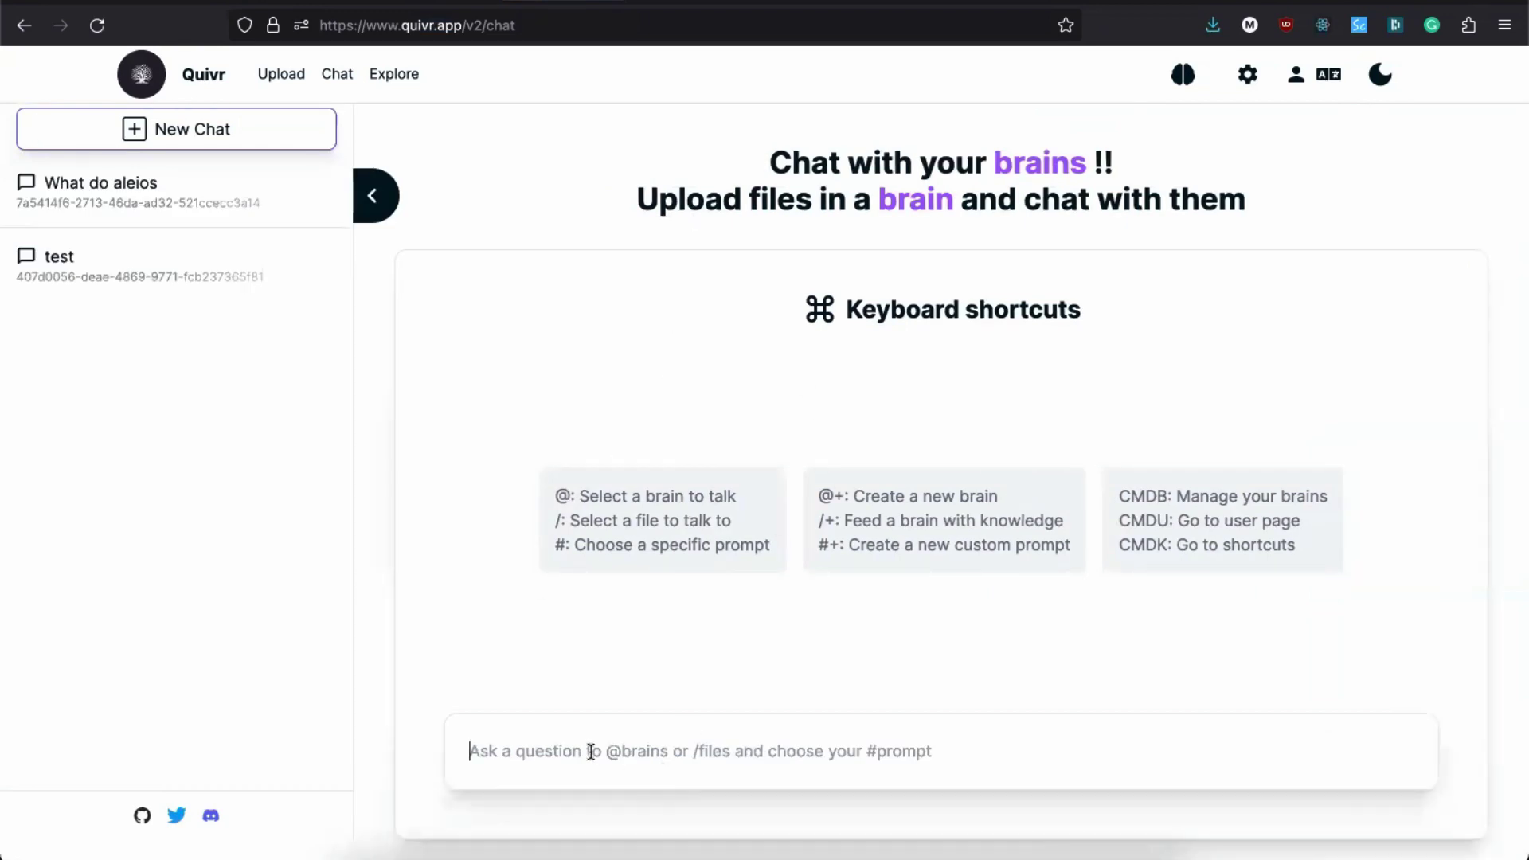
pyautogui.write('@')
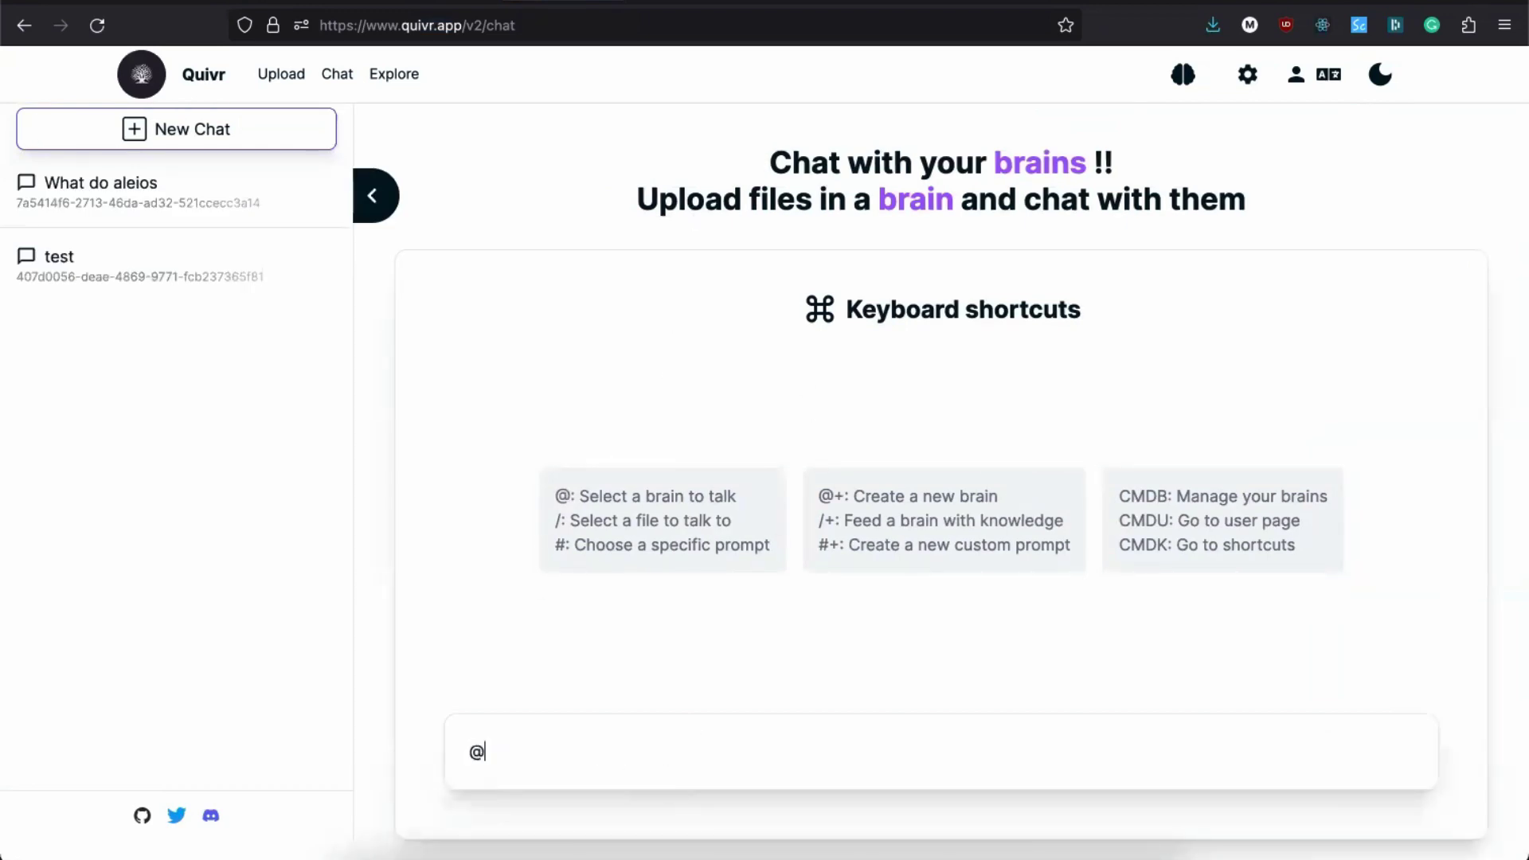
pyautogui.write('aleios')
pyautogui.press('BackSpace')
pyautogui.press('BackSpace')
pyautogui.press('BackSpace')
pyautogui.press('BackSpace')
pyautogui.press('BackSpace')
pyautogui.press('BackSpace')
pyautogui.press('BackSpace')
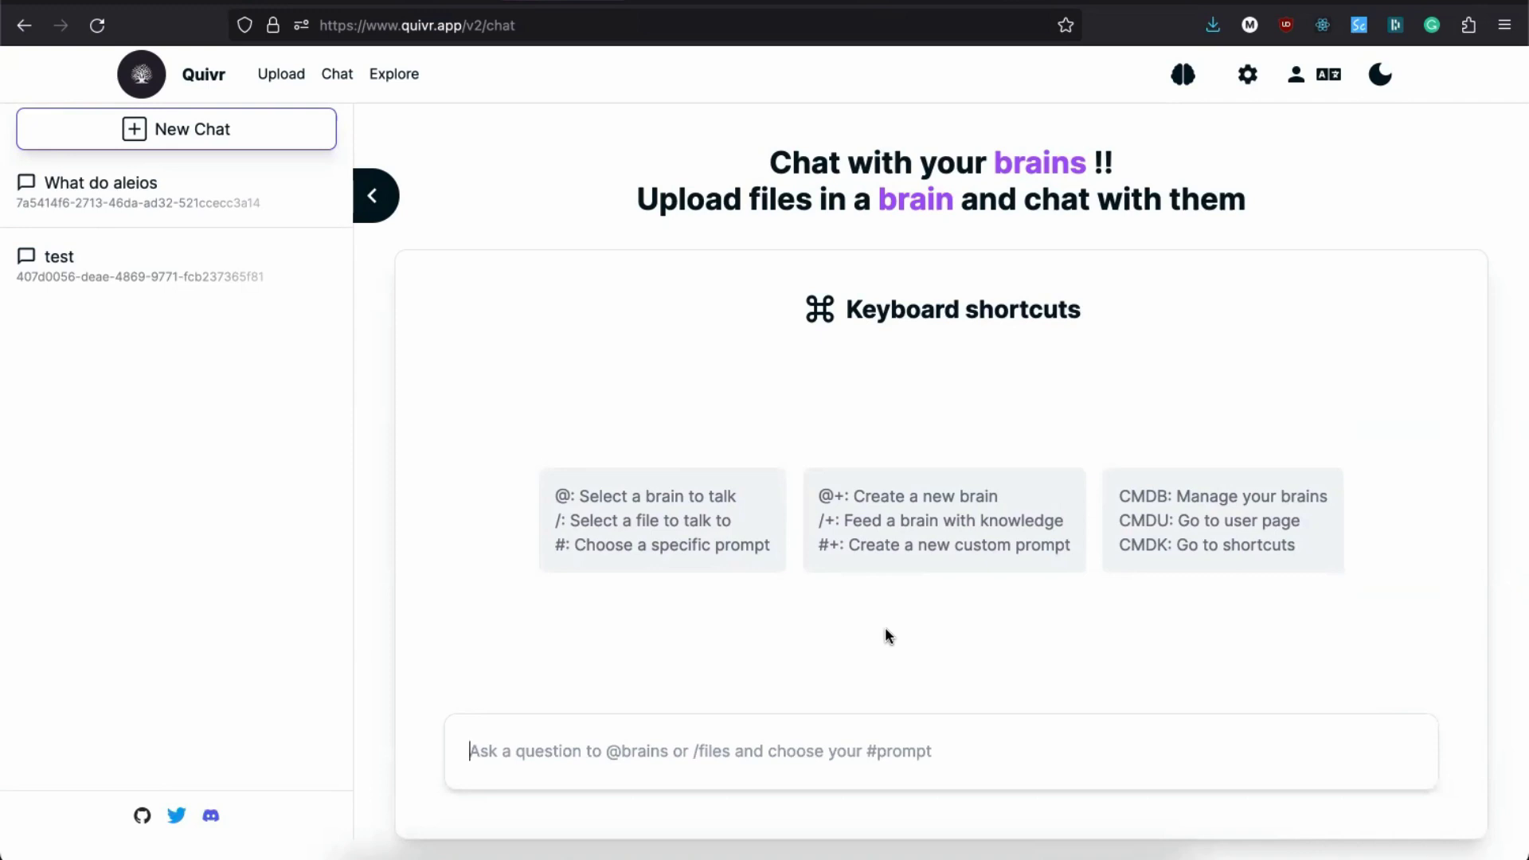
pyautogui.click(818, 743)
pyautogui.click(401, 78)
# Step: Open the Aleios brain's settings and scroll down to its empty Custom prompt fields
pyautogui.click(335, 77)
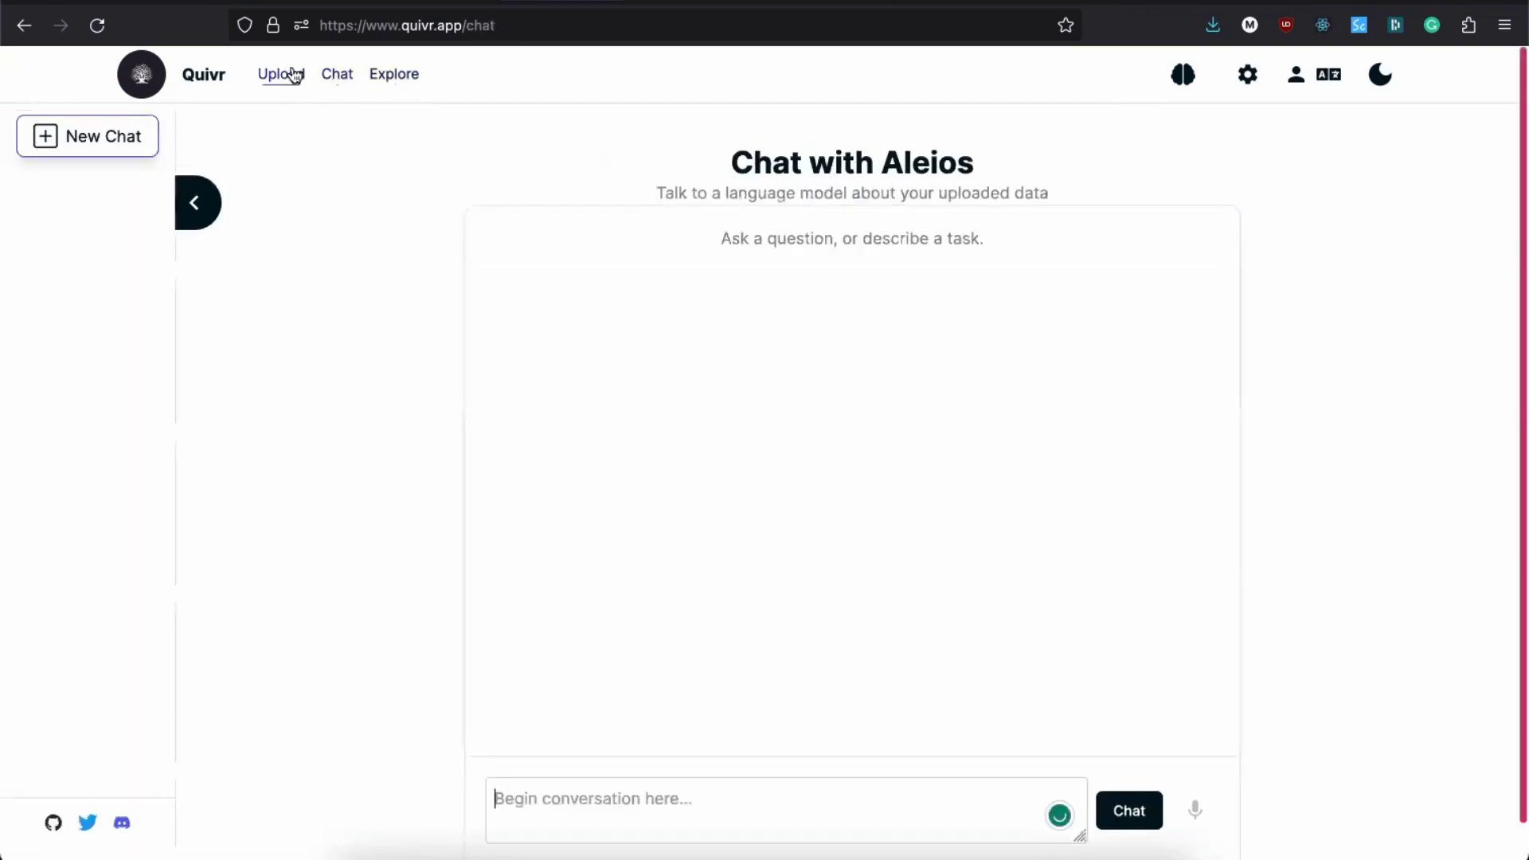
pyautogui.click(1296, 75)
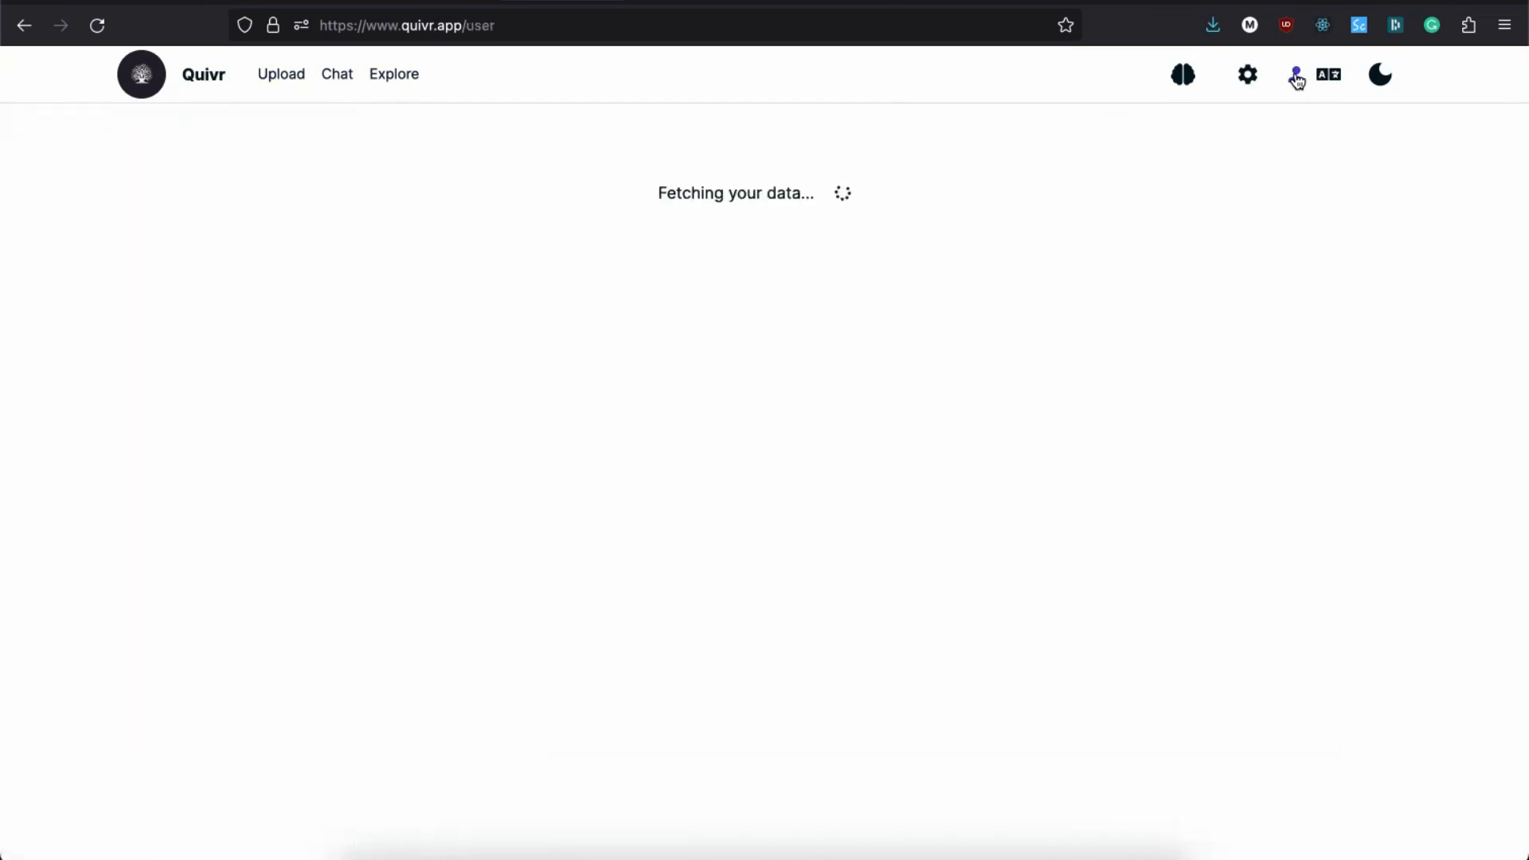
pyautogui.click(1247, 76)
pyautogui.scroll(-3, 790, 455)
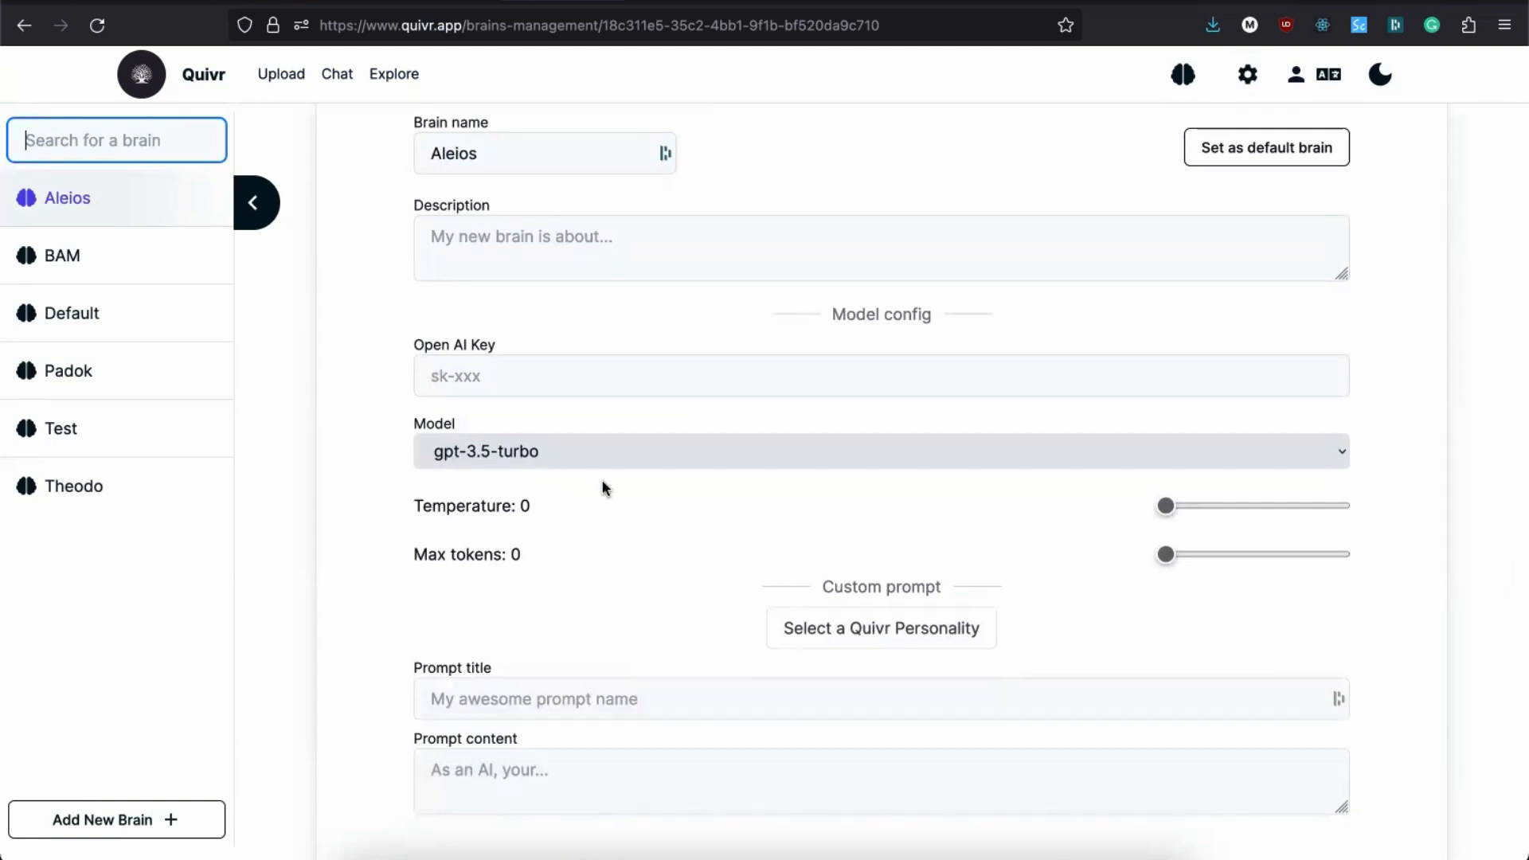
pyautogui.scroll(-2, 603, 489)
pyautogui.scroll(-1, 603, 488)
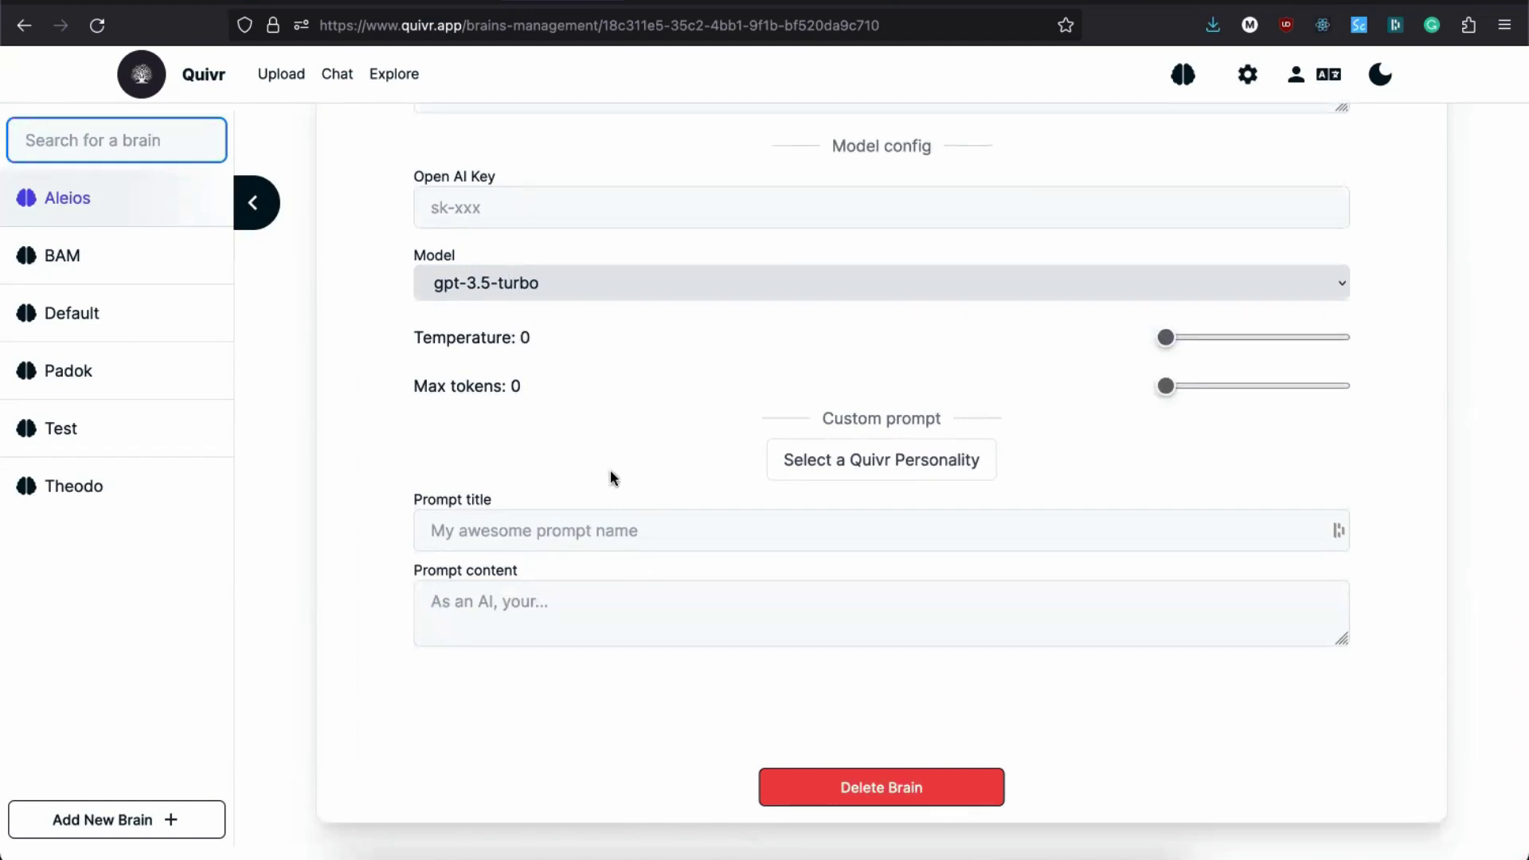
# Step: Set the Aleios prompt content to 'Write in the style of a pirate'
pyautogui.click(488, 608)
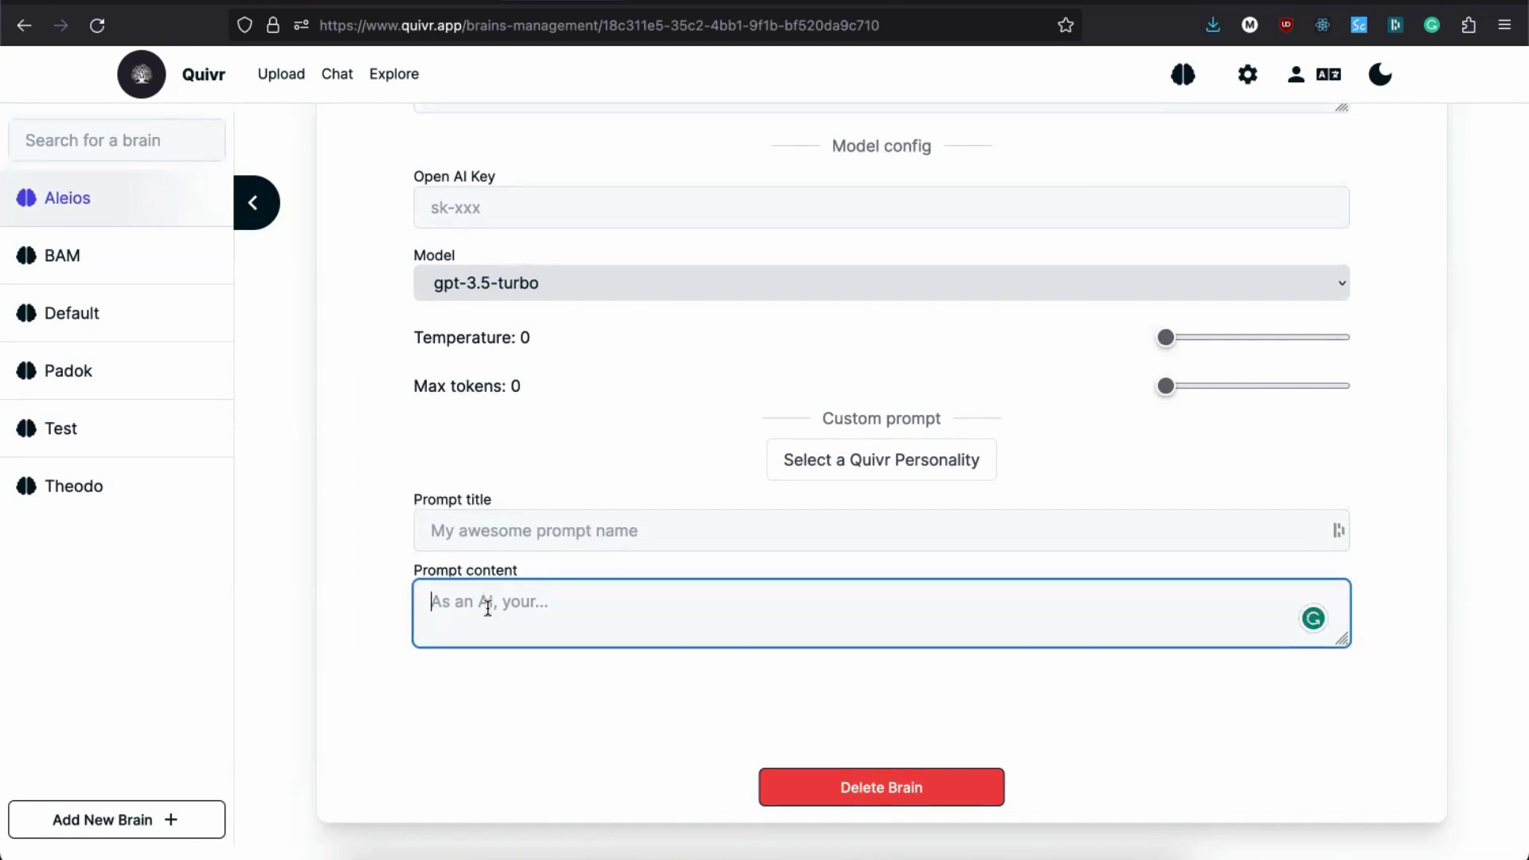
pyautogui.write('write in chinese')
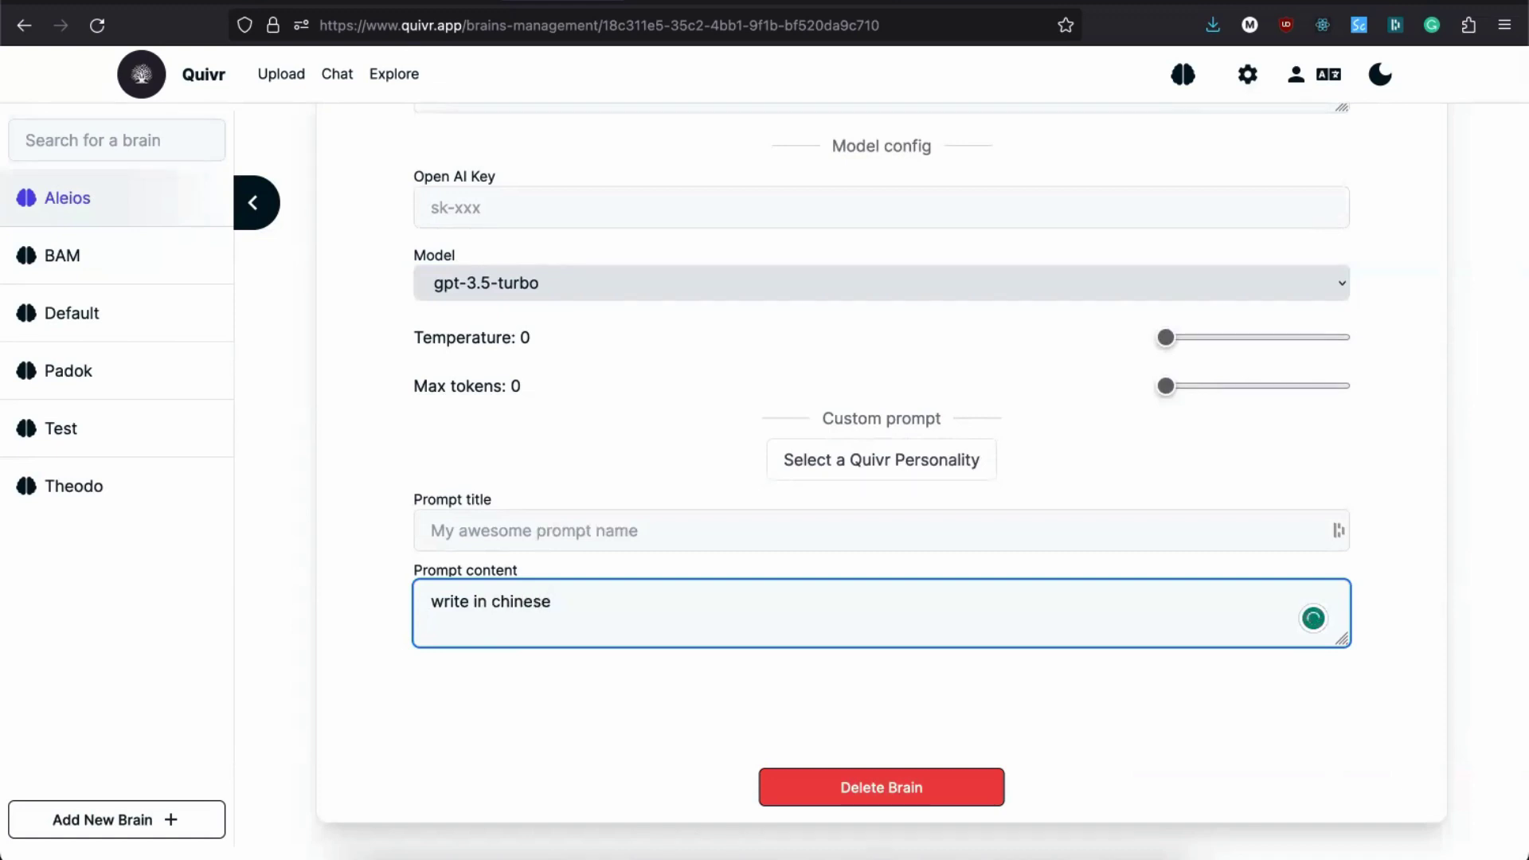
pyautogui.write('.')
pyautogui.moveTo(593, 605); pyautogui.dragTo(419, 604)
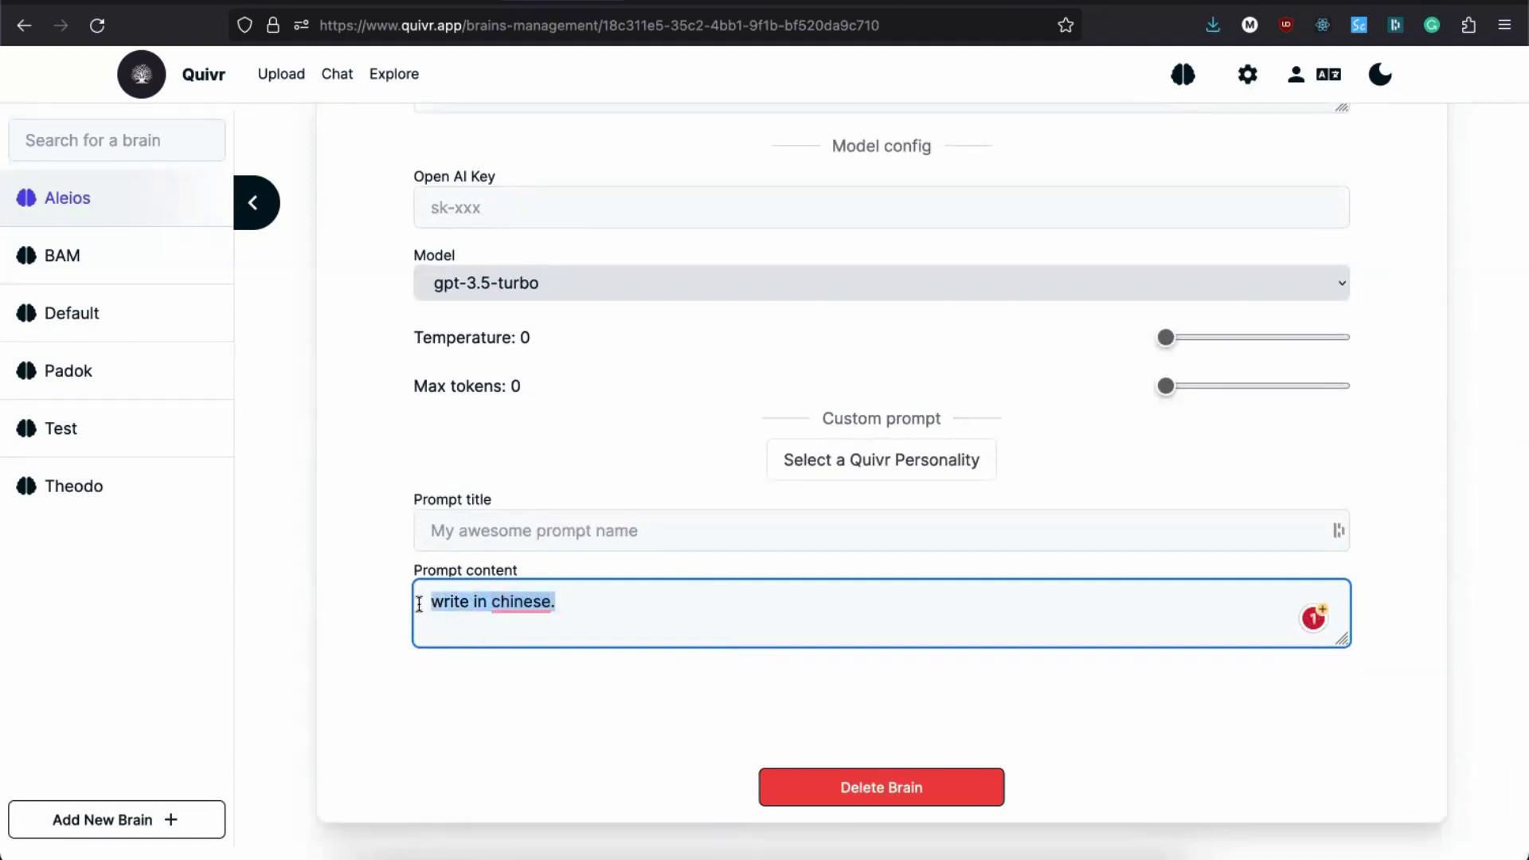
pyautogui.press('BackSpace')
pyautogui.write('W')
pyautogui.press('BackSpace')
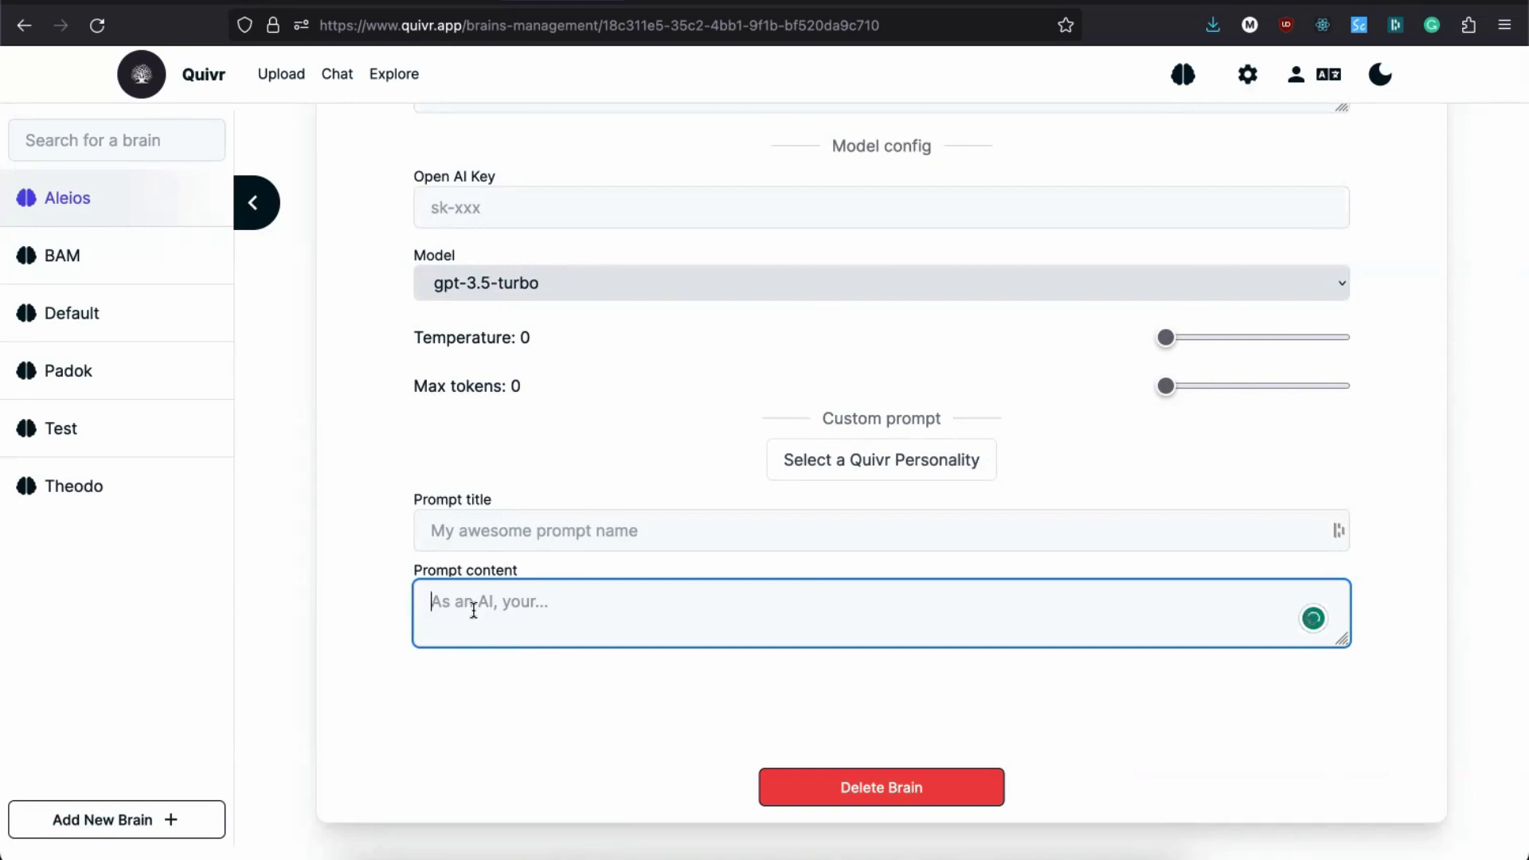
pyautogui.write('Write in the style of ')
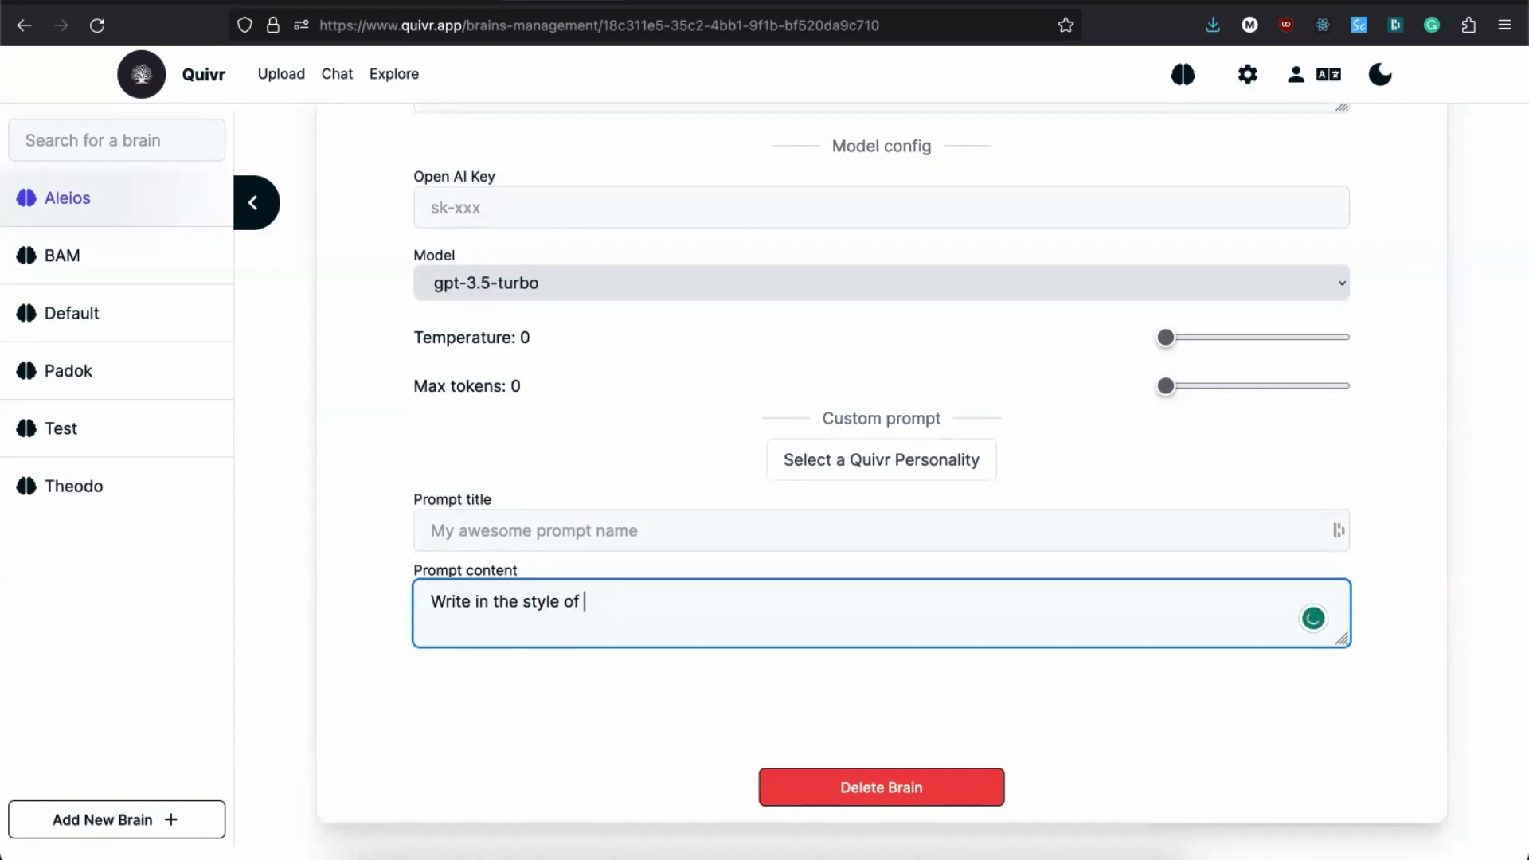
pyautogui.write('a prate')
pyautogui.press('BackSpace')
pyautogui.press('BackSpace')
pyautogui.press('BackSpace')
pyautogui.write('irate')
pyautogui.press('Left')
pyautogui.press('Left')
pyautogui.press('Left')
pyautogui.press('Left')
pyautogui.press('Left')
pyautogui.press('BackSpace')
pyautogui.click(712, 607)
# Step: Bring up the Delete Brain confirmation, cancel it, and scroll back to the top
pyautogui.click(828, 771)
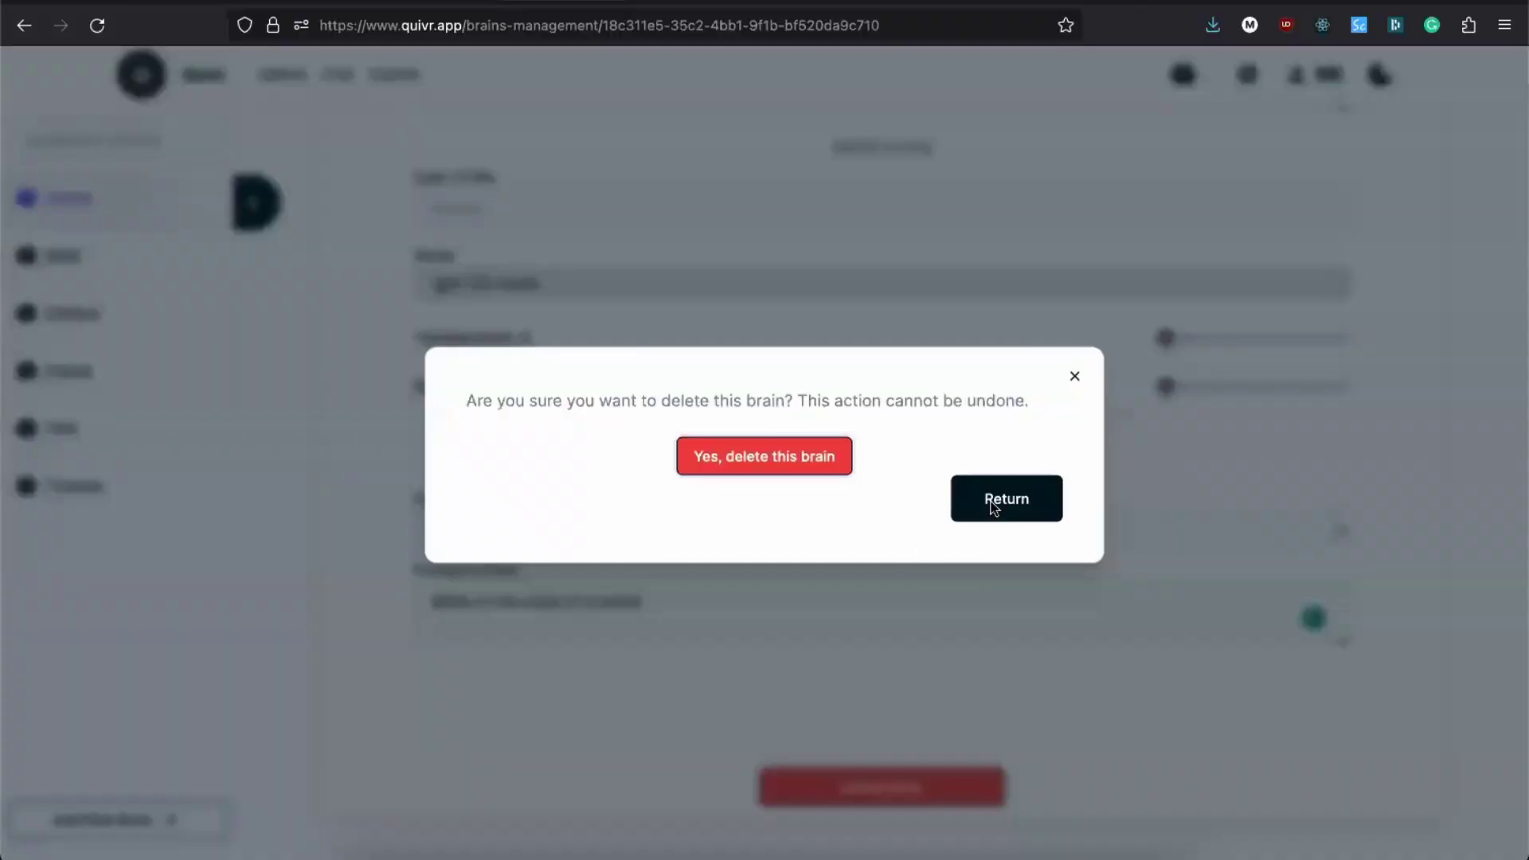
pyautogui.click(1035, 497)
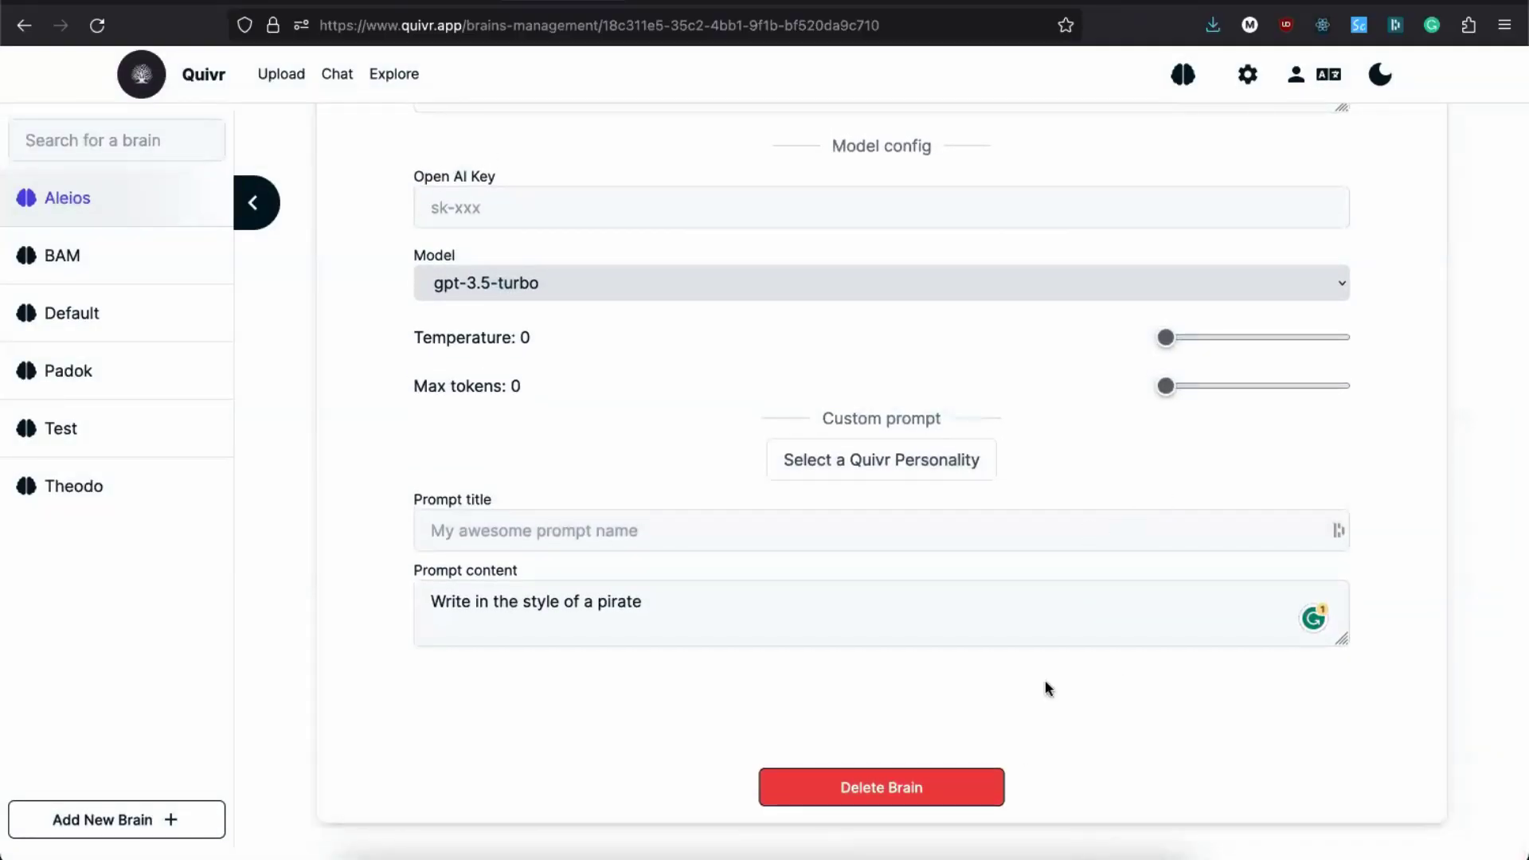
pyautogui.scroll(5, 1045, 688)
pyautogui.scroll(-3, 1045, 687)
pyautogui.scroll(2, 1045, 687)
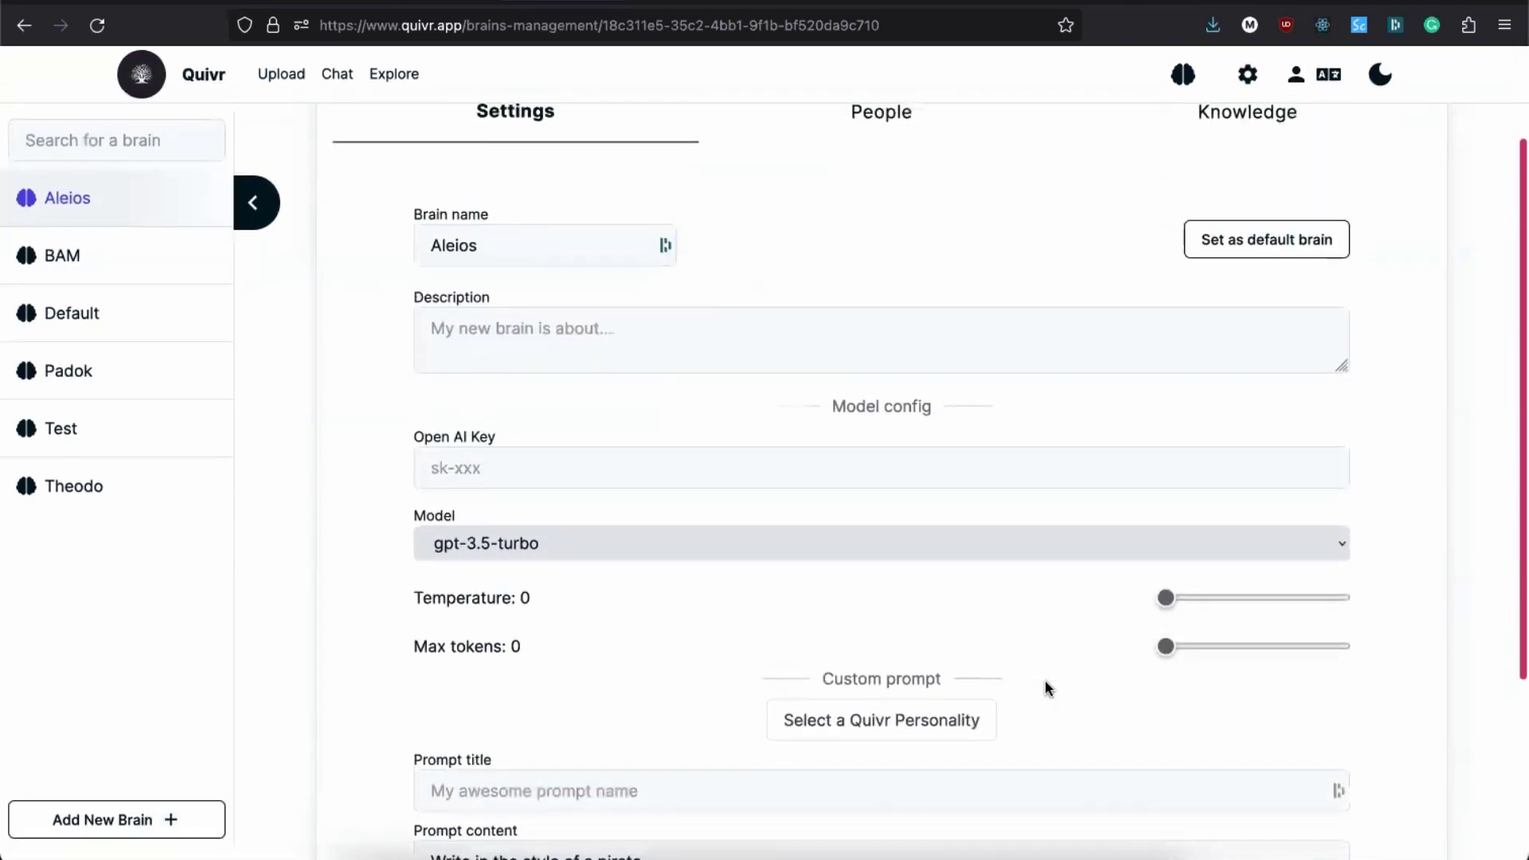
pyautogui.scroll(-5, 1028, 713)
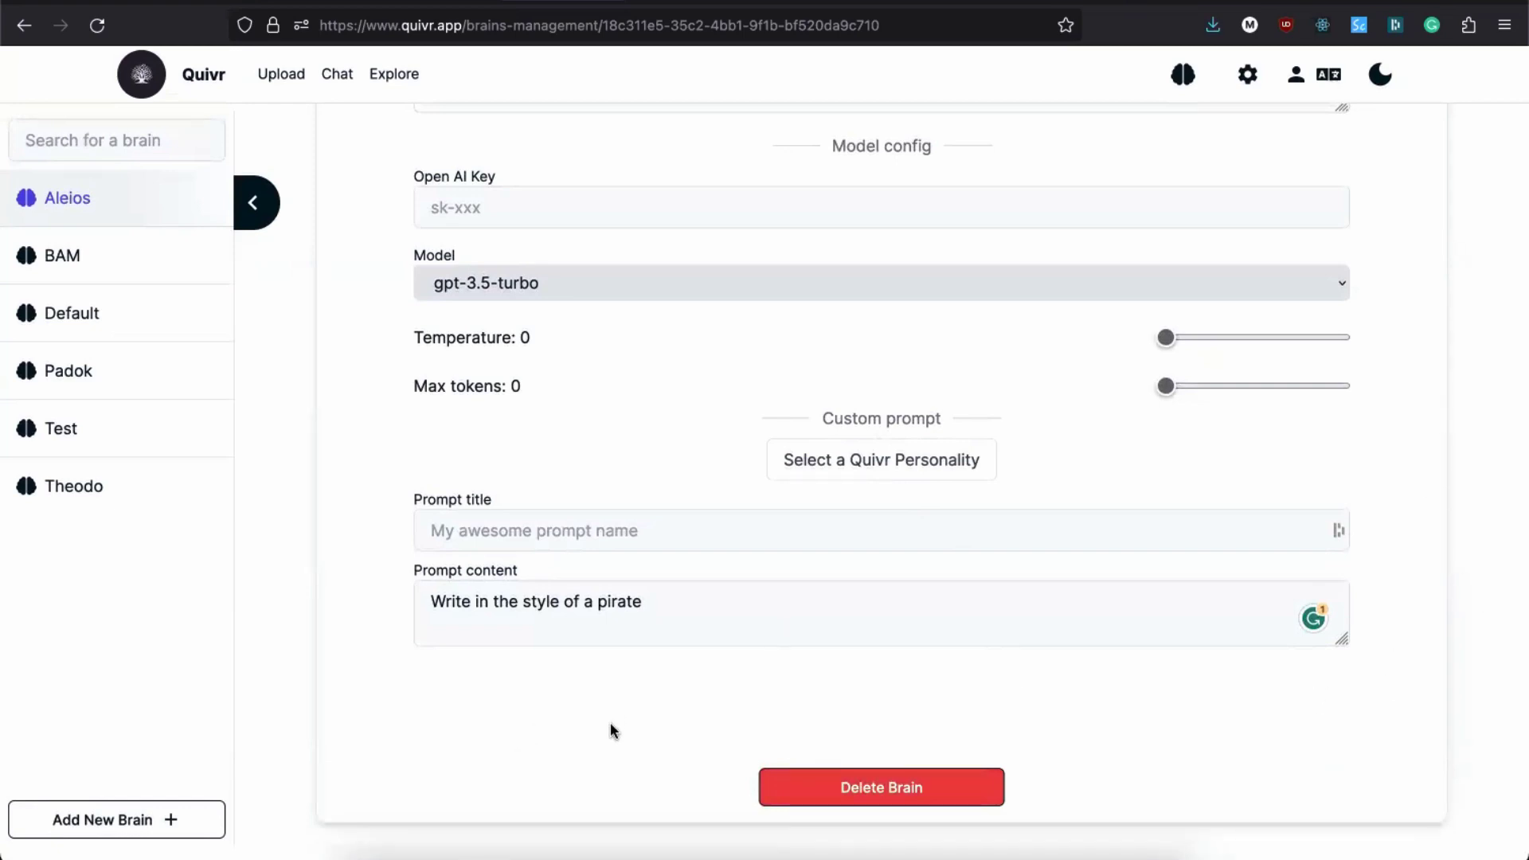
pyautogui.scroll(5, 839, 419)
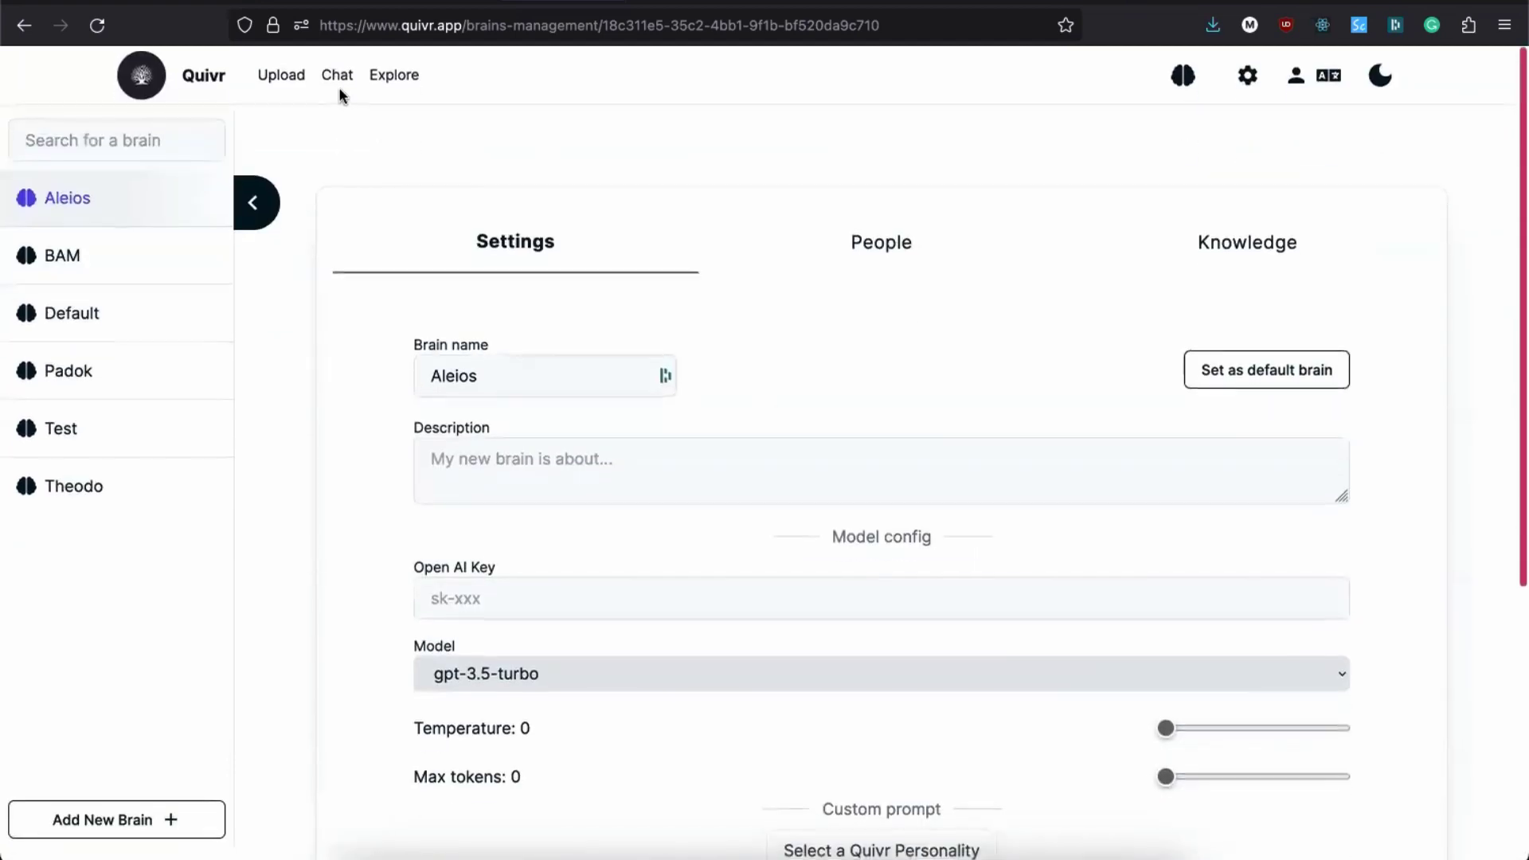
# Step: Send 'hey?' in the Aleios chat, then follow the Quivr home page's GitHub link
pyautogui.click(336, 80)
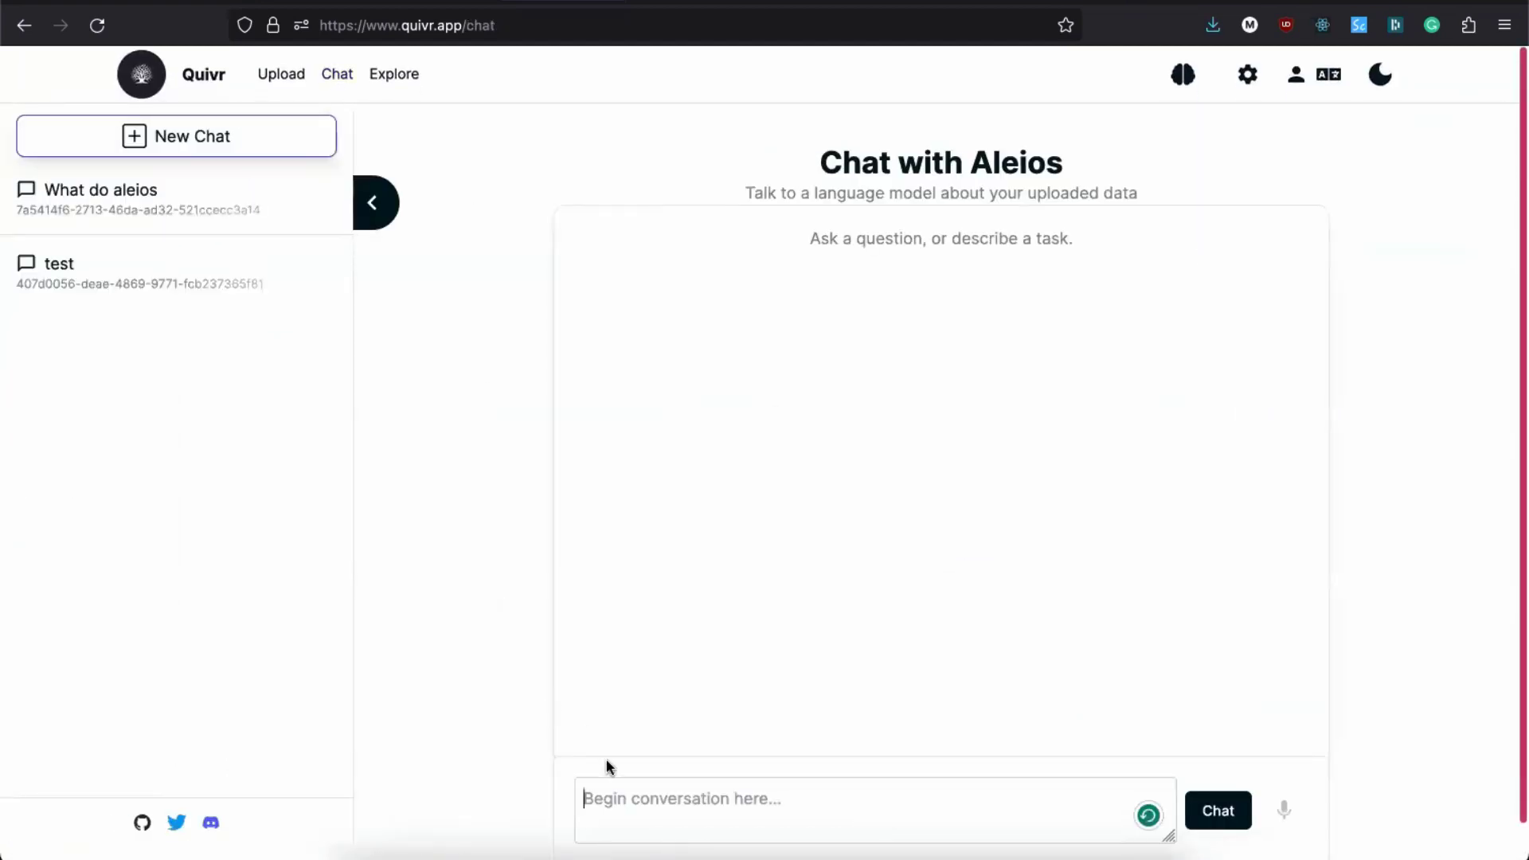
pyautogui.write('hey')
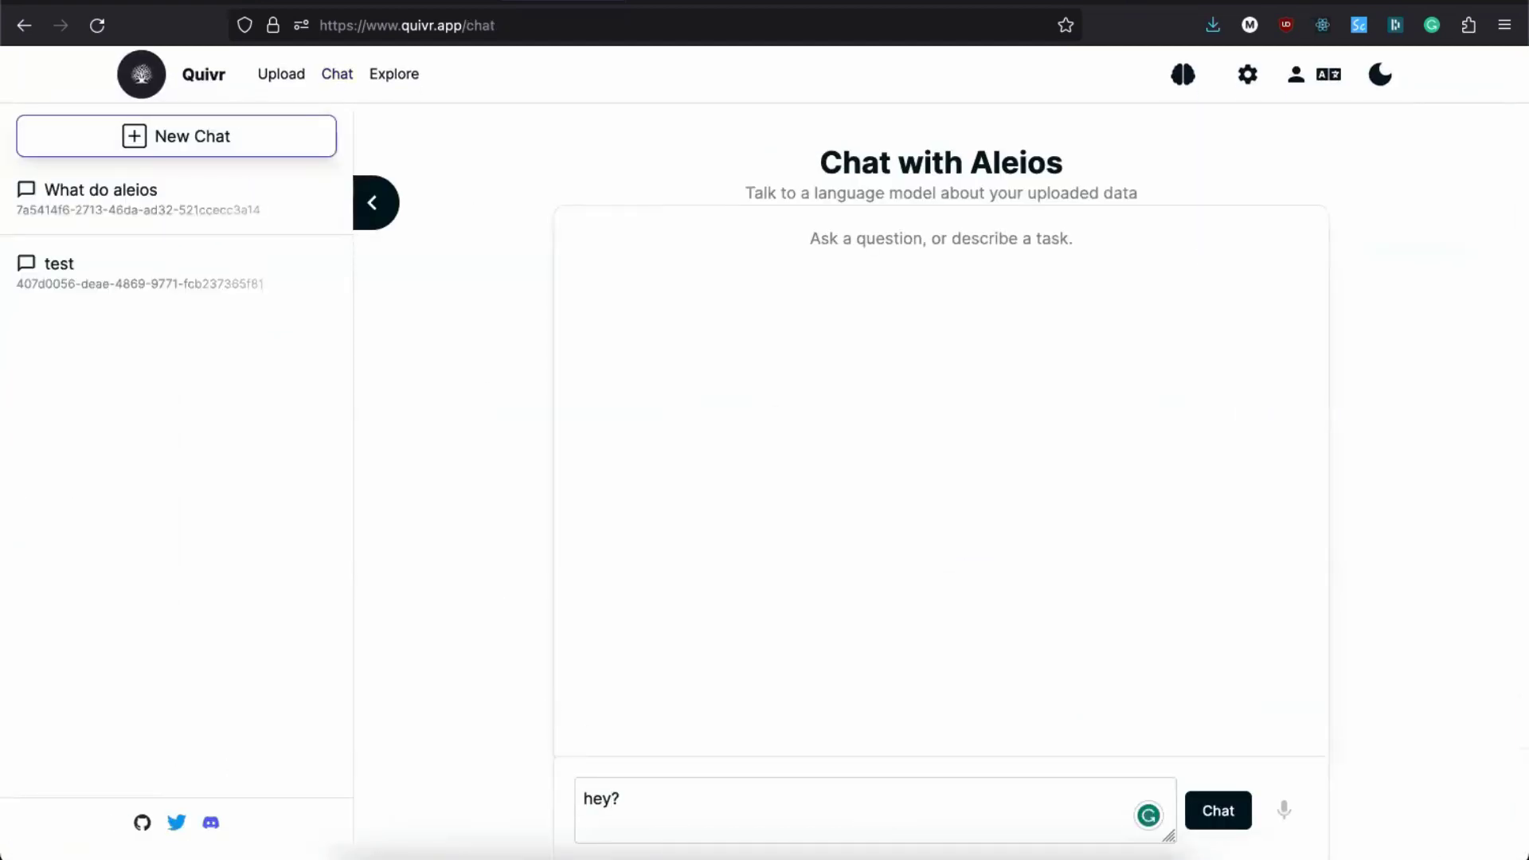
pyautogui.write('?')
pyautogui.press('Return')
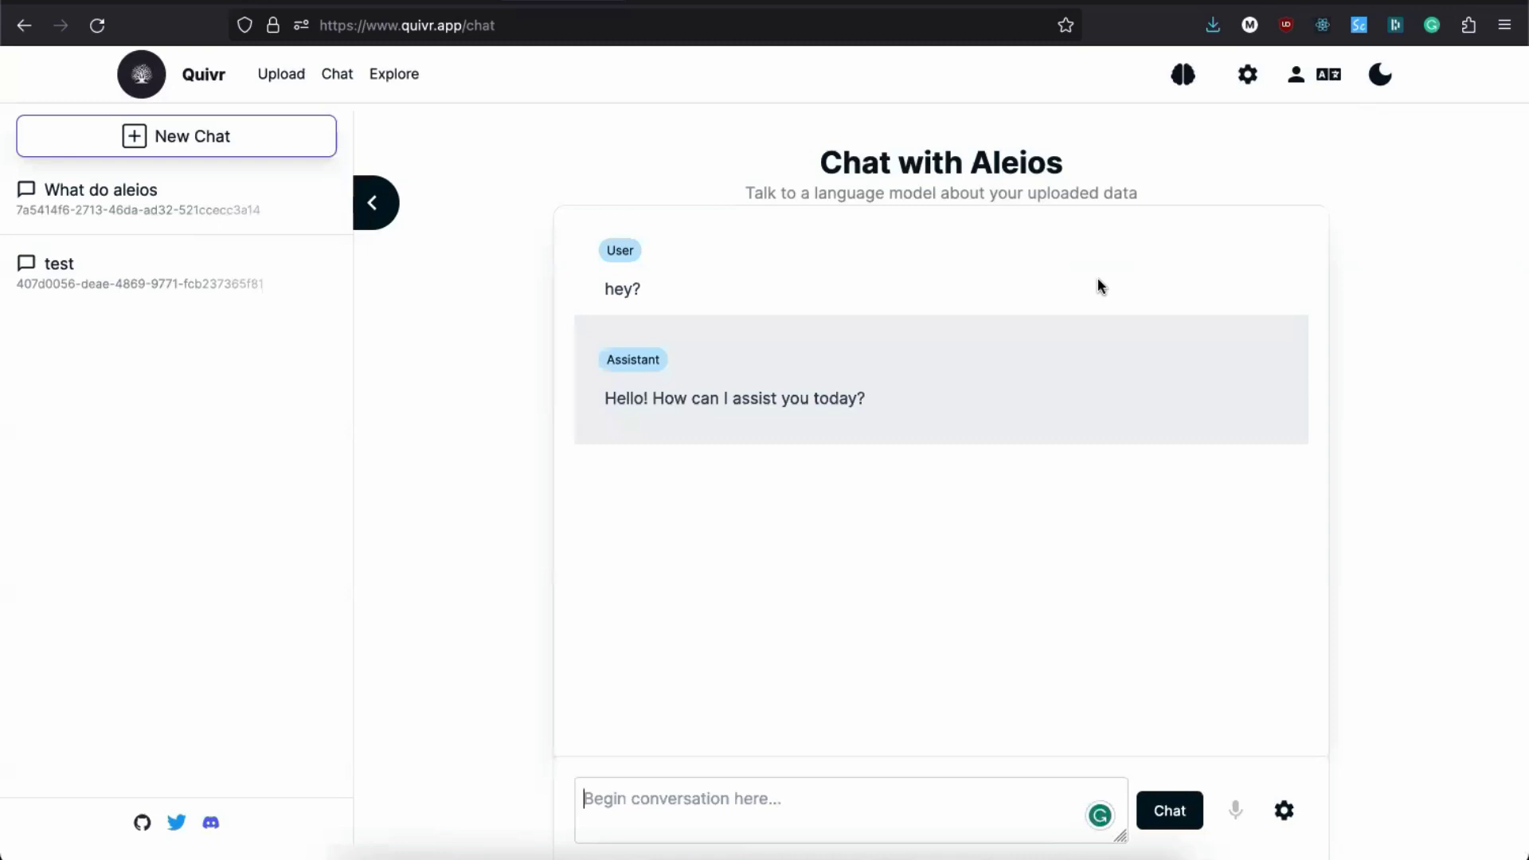
pyautogui.click(197, 80)
pyautogui.click(763, 599)
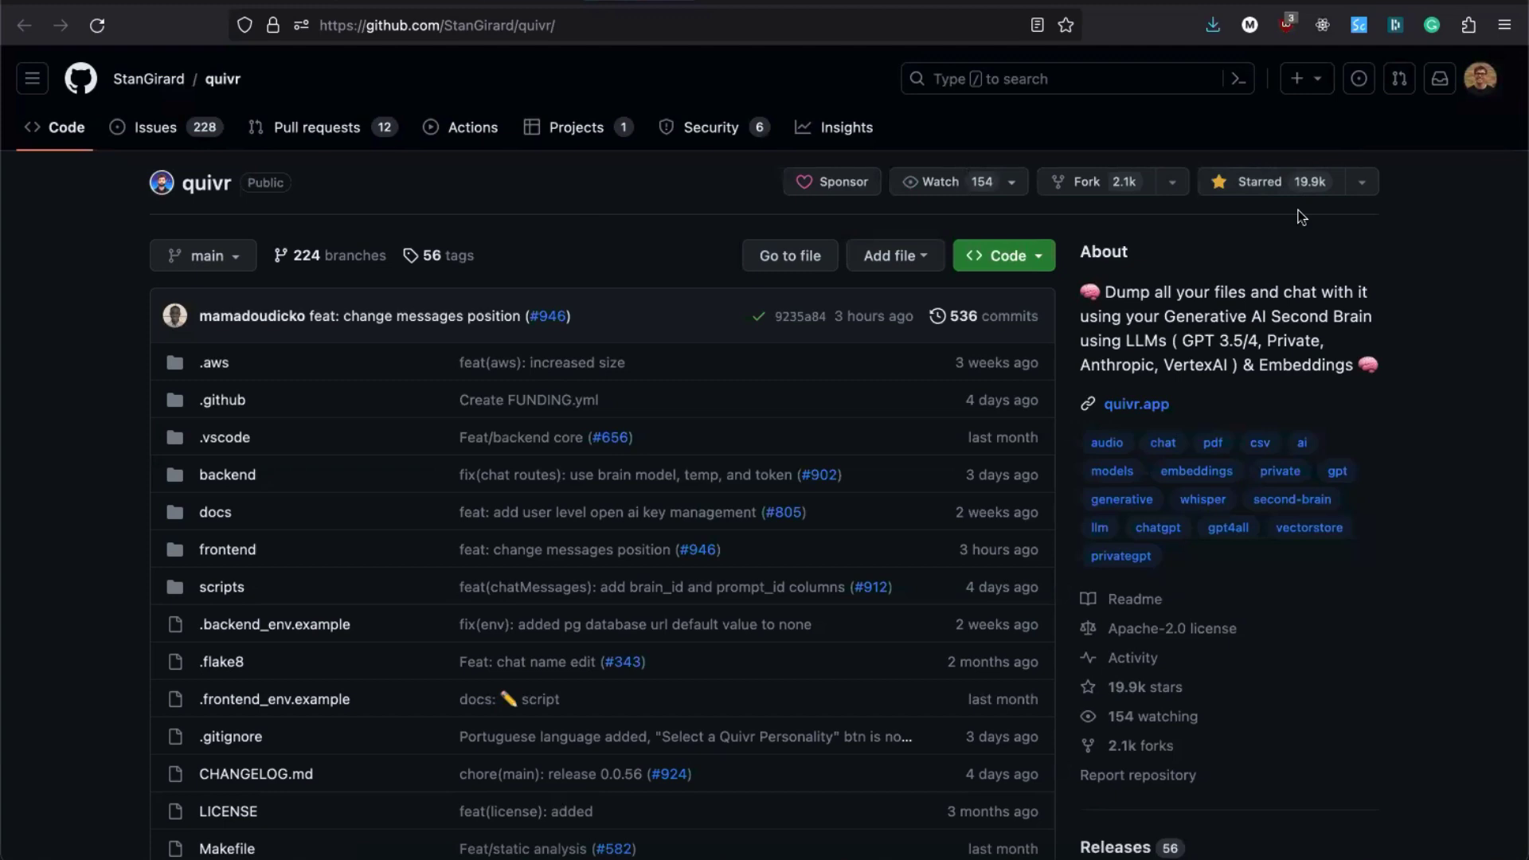
# Step: Scroll through the quivr repository's file list and README, then back up
pyautogui.scroll(-3, 868, 342)
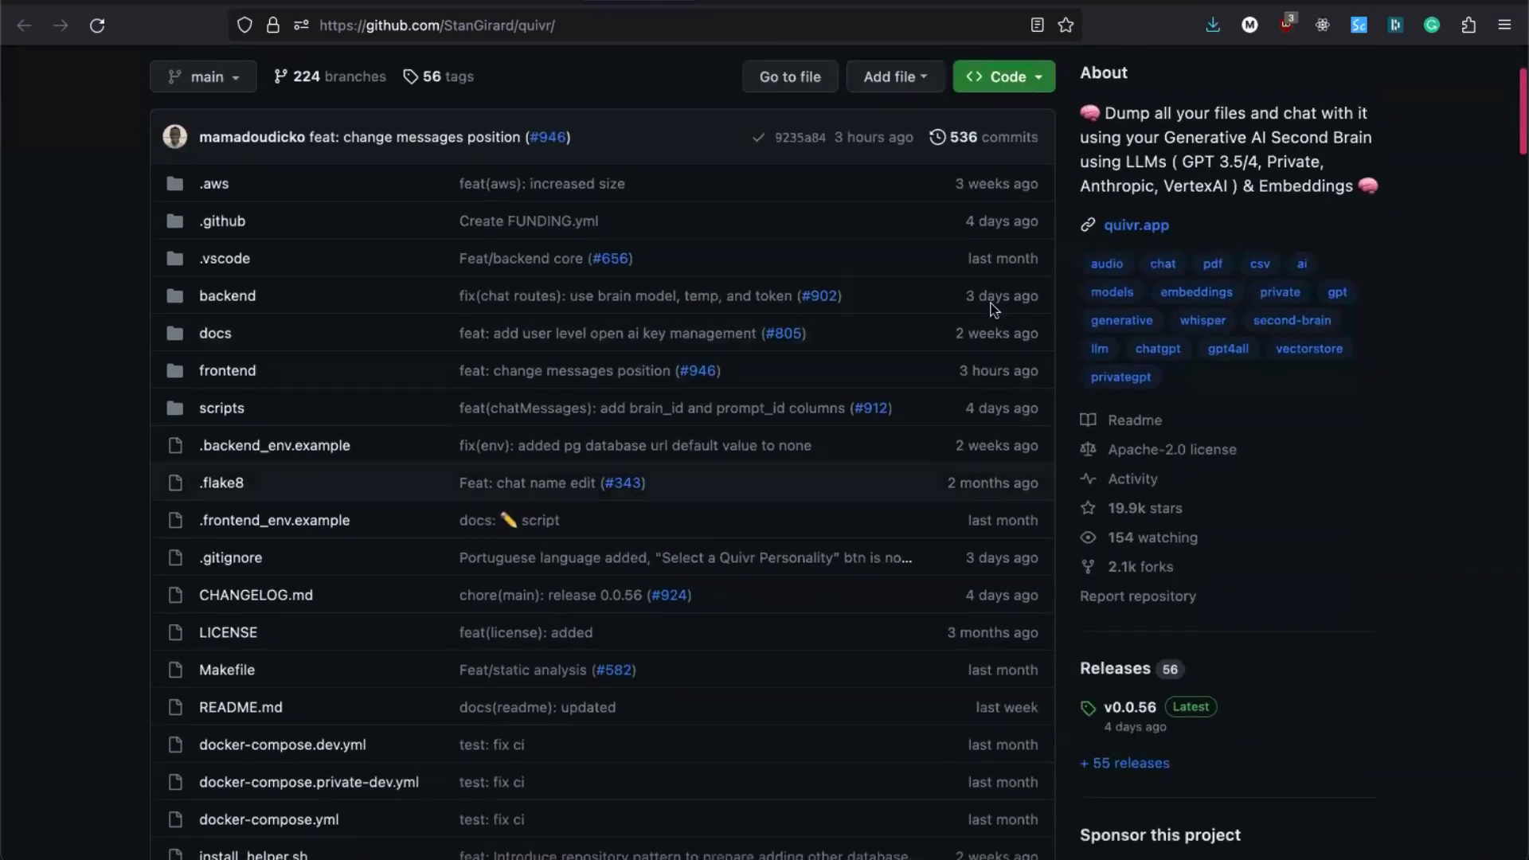
pyautogui.scroll(-1, 956, 514)
pyautogui.moveTo(876, 98)
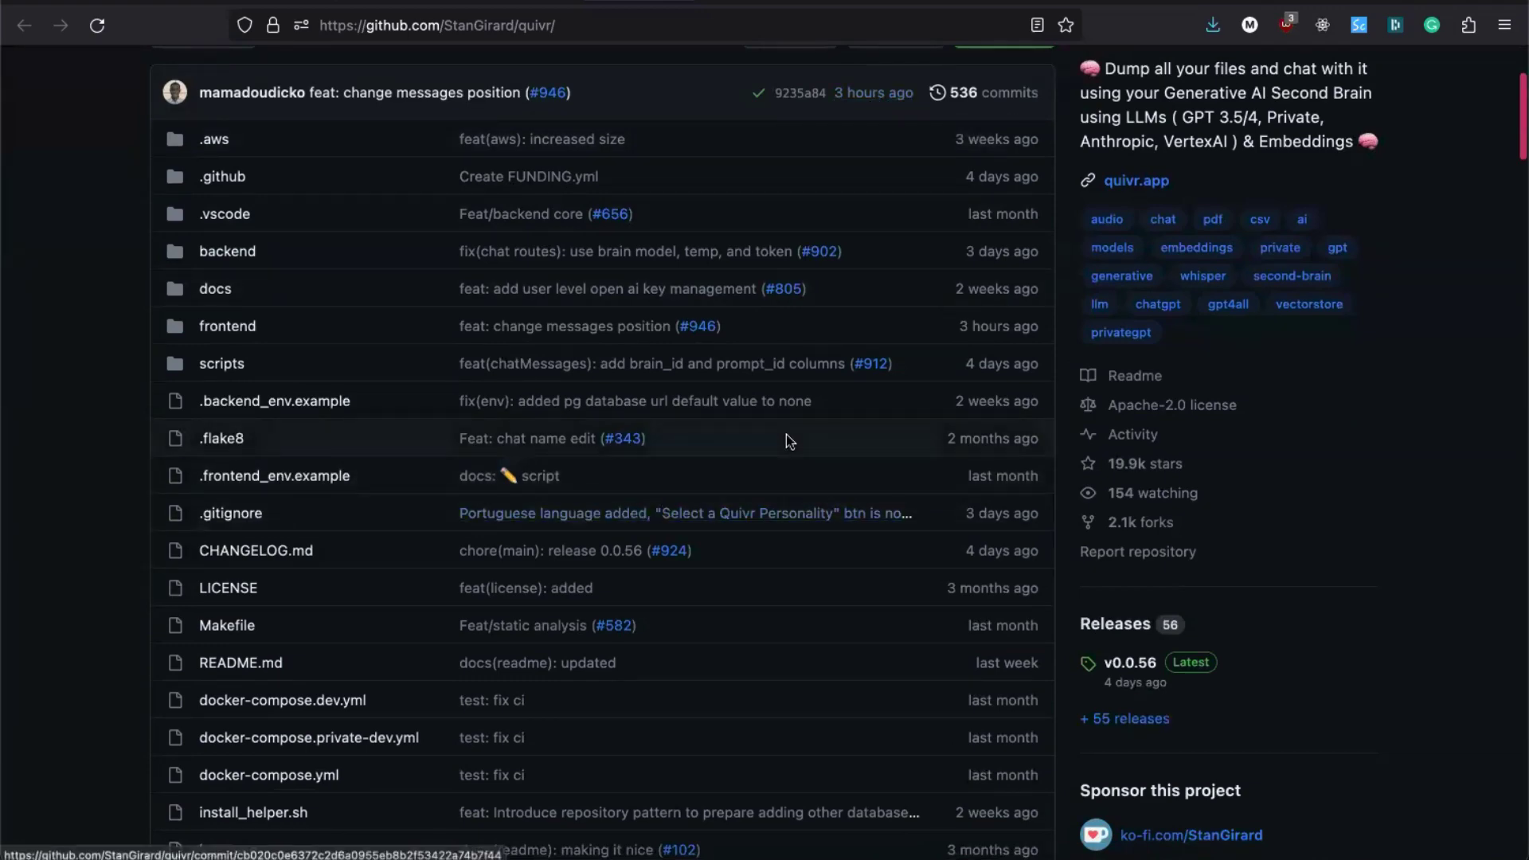
pyautogui.scroll(-10, 786, 434)
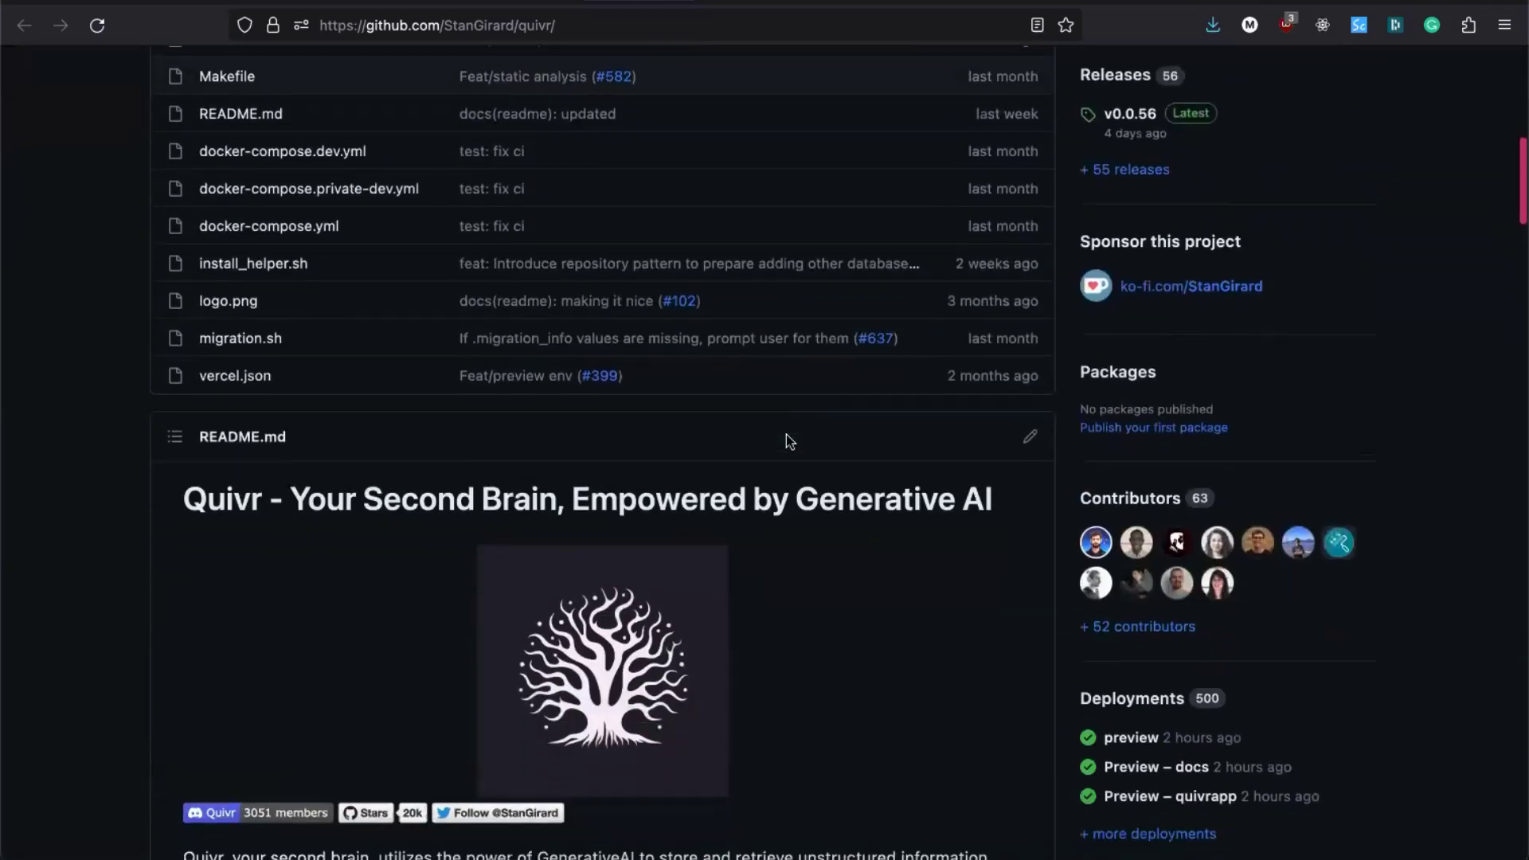
pyautogui.scroll(7, 786, 441)
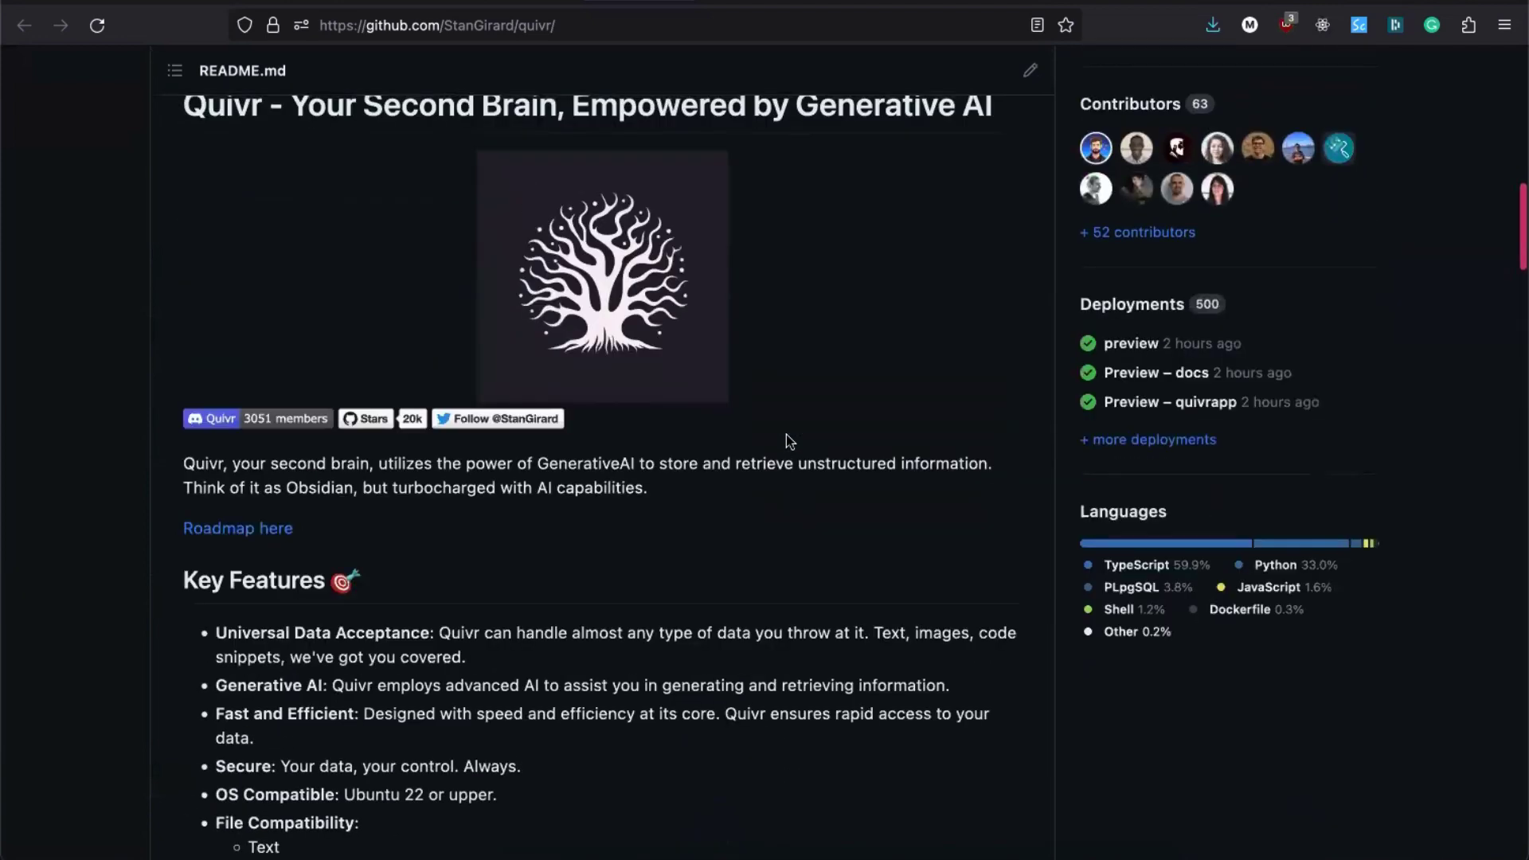
pyautogui.scroll(7, 786, 434)
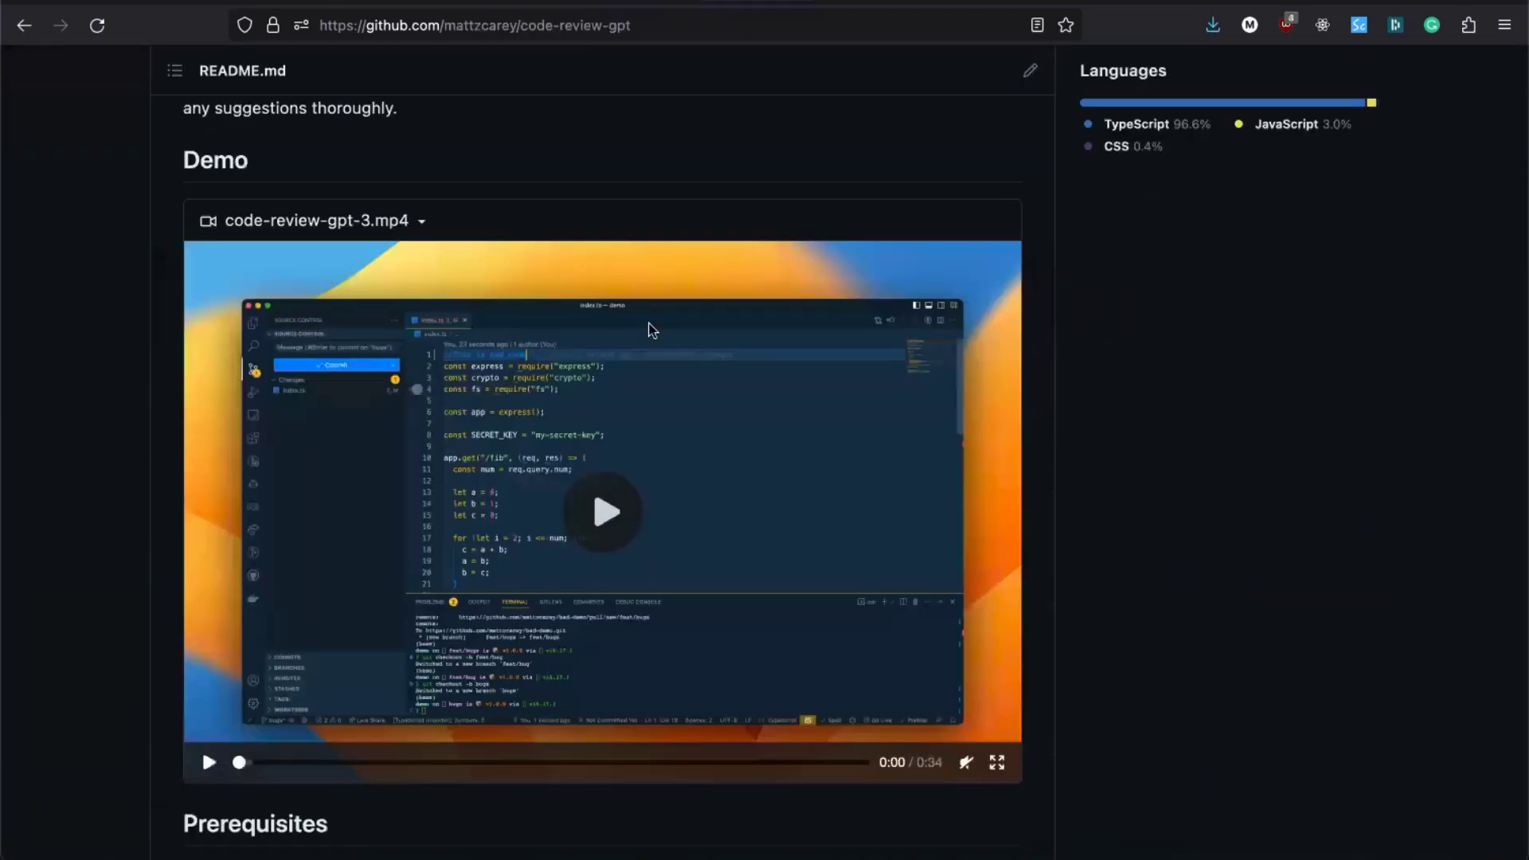
# Step: Scroll the code-review-gpt repository page up to its files and About description
pyautogui.scroll(20, 789, 234)
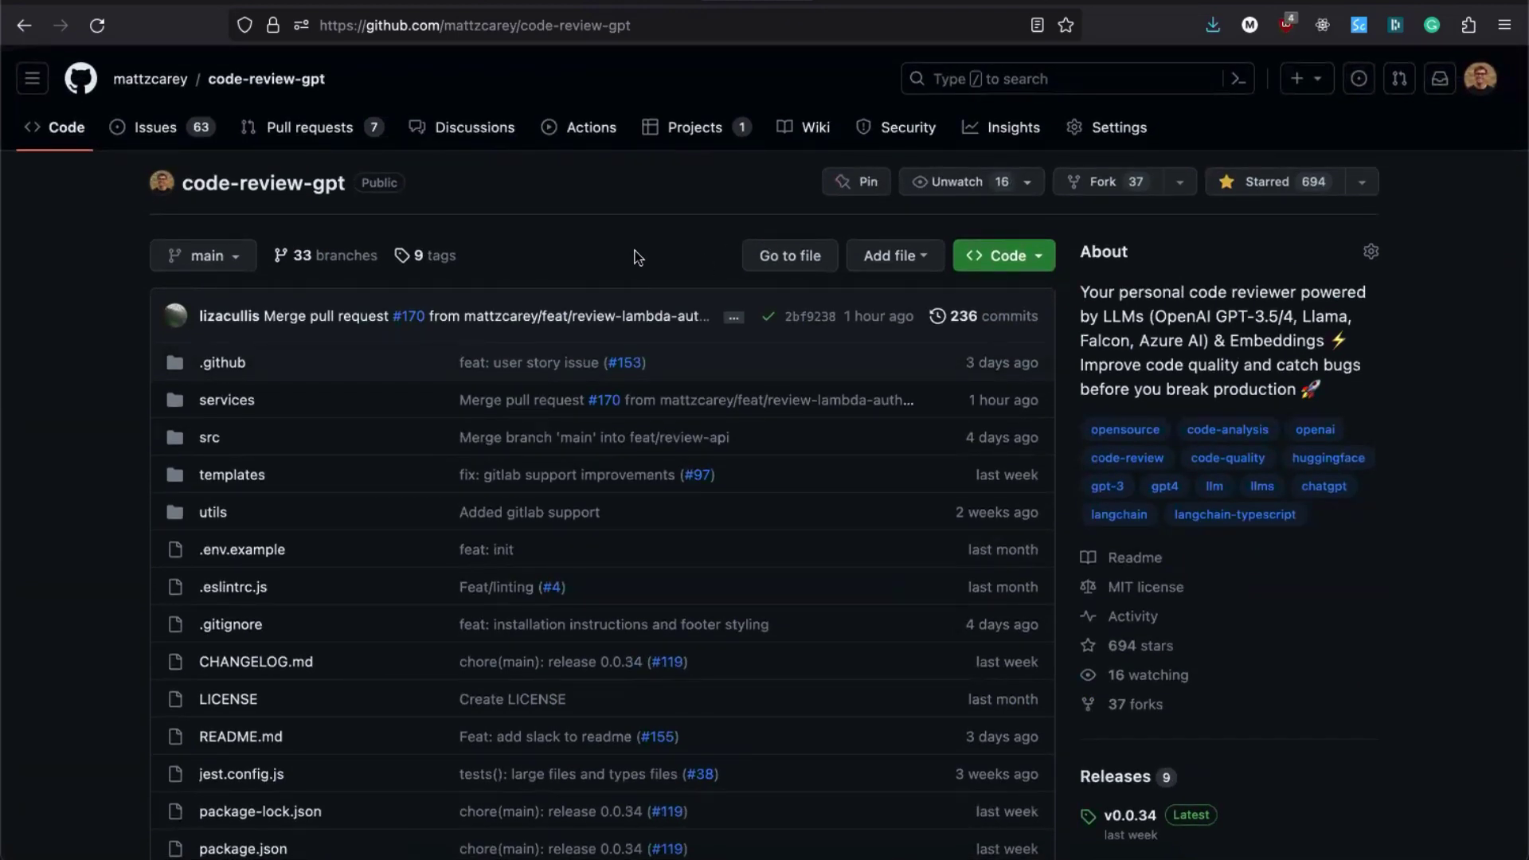
pyautogui.scroll(-2, 637, 257)
pyautogui.scroll(2, 637, 257)
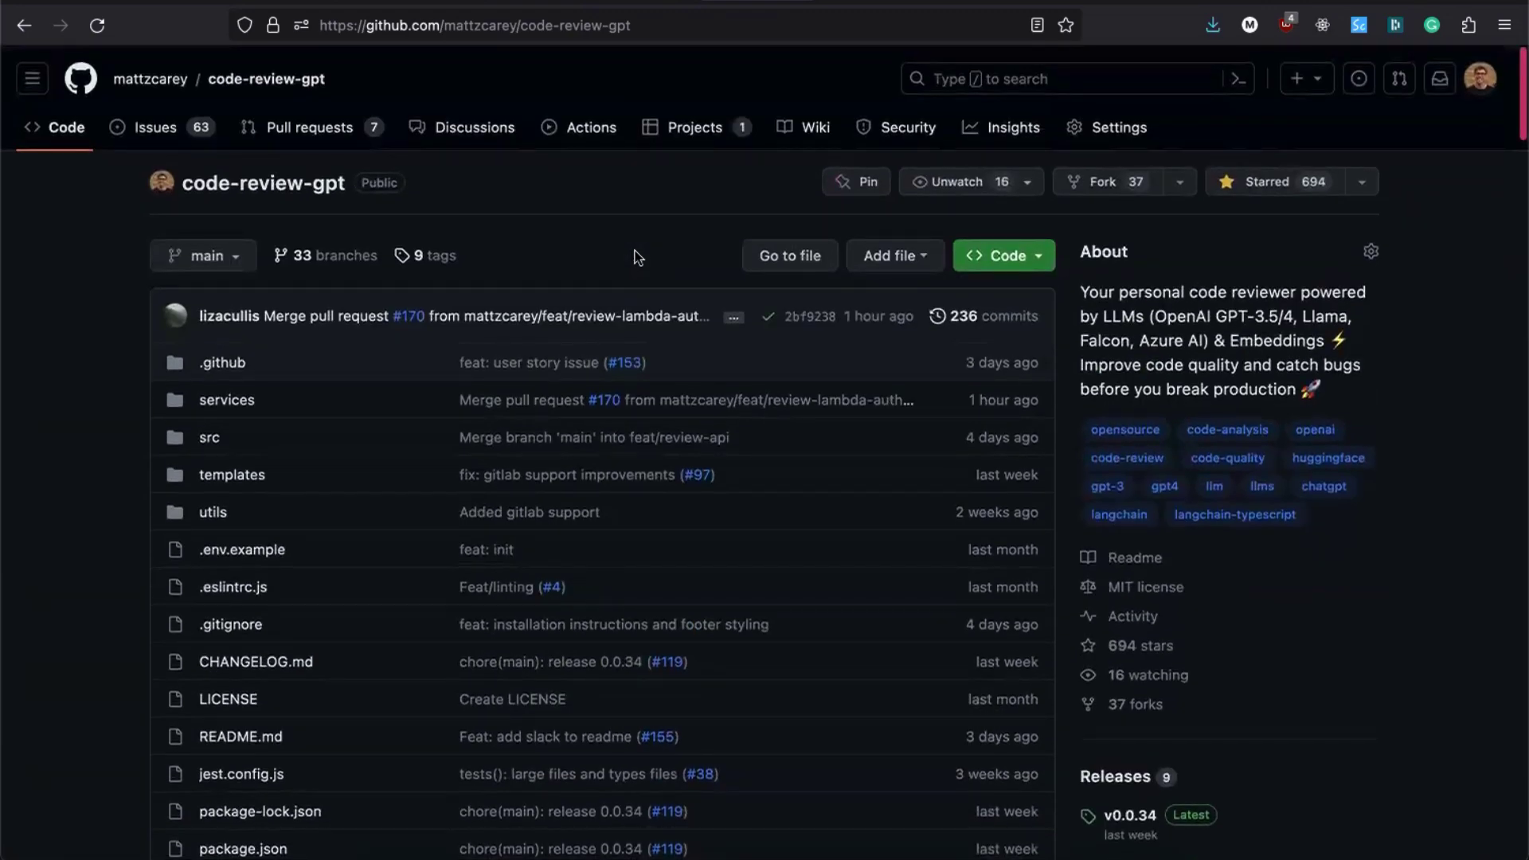